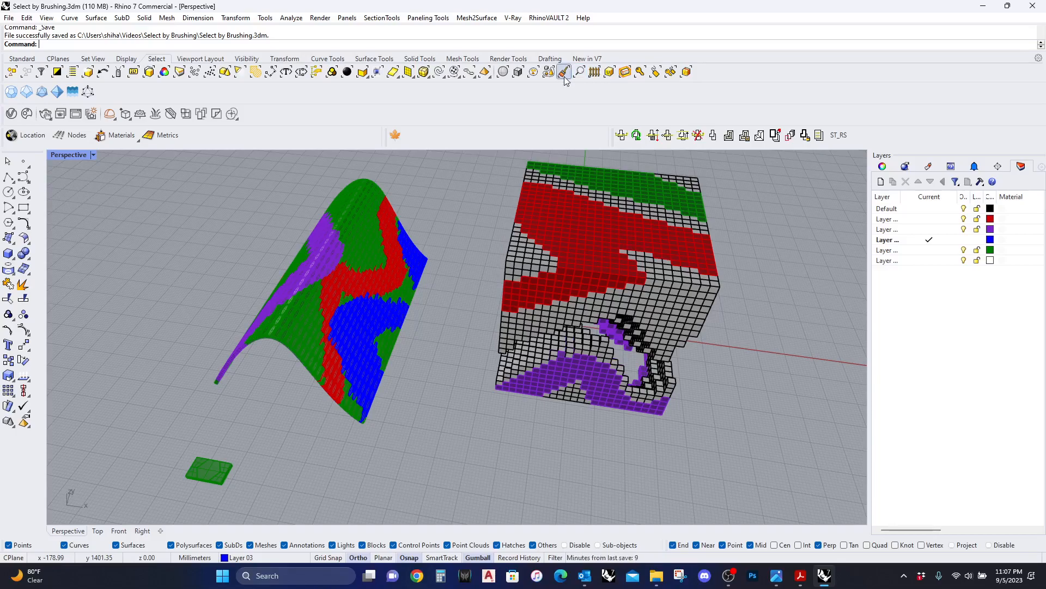
# Examine the colour-patterned panels on the arched surface, the gridded block and the small base tile
pyautogui.moveTo(465, 333); pyautogui.dragTo(476, 348, button='right')
pyautogui.moveTo(332, 478); pyautogui.dragTo(305, 414, button='right')
pyautogui.scroll(3, 362, 395)
pyautogui.moveTo(362, 396); pyautogui.dragTo(354, 326, button='right')
pyautogui.scroll(5, 375, 276)
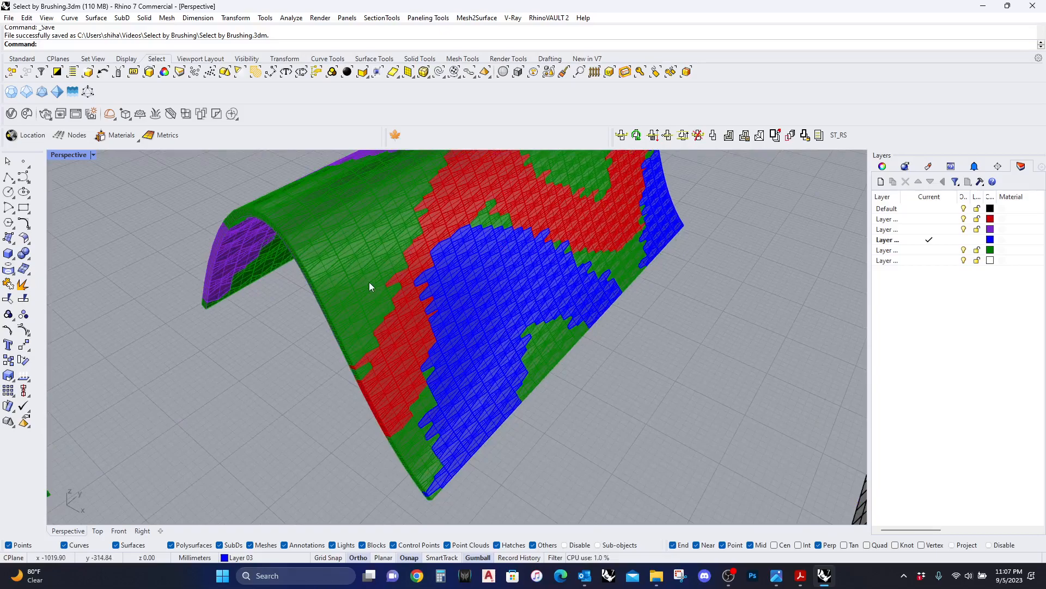
pyautogui.scroll(-5, 365, 272)
pyautogui.moveTo(374, 287); pyautogui.dragTo(513, 239, button='right')
pyautogui.scroll(-3, 325, 307)
pyautogui.scroll(5, 504, 313)
pyautogui.moveTo(504, 314); pyautogui.dragTo(567, 346, button='right')
pyautogui.scroll(-3, 567, 346)
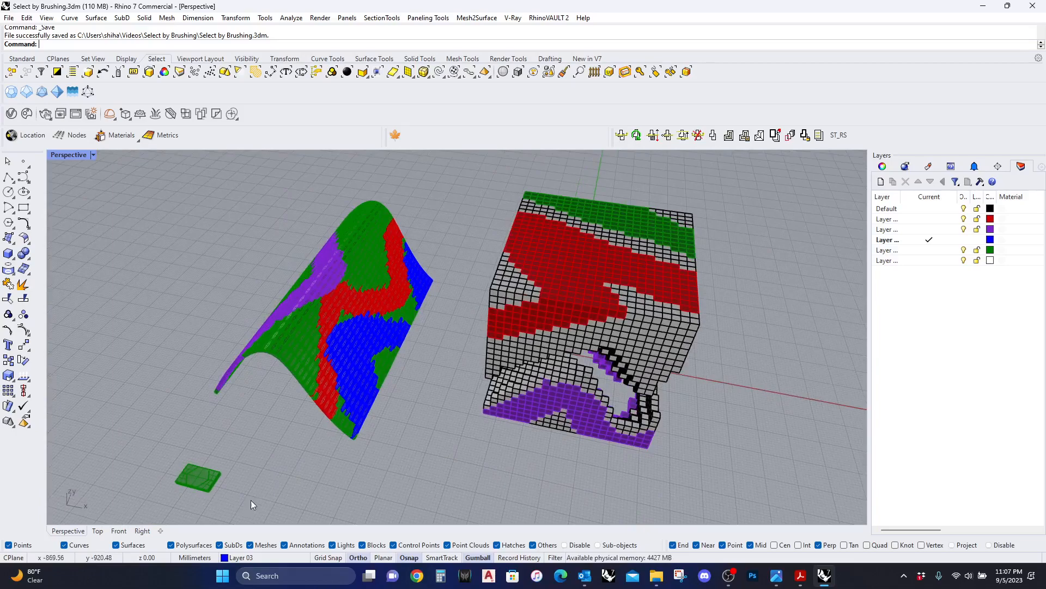
pyautogui.moveTo(164, 453); pyautogui.dragTo(407, 460)
# Start a new model from the millimetre template
pyautogui.hotkey('ctrl', 'n')
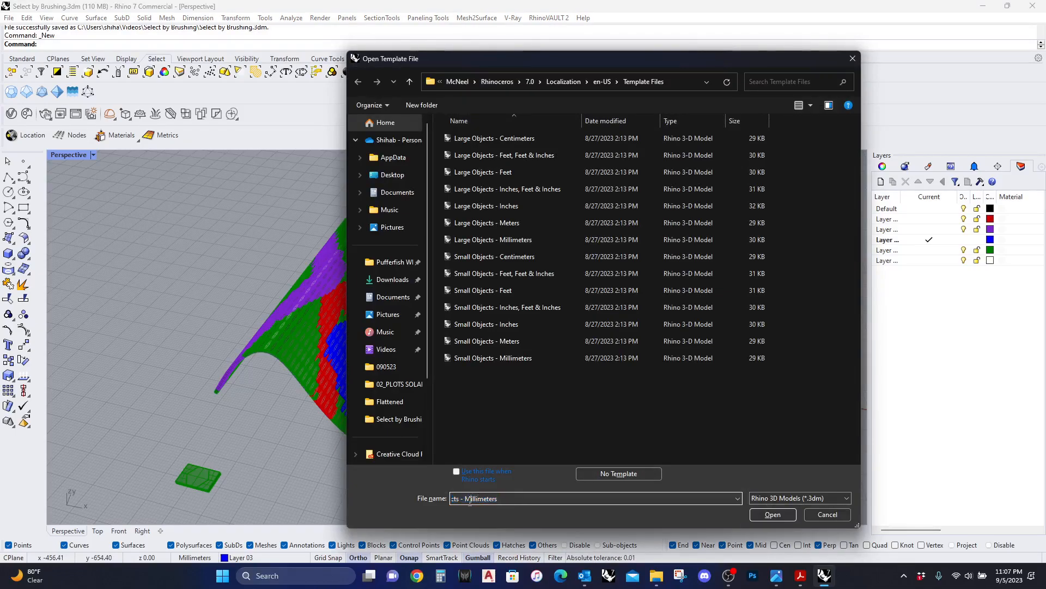
pyautogui.click(777, 514)
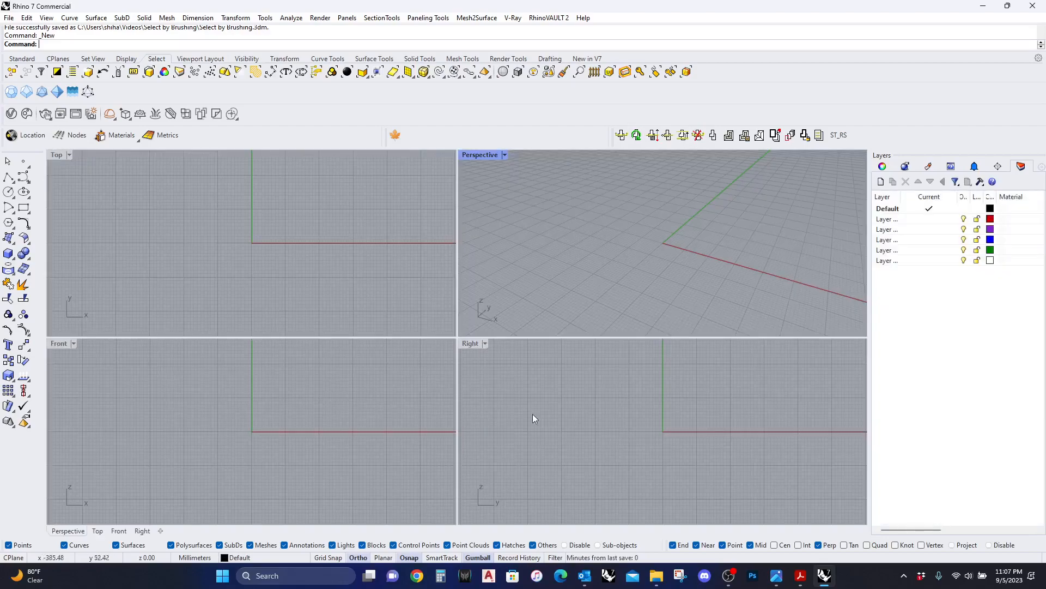
# Draw a seven-point, degree-3 control-point curve in the Front view, rising into an arch and flaring outward at its far end
pyautogui.click(23, 177)
pyautogui.scroll(-3, 196, 392)
pyautogui.click(126, 423)
pyautogui.scroll(-2, 155, 419)
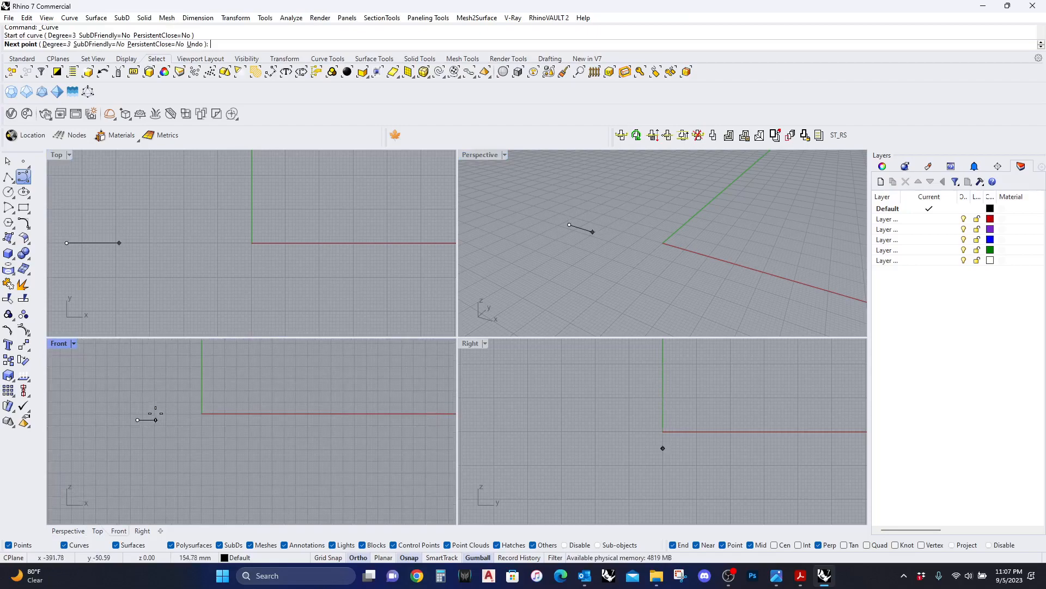
pyautogui.click(153, 370)
pyautogui.click(168, 355)
pyautogui.click(224, 385)
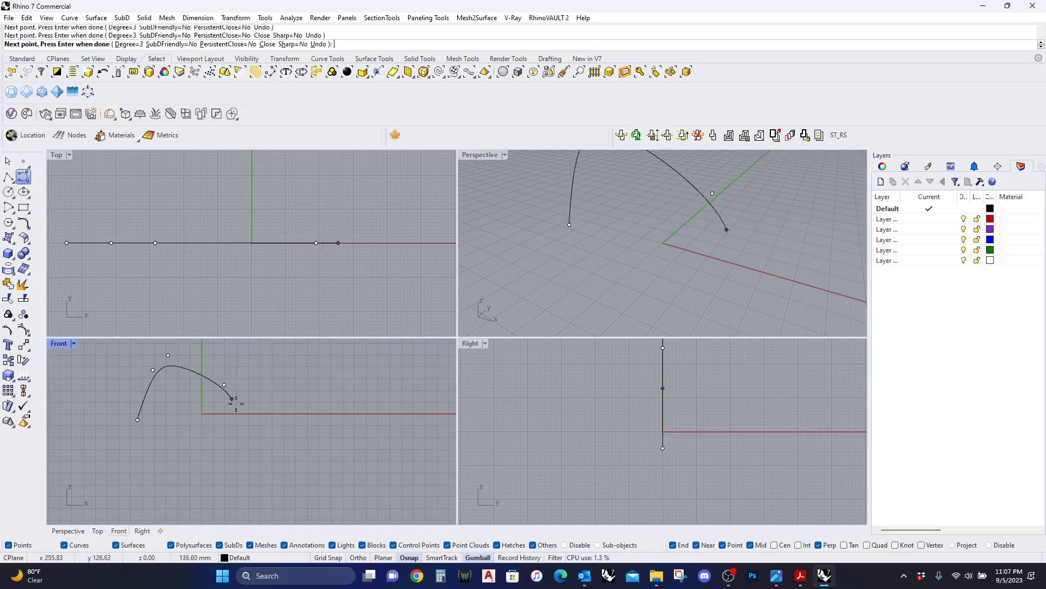
pyautogui.click(233, 416)
pyautogui.click(253, 423)
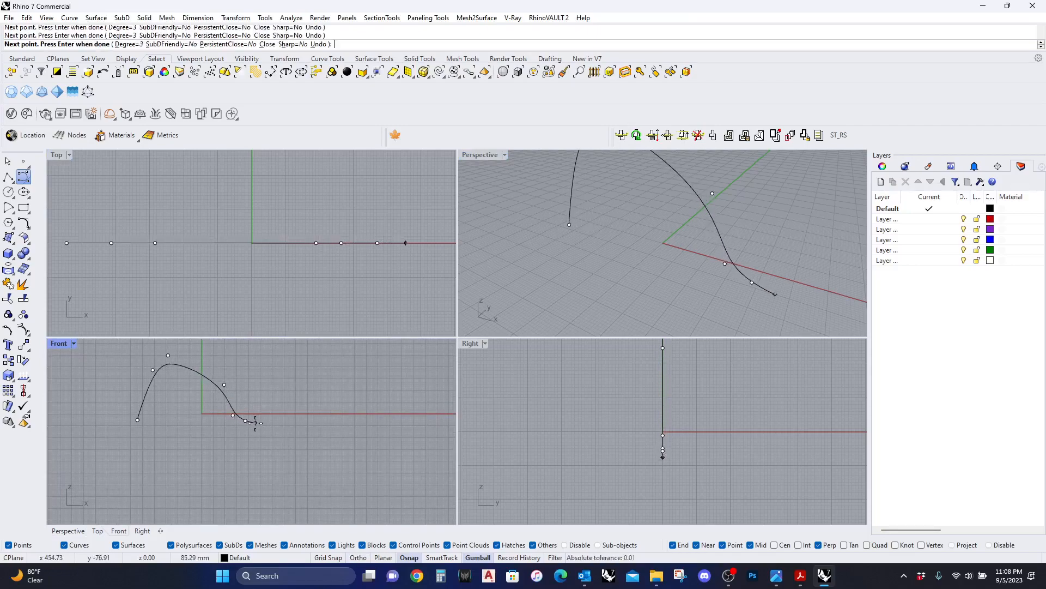
pyautogui.press('Return')
# Extrude the arch curve along the Y axis in the Perspective view into a long vaulted surface
pyautogui.doubleClick(495, 156)
pyautogui.scroll(-10, 376, 334)
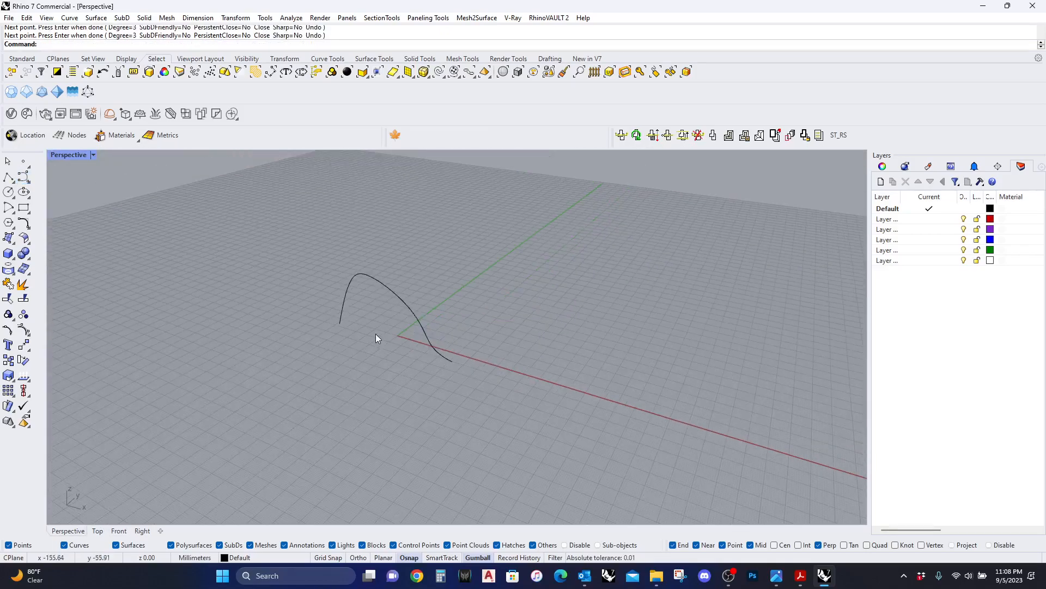
pyautogui.scroll(4, 366, 330)
pyautogui.click(10, 246)
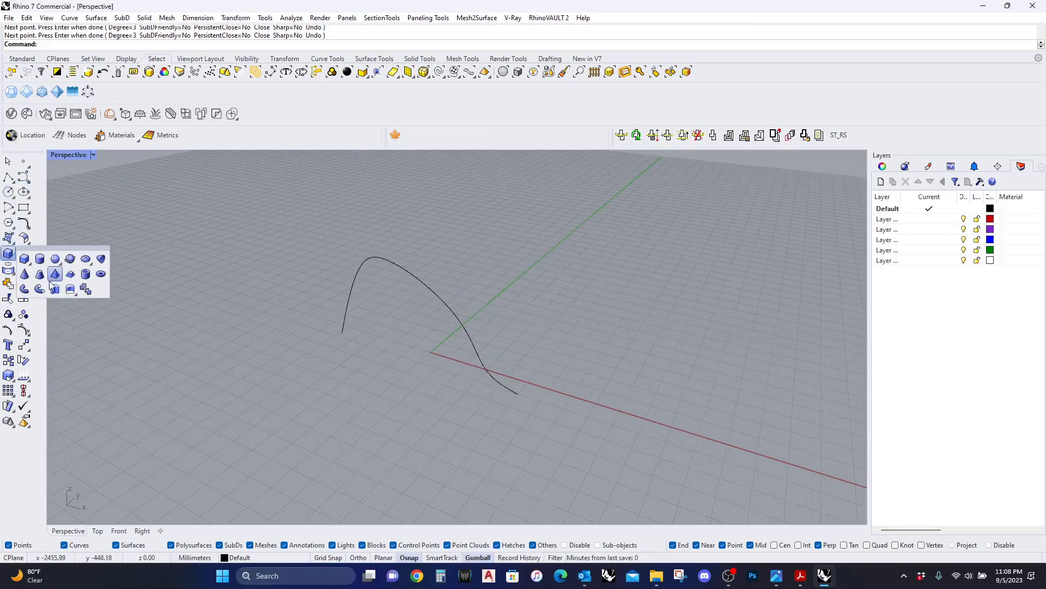
pyautogui.click(55, 272)
pyautogui.click(423, 284)
pyautogui.rightClick(424, 284)
pyautogui.scroll(-5, 597, 245)
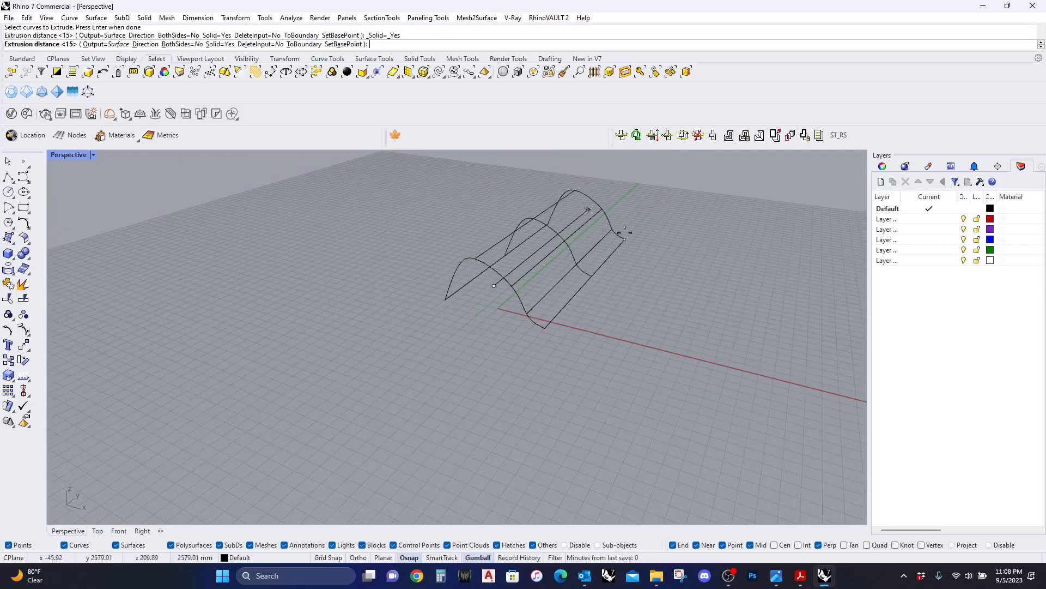
pyautogui.click(644, 220)
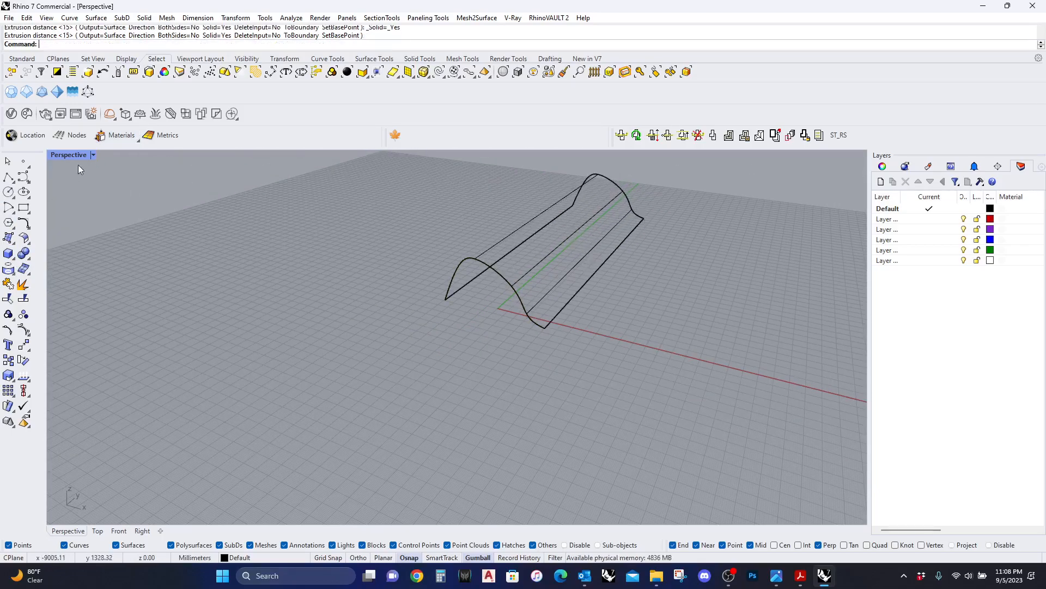
# Set the Perspective view to Shaded display and check the vaulted surface
pyautogui.click(68, 155)
pyautogui.click(127, 167)
pyautogui.scroll(3, 522, 250)
pyautogui.scroll(3, 522, 250)
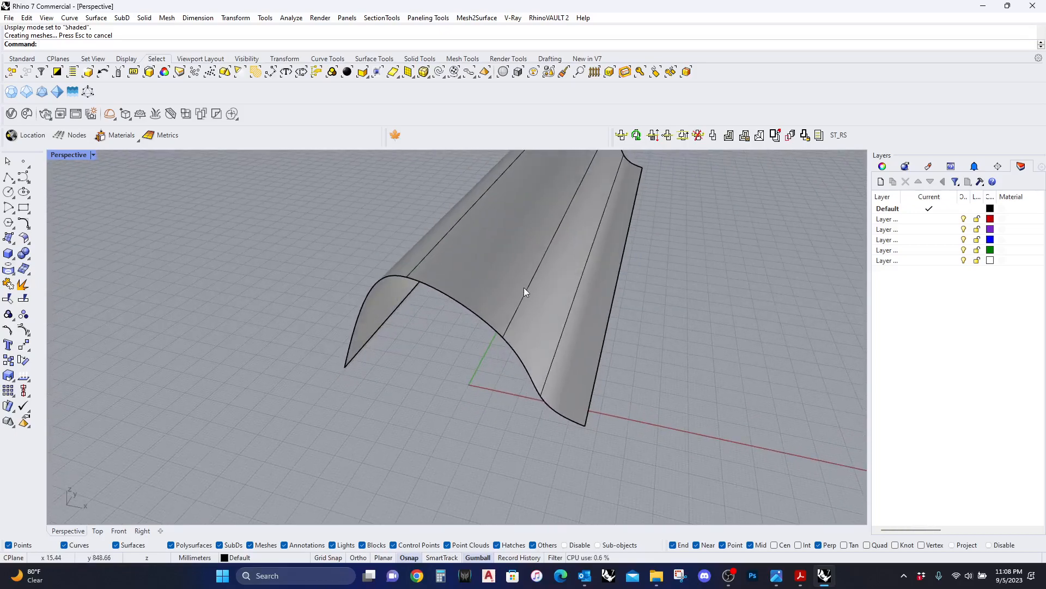
pyautogui.scroll(-3, 524, 287)
pyautogui.moveTo(515, 275); pyautogui.dragTo(534, 240, button='right')
pyautogui.scroll(4, 535, 239)
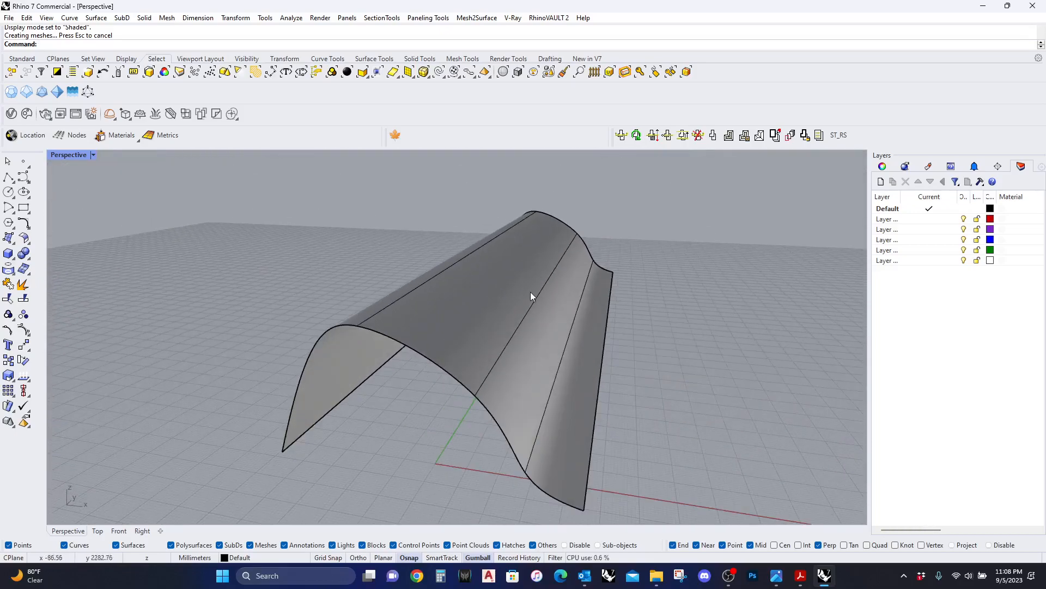
pyautogui.moveTo(528, 292); pyautogui.dragTo(489, 304, button='right')
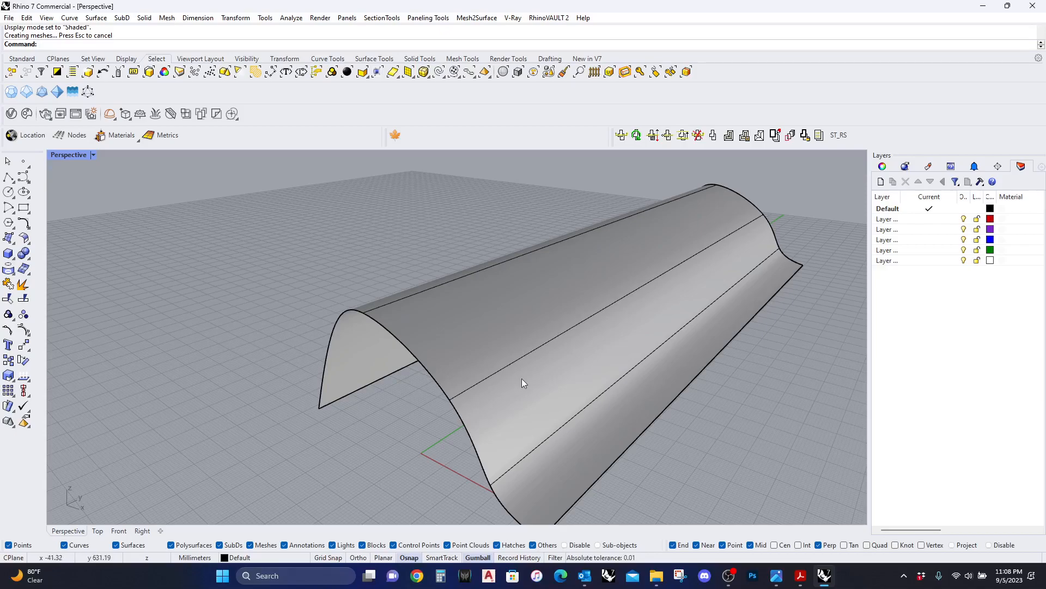
pyautogui.moveTo(520, 378); pyautogui.dragTo(425, 271, button='right')
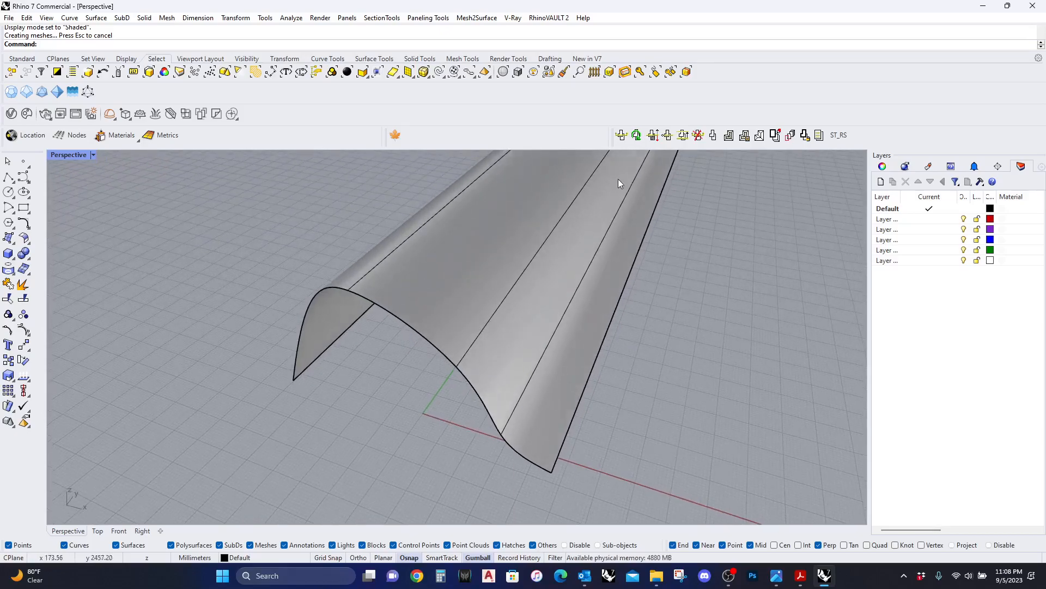
pyautogui.moveTo(534, 391); pyautogui.dragTo(472, 355, button='right')
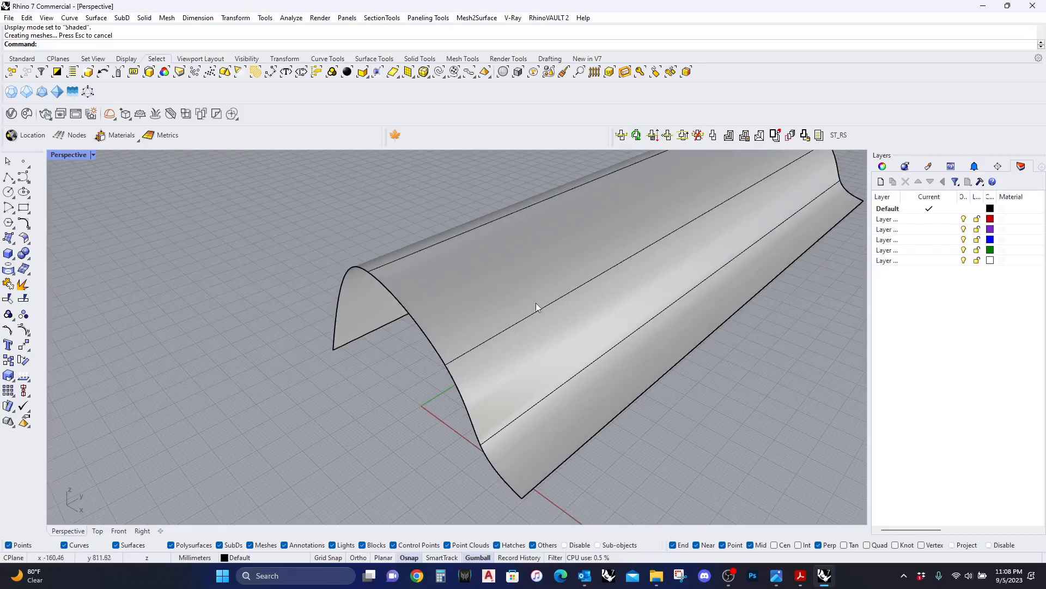
# Draw an inscribed six-sided polygon with a radius of about 71 mm on the ground in front of the surface, with Ortho on
pyautogui.click(8, 223)
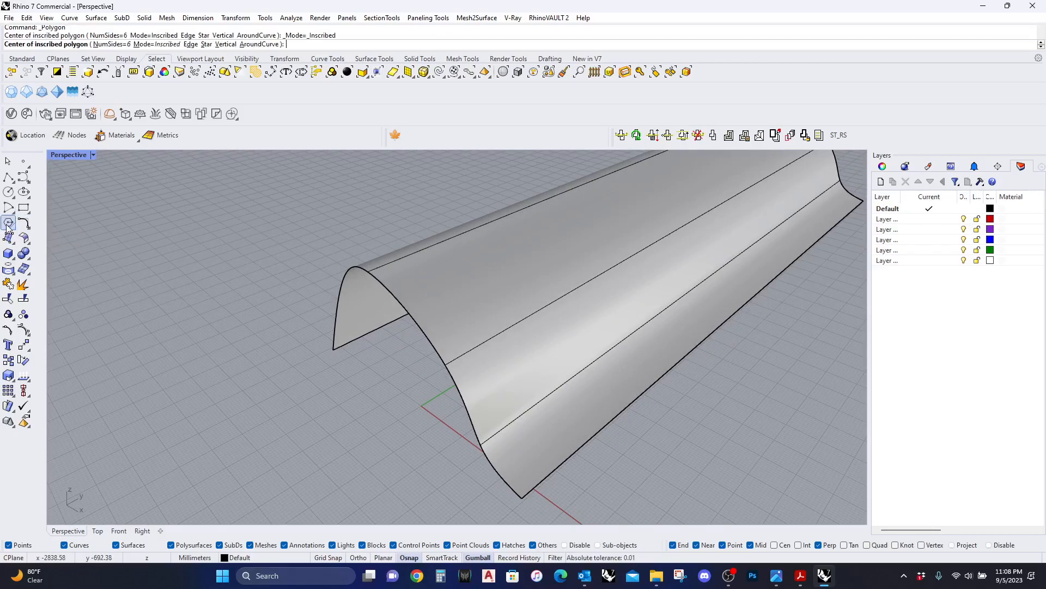
pyautogui.scroll(-6, 388, 291)
pyautogui.moveTo(274, 396); pyautogui.dragTo(296, 398, button='right')
pyautogui.scroll(6, 297, 398)
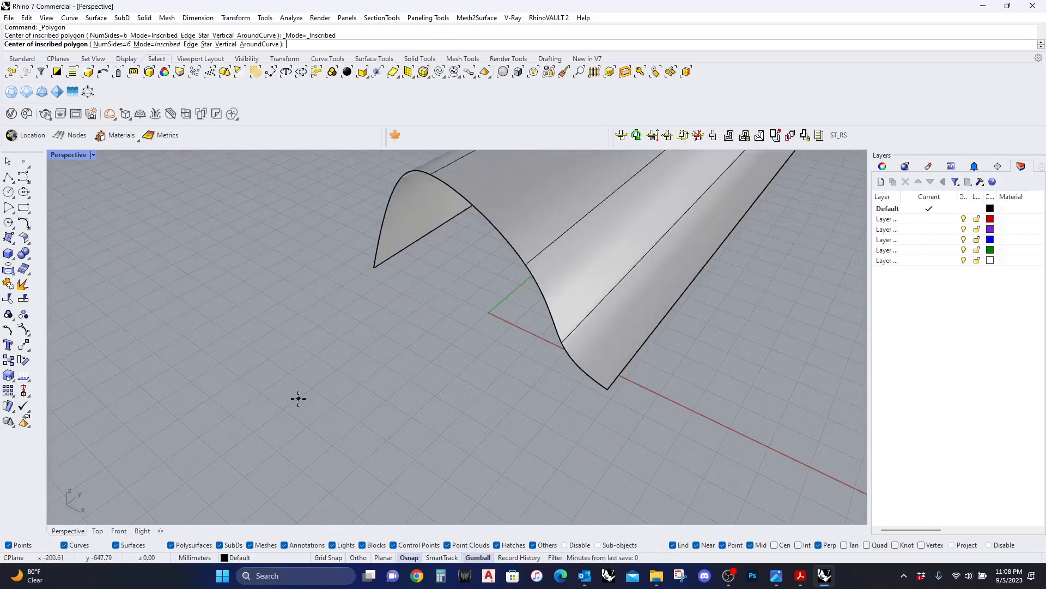
pyautogui.click(291, 404)
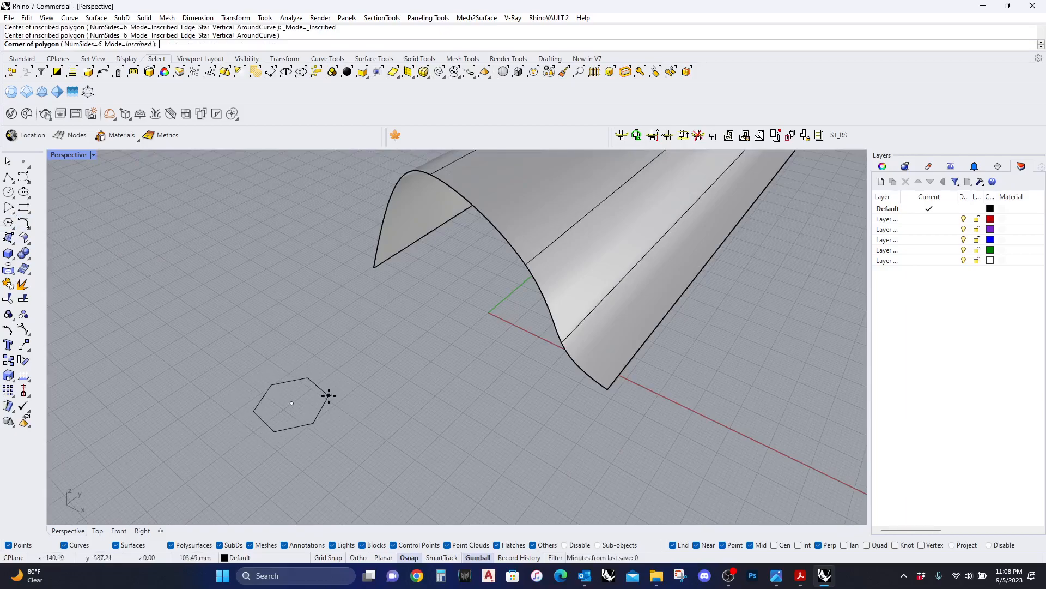
pyautogui.press('F8')
pyautogui.scroll(4, 312, 391)
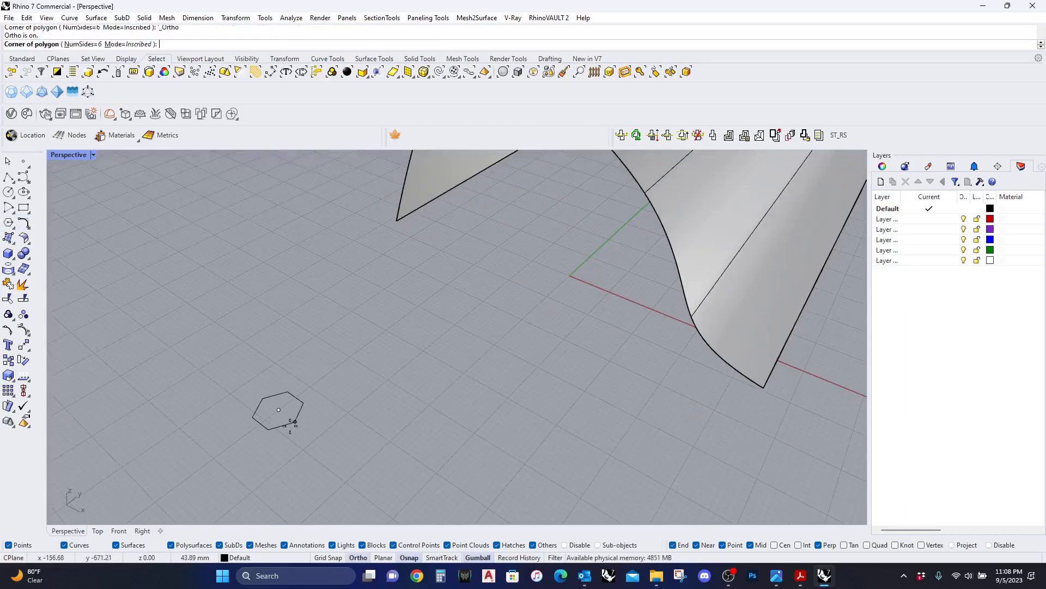
pyautogui.doubleClick(77, 157)
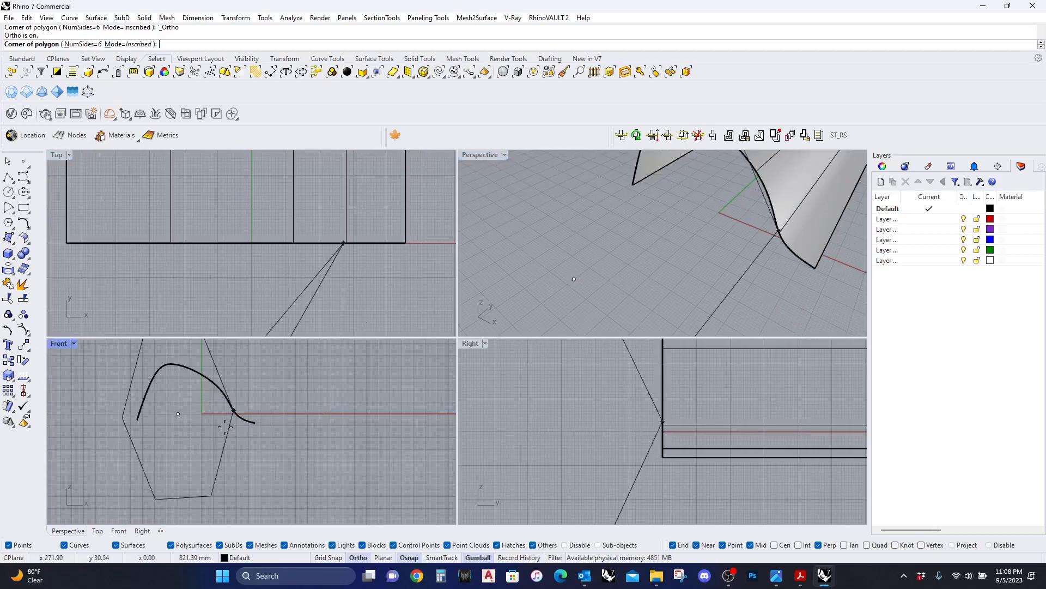
pyautogui.scroll(5, 240, 305)
pyautogui.click(183, 212)
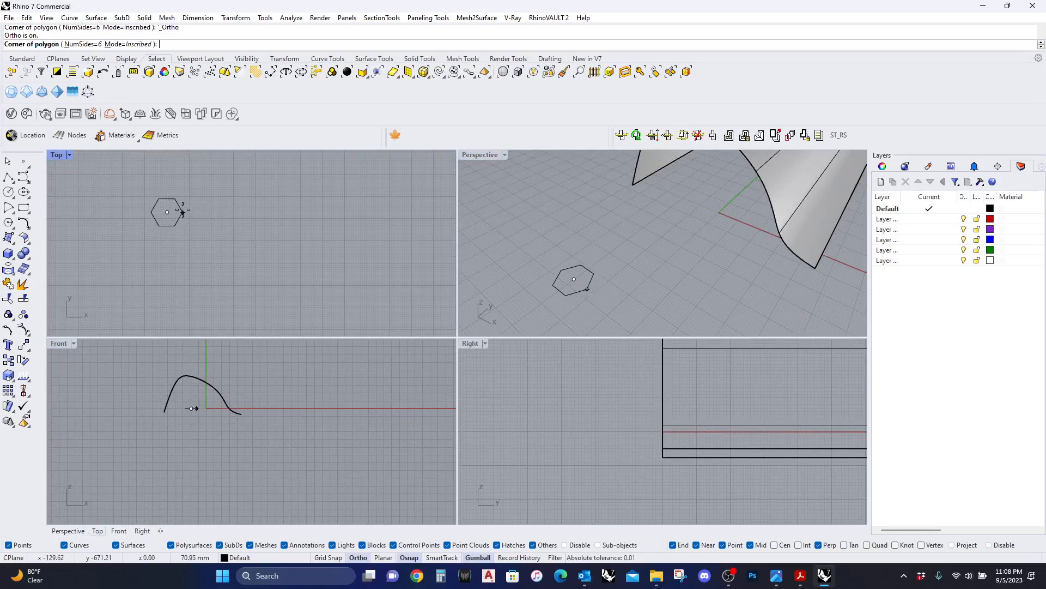
# Copy the hexagon twice, corner to corner, onto two adjoining positions so that the three hexagons meet at one corner
pyautogui.doubleClick(467, 157)
pyautogui.moveTo(342, 267); pyautogui.dragTo(325, 342, button='right')
pyautogui.scroll(-6, 326, 343)
pyautogui.click(329, 382)
pyautogui.scroll(4, 328, 382)
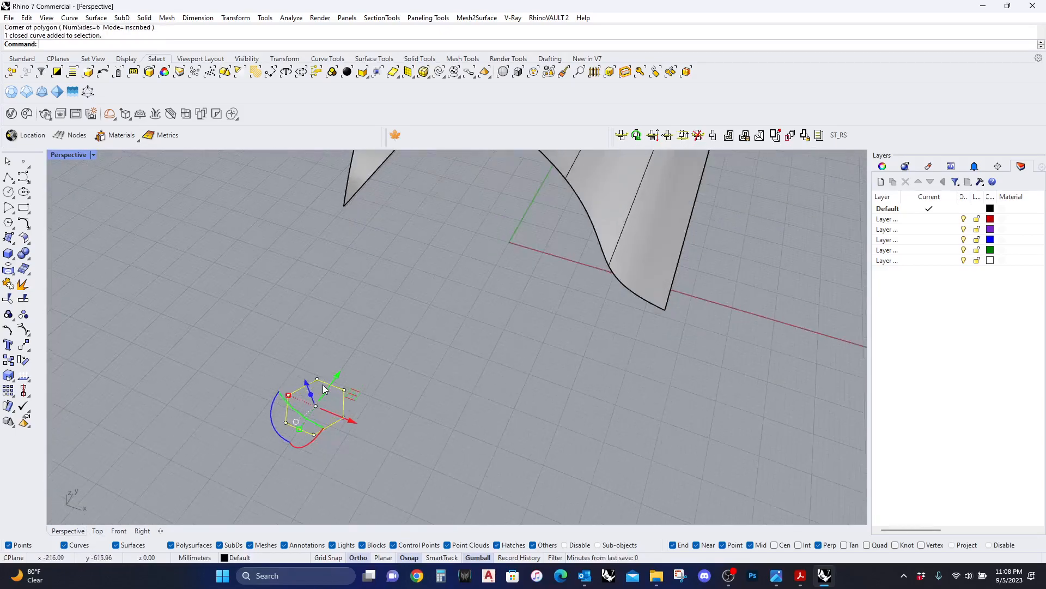
pyautogui.scroll(1, 323, 384)
pyautogui.click(8, 360)
pyautogui.click(276, 434)
pyautogui.click(350, 418)
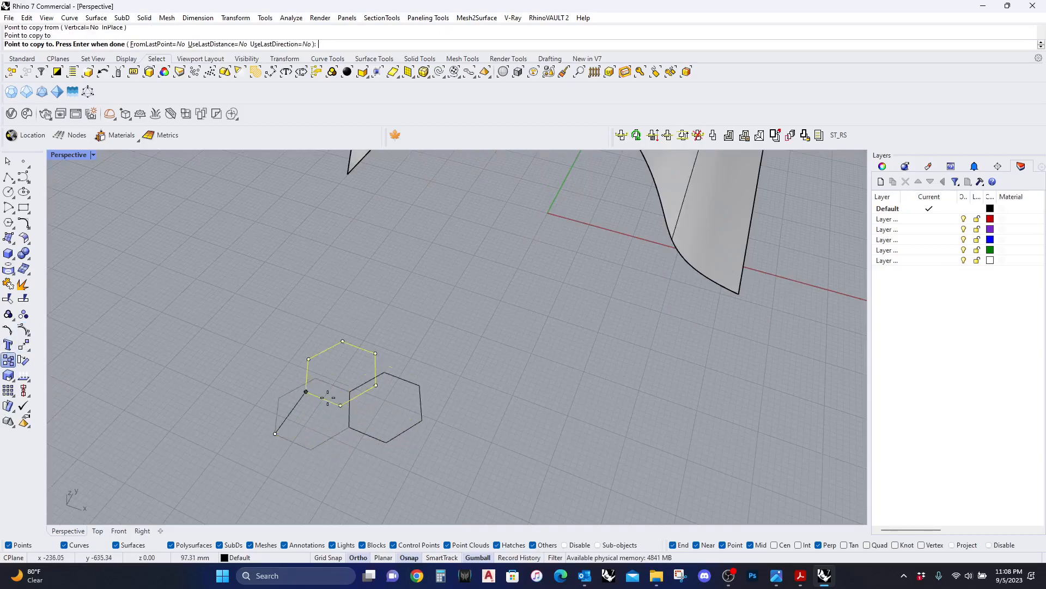
pyautogui.click(316, 378)
pyautogui.rightClick(317, 379)
# Copy the rear hexagon corner to corner onto the free position behind and to the left of the original hexagon
pyautogui.click(385, 349)
pyautogui.rightClick(376, 384)
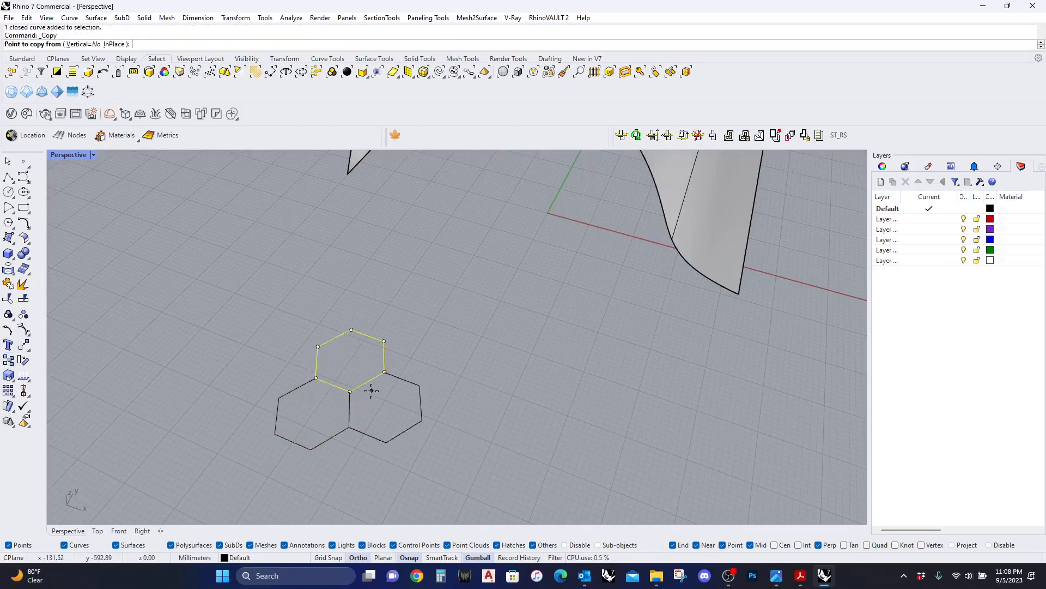
pyautogui.click(350, 391)
pyautogui.click(279, 398)
pyautogui.rightClick(279, 398)
# Copy the hexagon to the right of the original onto the adjoining position at the front of the cluster
pyautogui.click(402, 378)
pyautogui.rightClick(386, 373)
pyautogui.click(384, 372)
pyautogui.click(349, 428)
pyautogui.rightClick(294, 489)
# Copy the front hexagon onto the two remaining positions to close the ring of six around the original
pyautogui.click(308, 487)
pyautogui.rightClick(308, 487)
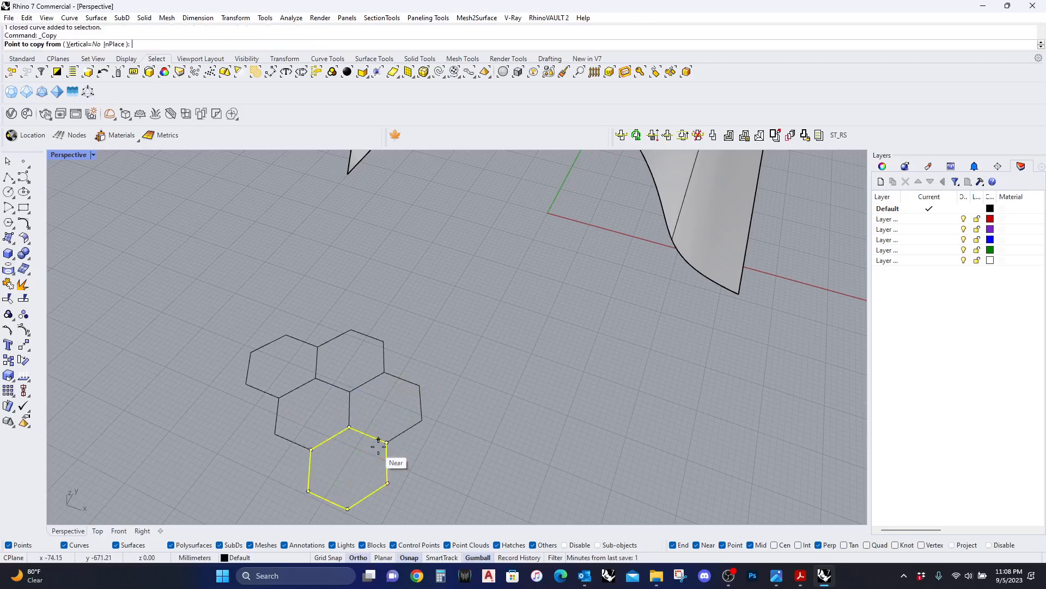
pyautogui.click(387, 442)
pyautogui.click(279, 398)
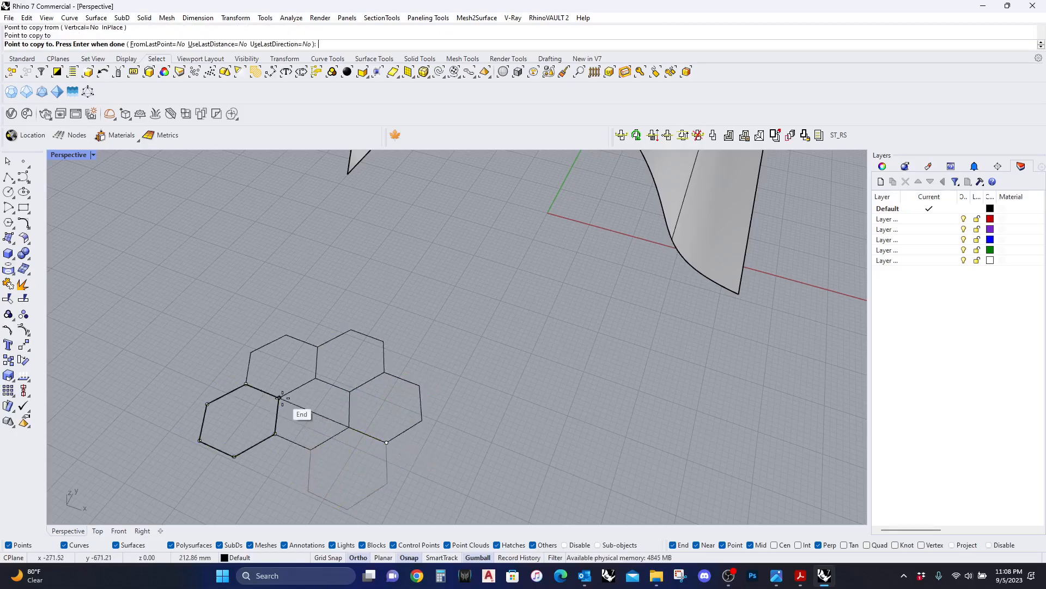
pyautogui.click(311, 450)
pyautogui.rightClick(289, 457)
# Draw a straight polyline across the two left hexagons, from the rear one's back edge midpoint to the other's front edge midpoint
pyautogui.click(8, 176)
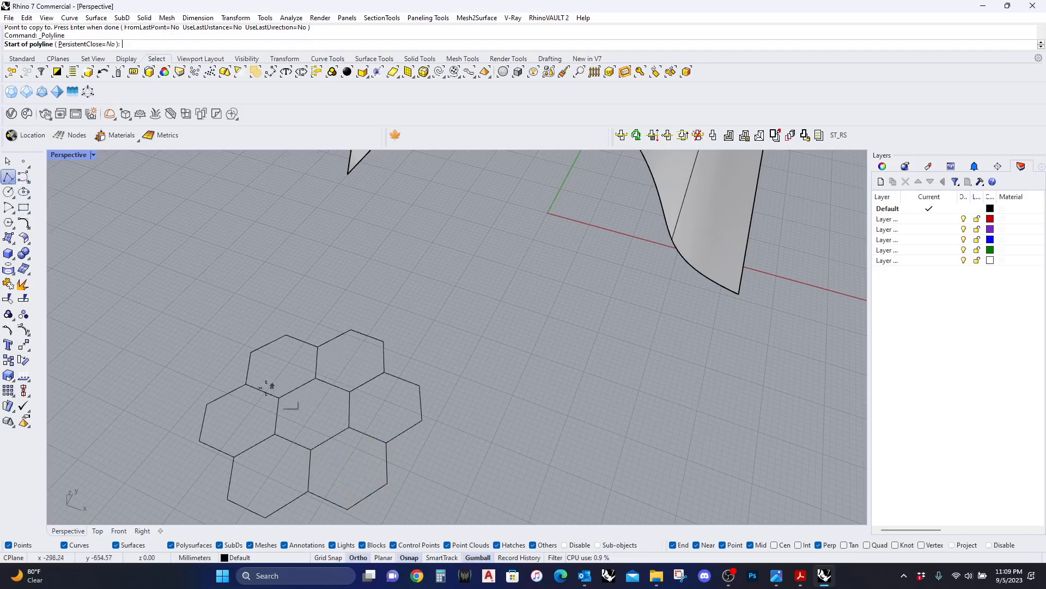
pyautogui.click(302, 342)
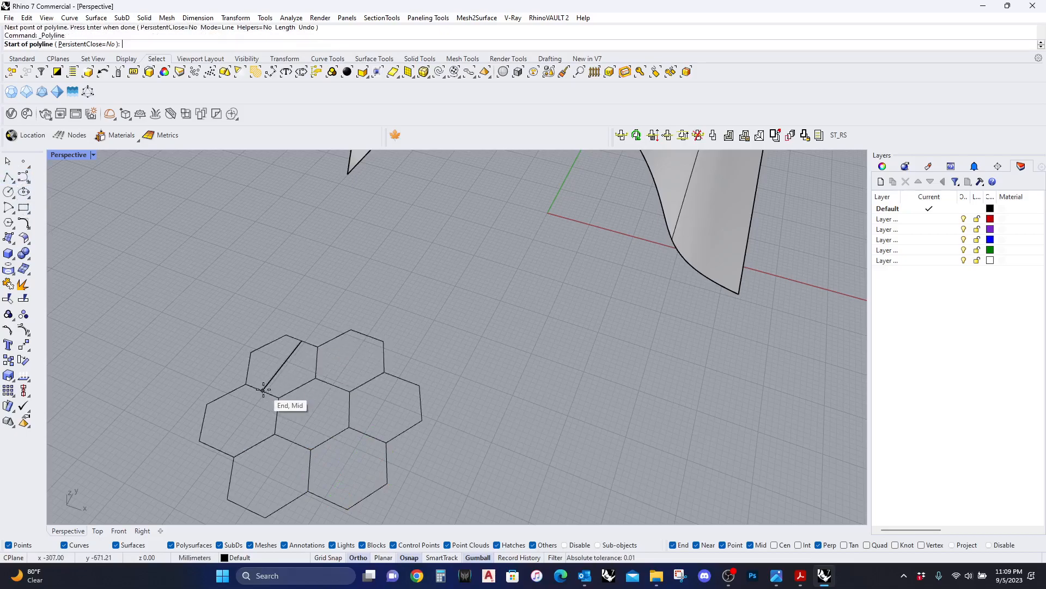
pyautogui.click(217, 450)
pyautogui.rightClick(221, 451)
# Draw a parallel polyline across the two right hexagons, running through edge midpoints from the front hexagon to the rear one
pyautogui.rightClick(232, 431)
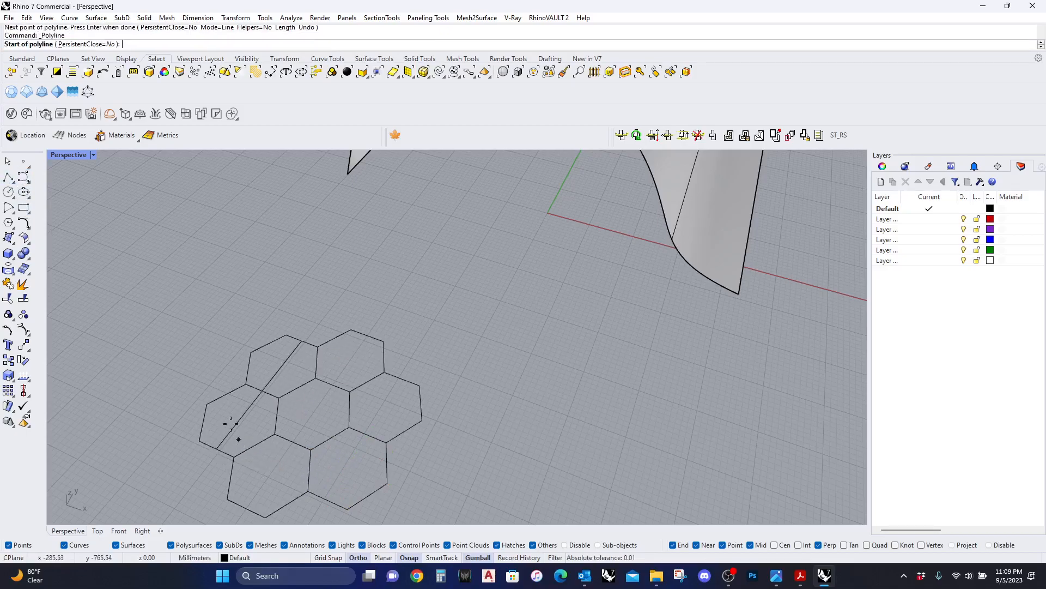
pyautogui.click(240, 418)
pyautogui.rightClick(325, 479)
pyautogui.rightClick(328, 487)
pyautogui.click(328, 499)
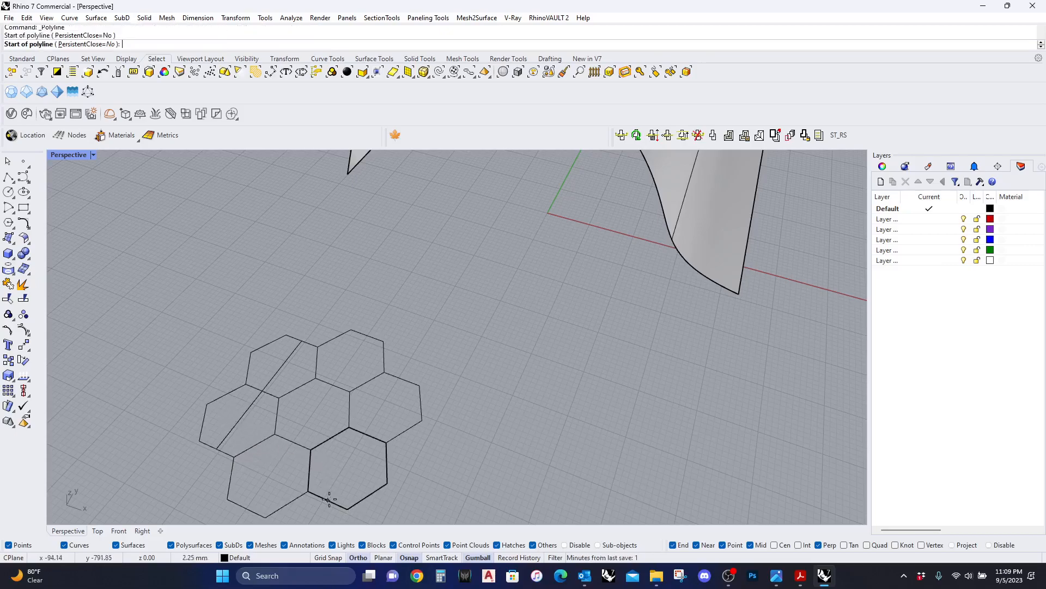
pyautogui.click(328, 500)
pyautogui.click(368, 434)
pyautogui.click(402, 380)
pyautogui.rightClick(384, 402)
# Draw two perpendicular lines joining the parallel lines, one along the central hexagon's back edge and one along its front edge
pyautogui.rightClick(382, 407)
pyautogui.click(383, 405)
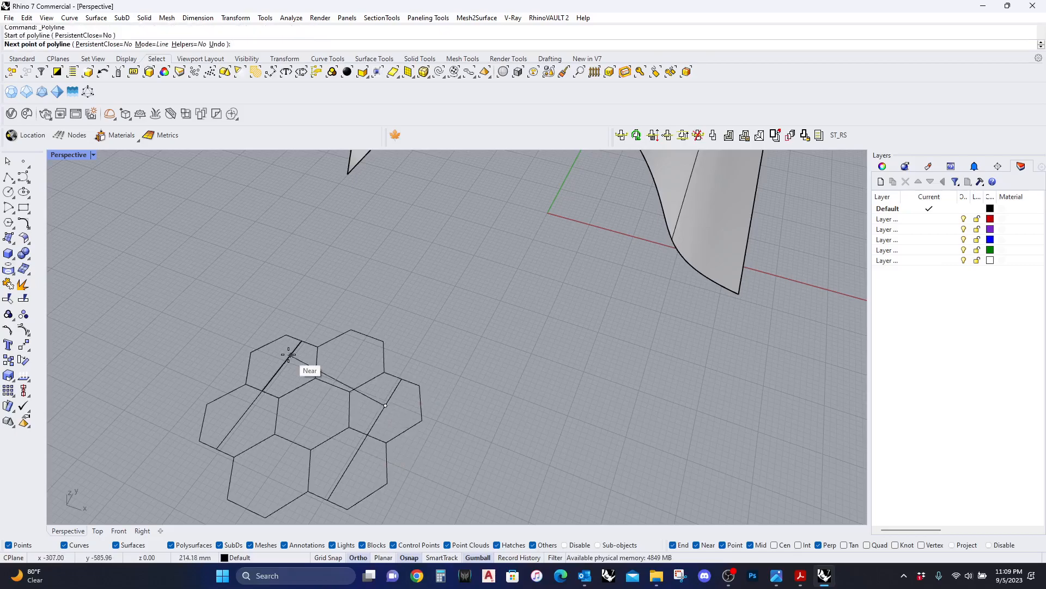
pyautogui.click(283, 362)
pyautogui.rightClick(280, 365)
pyautogui.rightClick(259, 397)
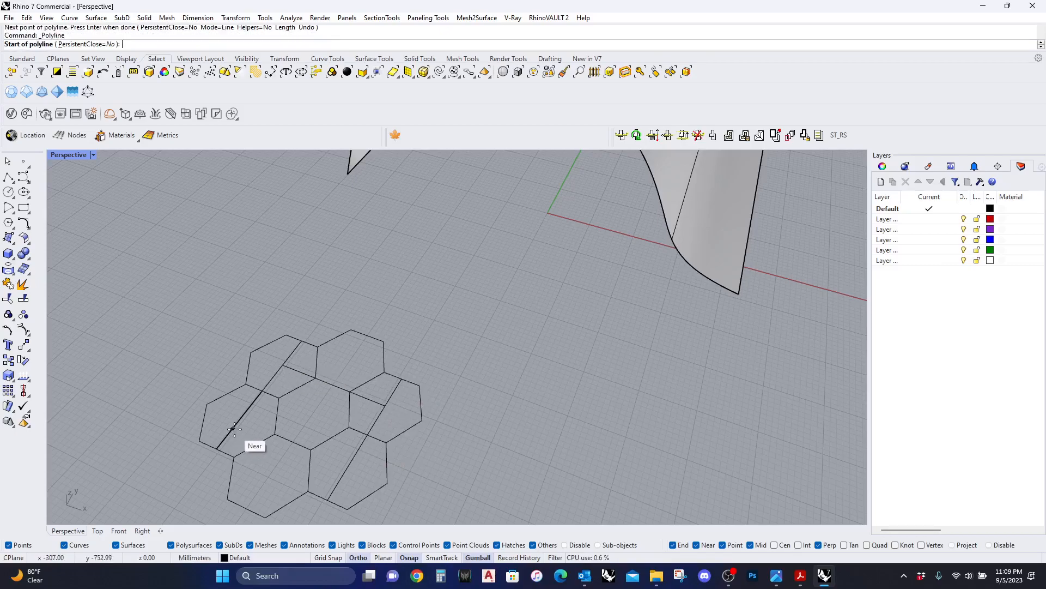
pyautogui.click(239, 421)
pyautogui.click(347, 466)
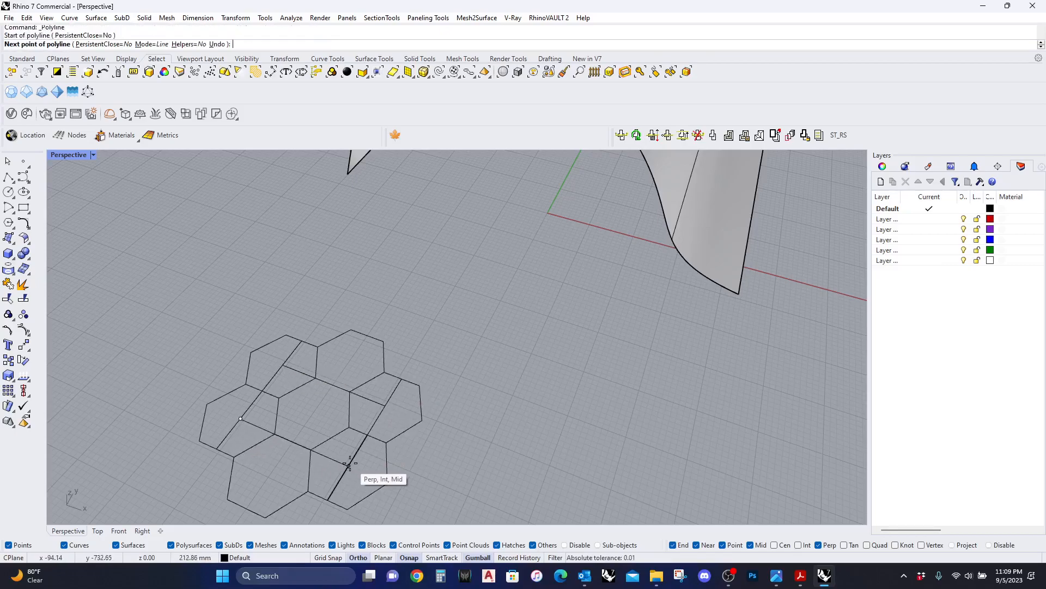
pyautogui.rightClick(378, 457)
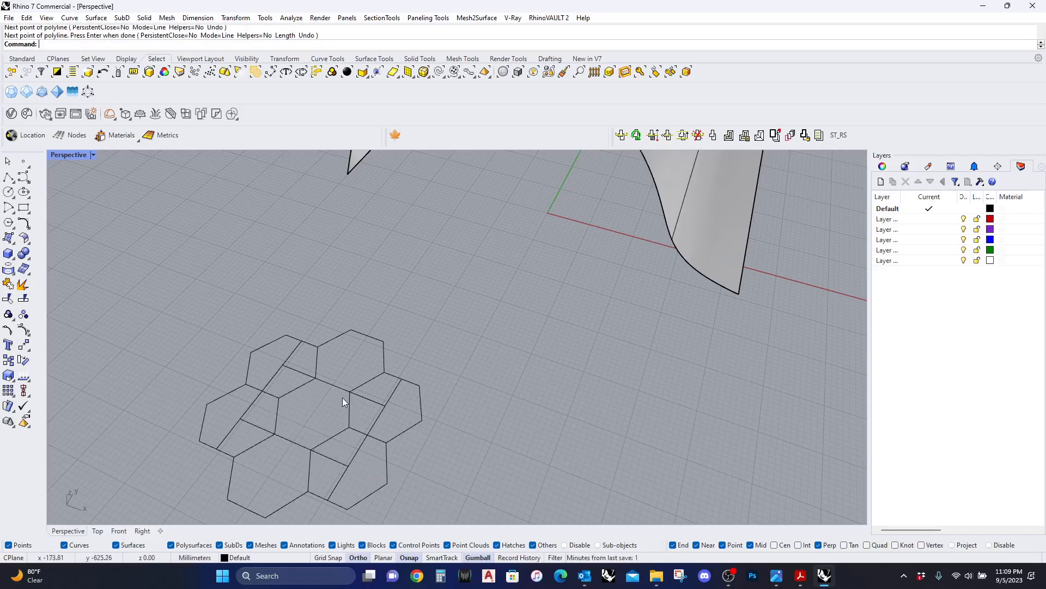
pyautogui.write('trim')
pyautogui.press('Return')
pyautogui.click(247, 422)
pyautogui.click(300, 369)
pyautogui.click(276, 374)
pyautogui.click(364, 439)
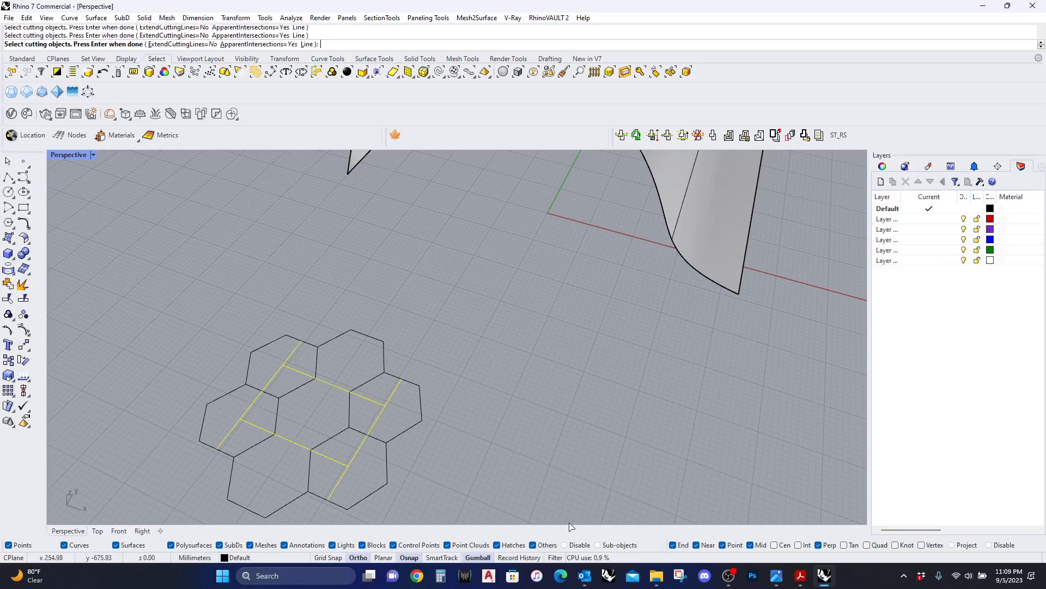
# Open the reference photo of the wavy roof with coloured hexagonal tiles in Photos, examine its pattern, and close it
pyautogui.moveTo(778, 573)
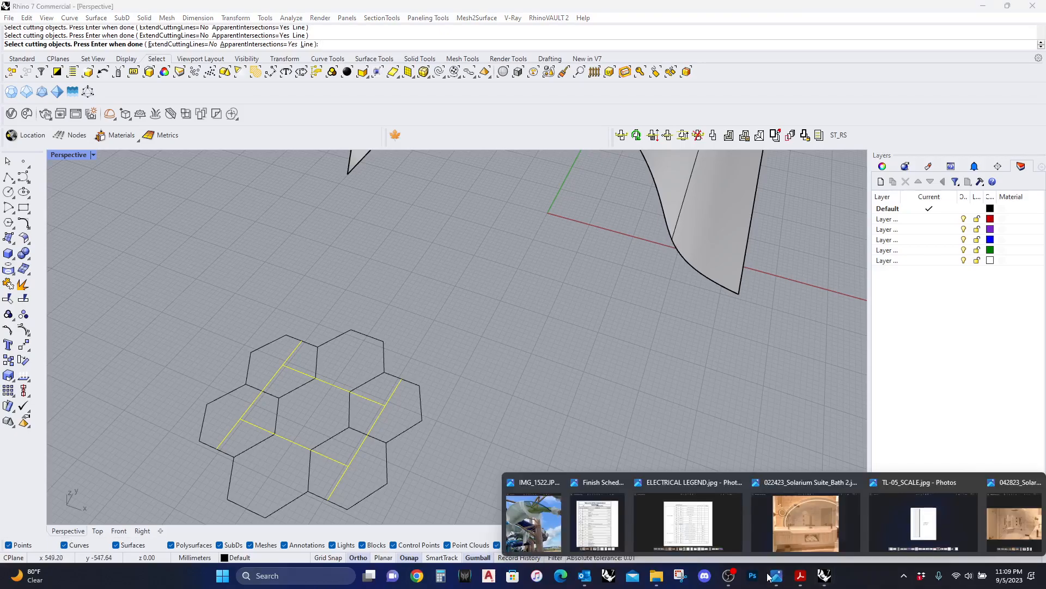
pyautogui.click(529, 532)
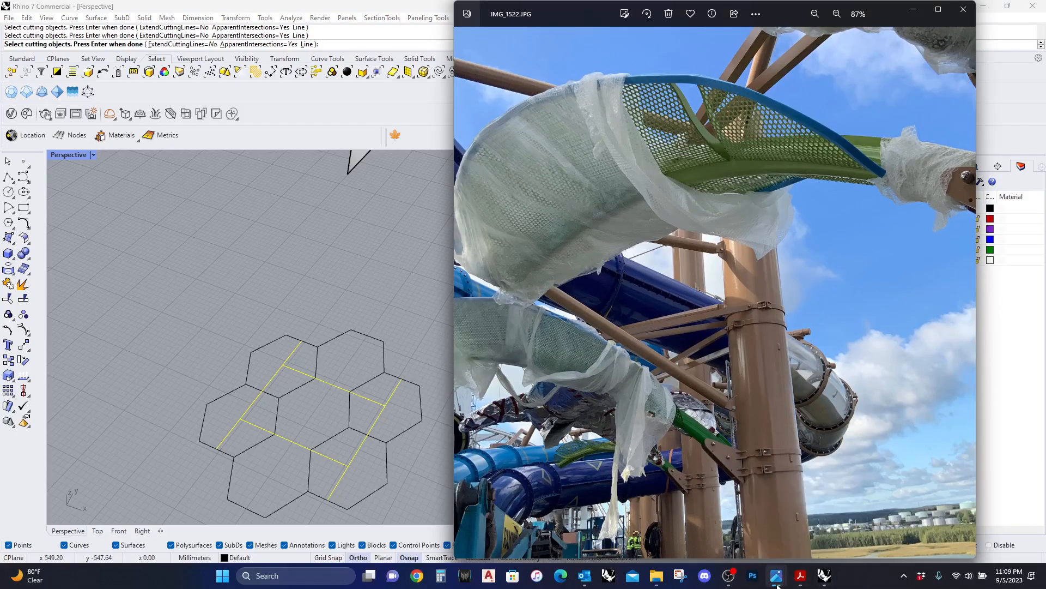
pyautogui.click(380, 281)
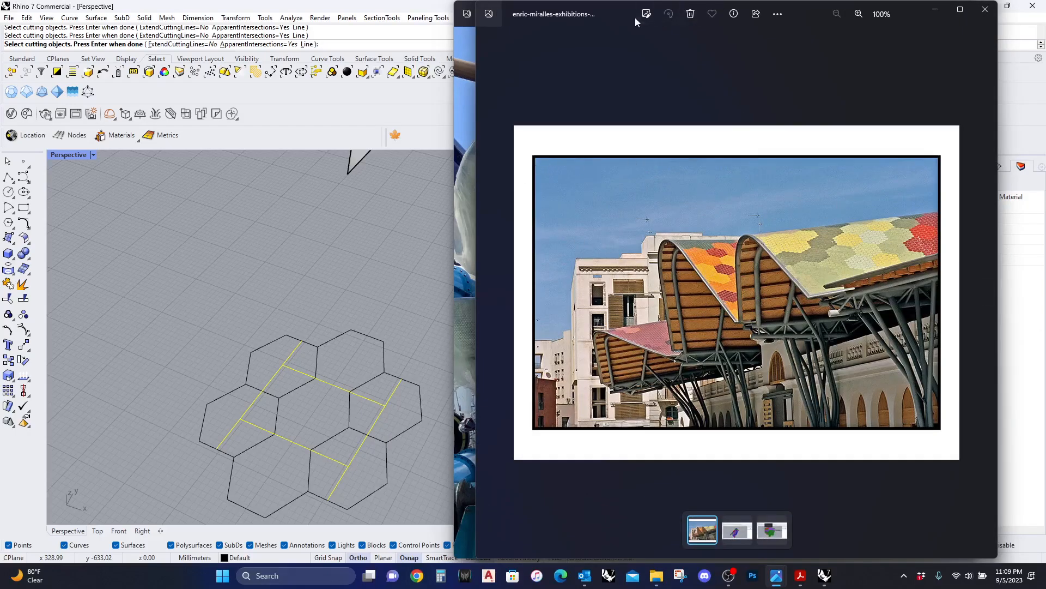
pyautogui.click(969, 10)
pyautogui.click(972, 10)
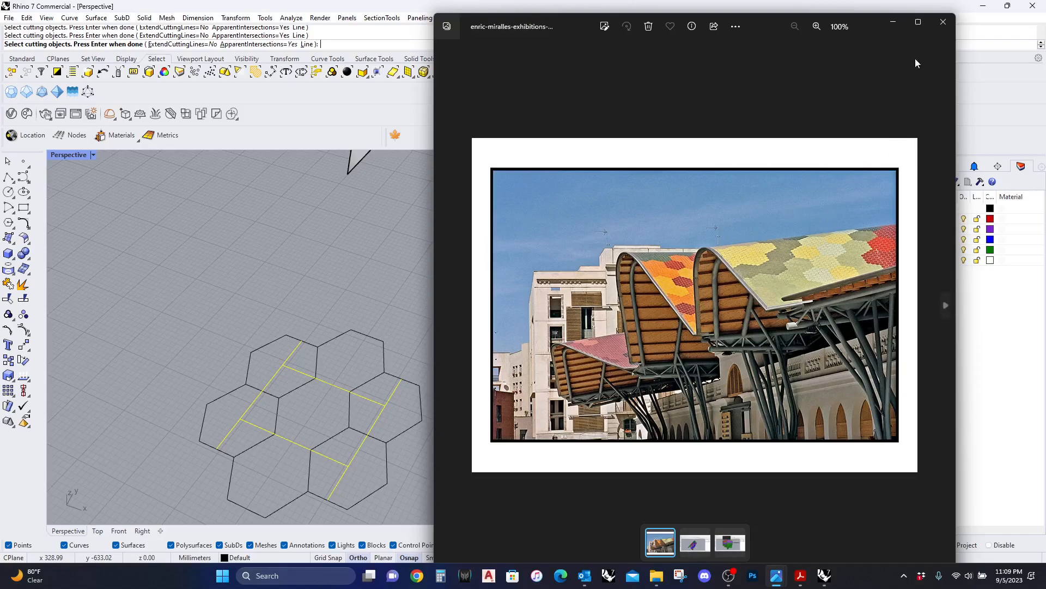
pyautogui.click(943, 23)
# Using the four lines framing the central hexagon as cutting objects, trim off the line ends and hexagon edges protruding along the front
pyautogui.moveTo(359, 472); pyautogui.dragTo(364, 475, button='right')
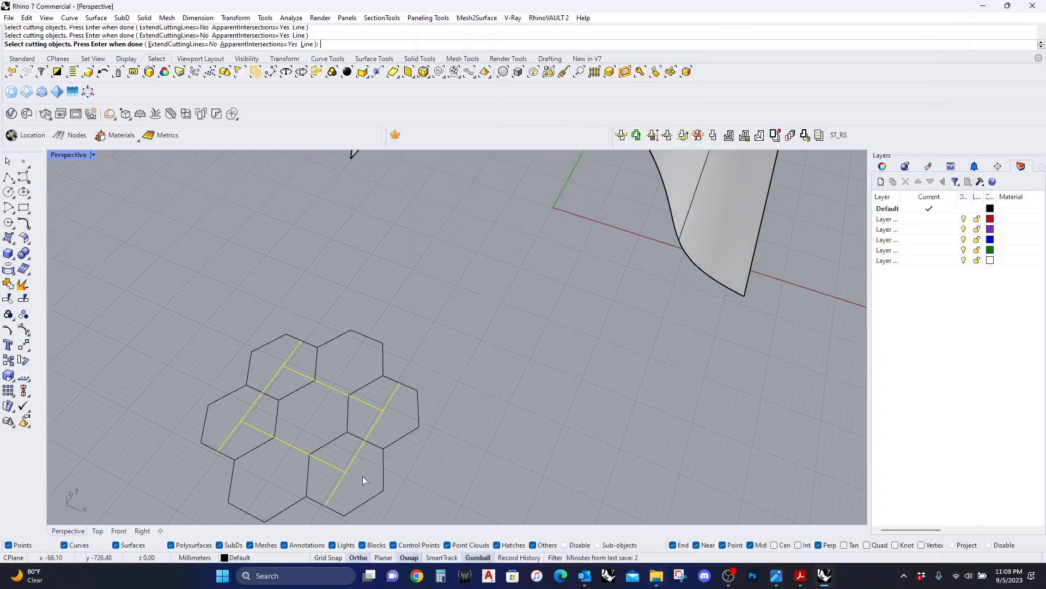
pyautogui.press('Escape')
pyautogui.press('Return')
pyautogui.click(338, 469)
pyautogui.click(373, 432)
pyautogui.click(320, 388)
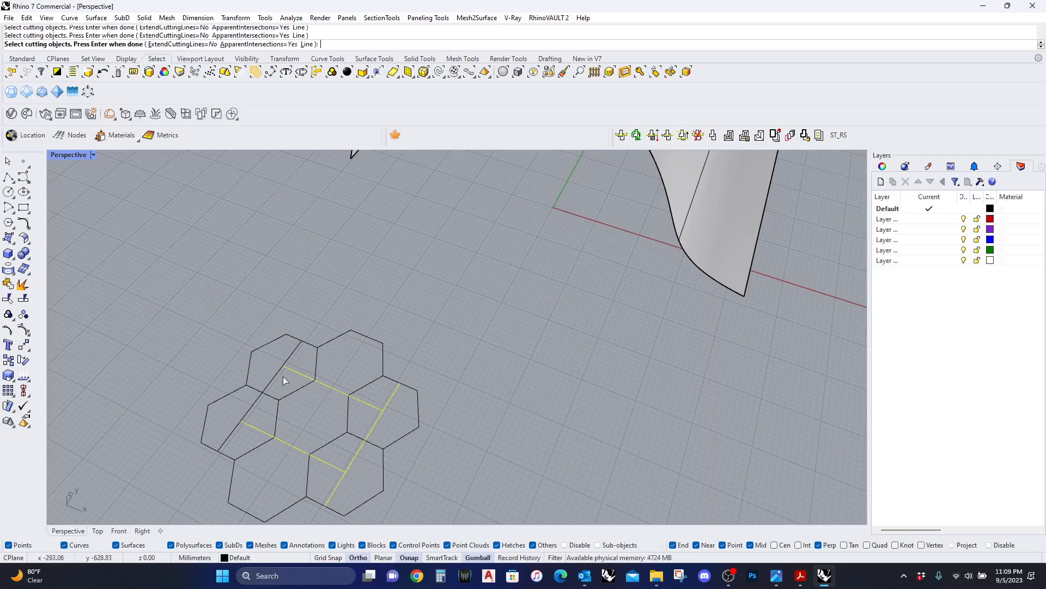
pyautogui.press('Return')
pyautogui.click(230, 433)
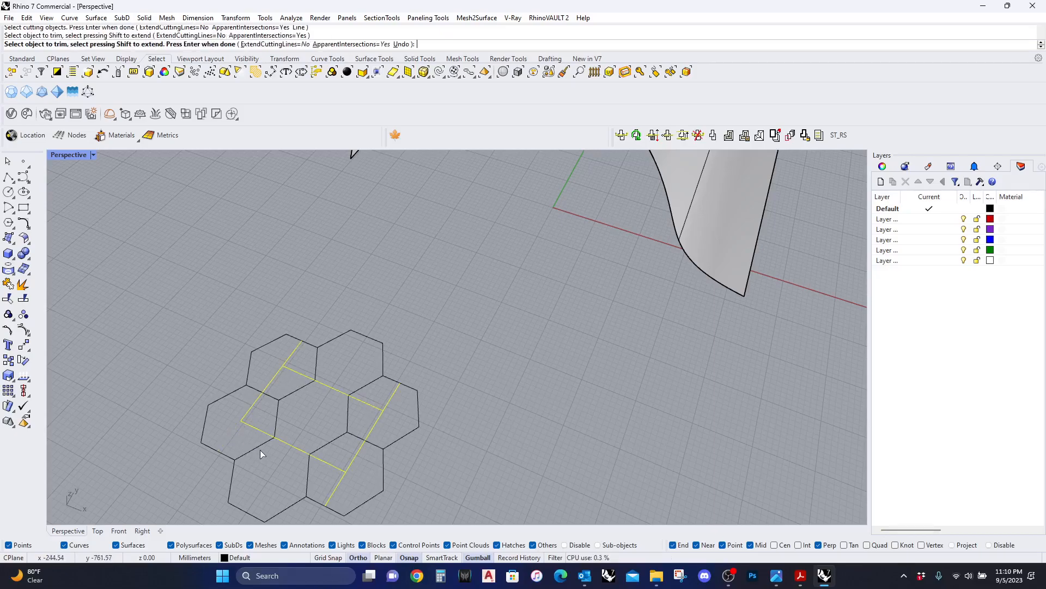
pyautogui.click(260, 451)
pyautogui.click(306, 475)
pyautogui.click(305, 476)
pyautogui.click(347, 495)
# Trim off the line end and hexagon segments lying outside the frame's right side
pyautogui.click(381, 461)
pyautogui.click(380, 448)
pyautogui.click(392, 395)
pyautogui.click(384, 378)
pyautogui.click(402, 393)
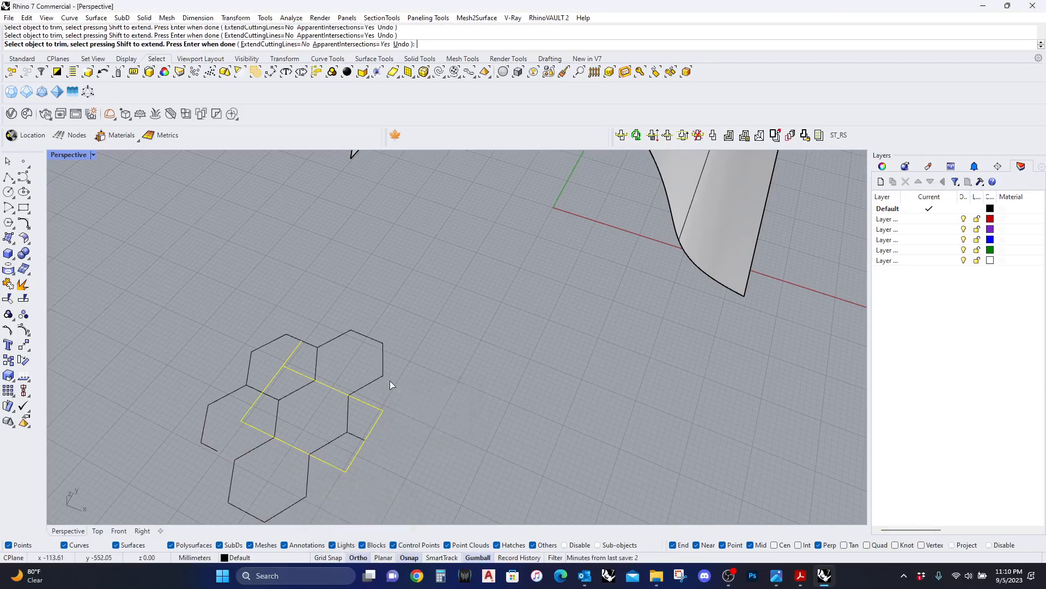
# Trim away the remaining hexagon parts and line end outside the frame's rear and left sides, leaving only the rectangular unit
pyautogui.click(317, 367)
pyautogui.click(288, 359)
pyautogui.click(259, 348)
pyautogui.click(232, 393)
pyautogui.click(256, 450)
pyautogui.press('Return')
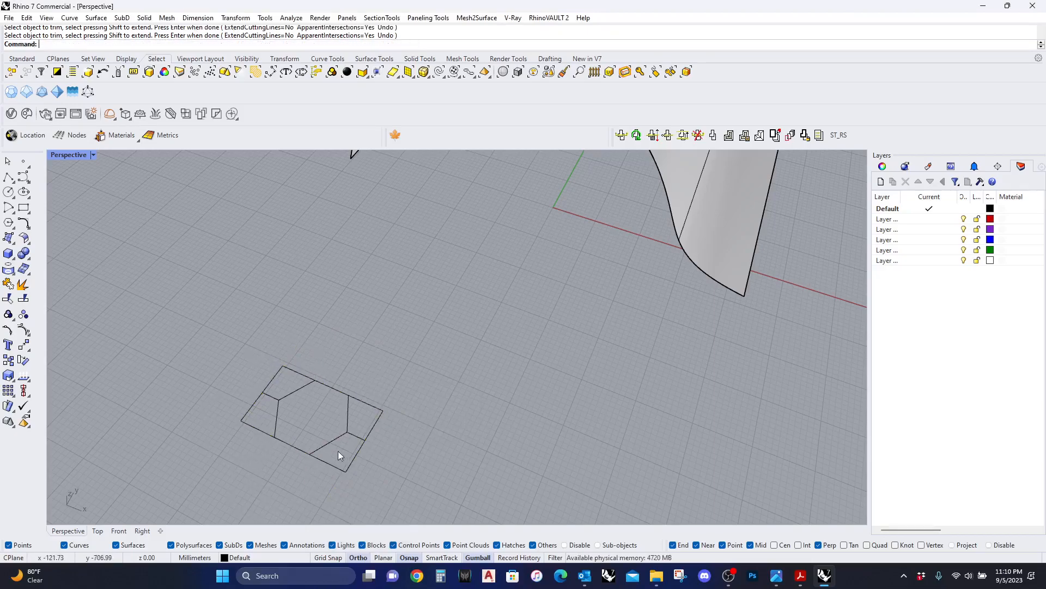
# Extrude the central closed hexagon into a 15 mm thick solid
pyautogui.click(276, 430)
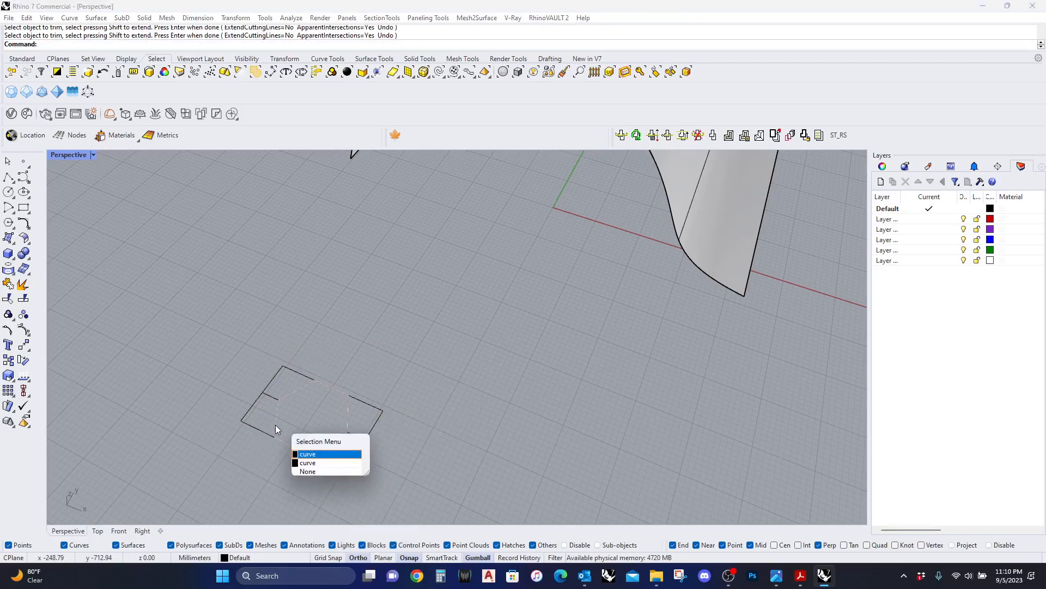
pyautogui.click(305, 462)
pyautogui.click(9, 255)
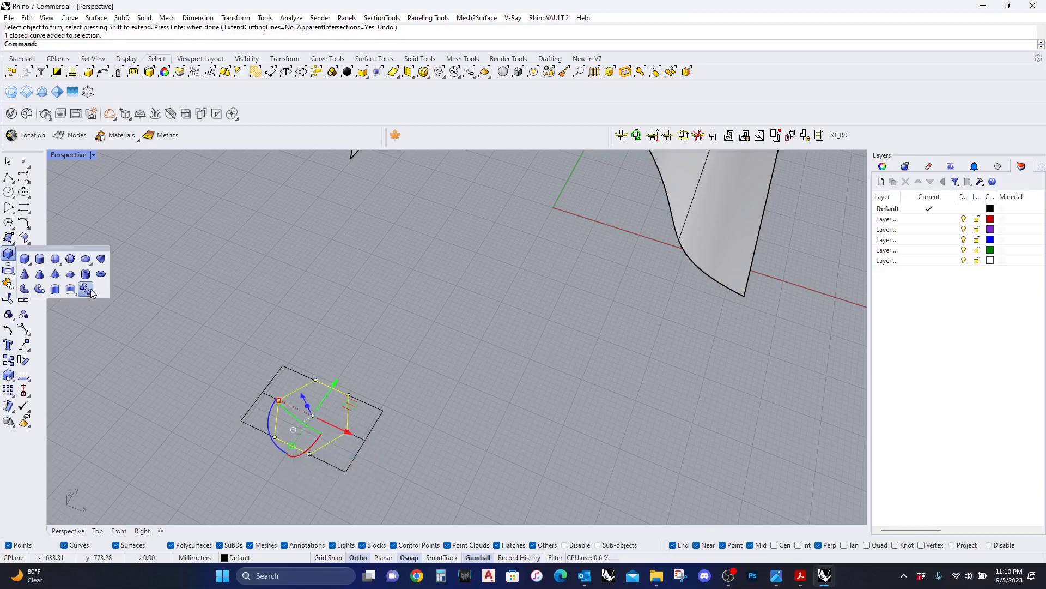
pyautogui.click(54, 290)
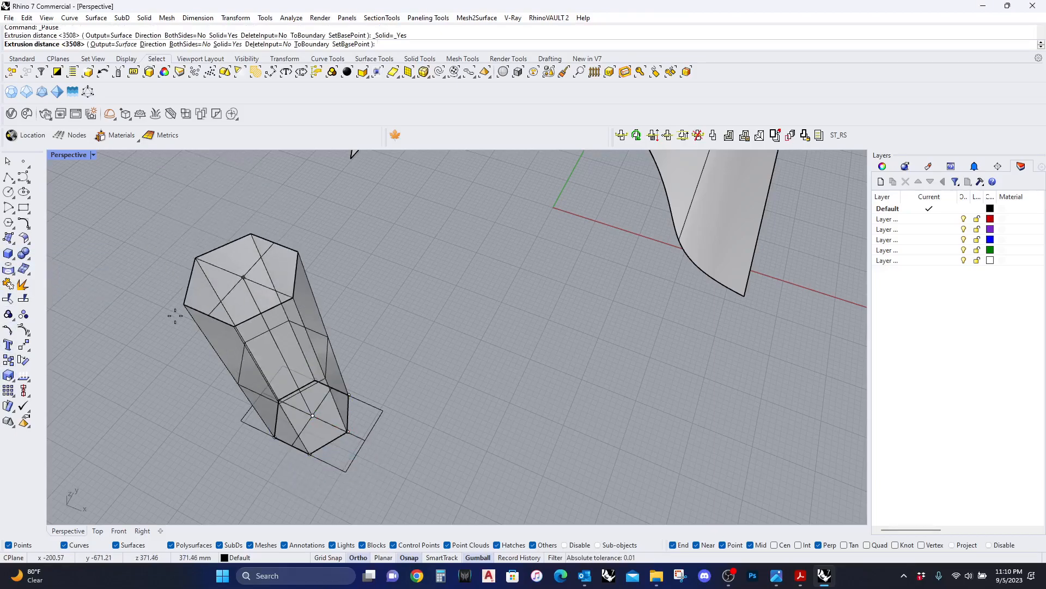
pyautogui.write('15')
pyautogui.press('Return')
# Draw a closed four-sided polyline around the front-right corner area between the hexagon and the rectangular frame
pyautogui.scroll(2, 358, 482)
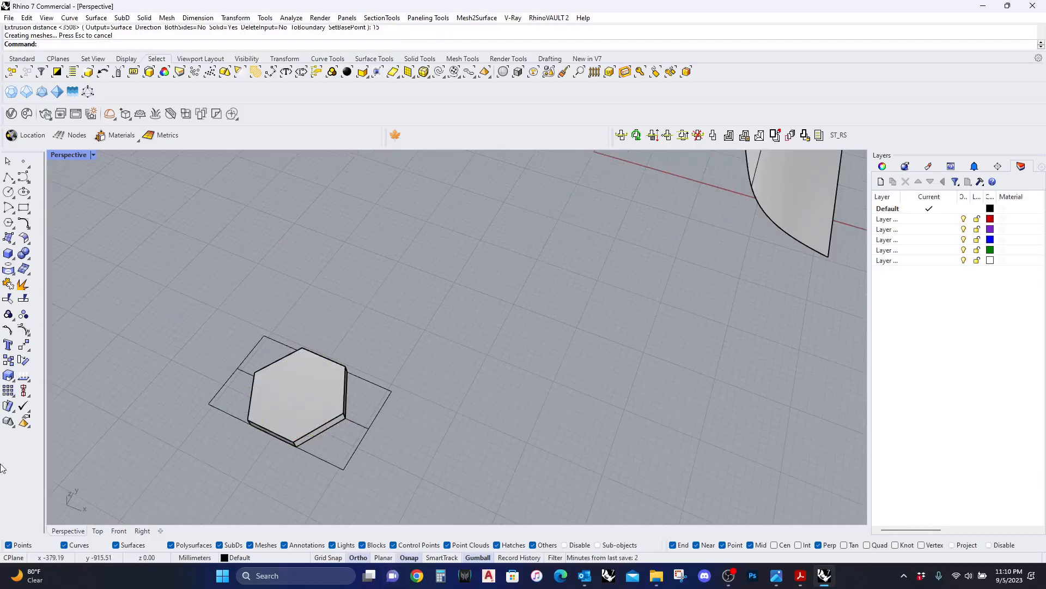
pyautogui.click(9, 178)
pyautogui.click(294, 447)
pyautogui.click(345, 418)
pyautogui.click(369, 429)
pyautogui.click(343, 468)
pyautogui.write('cl')
pyautogui.press('Return')
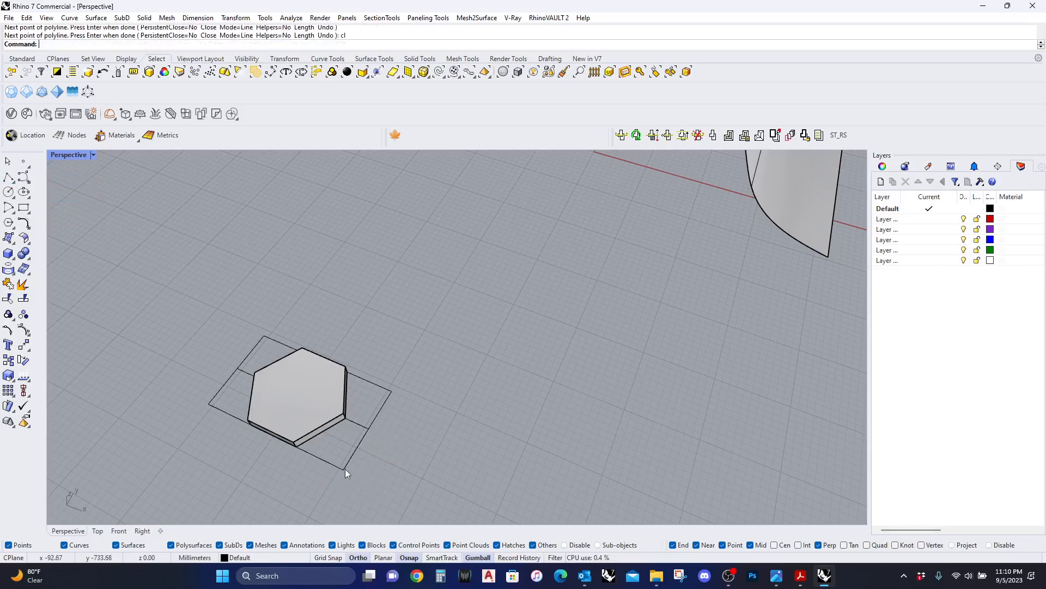
# Extrude the front-right corner polyline into a 15 mm thick solid
pyautogui.click(6, 258)
pyautogui.click(54, 290)
pyautogui.click(305, 451)
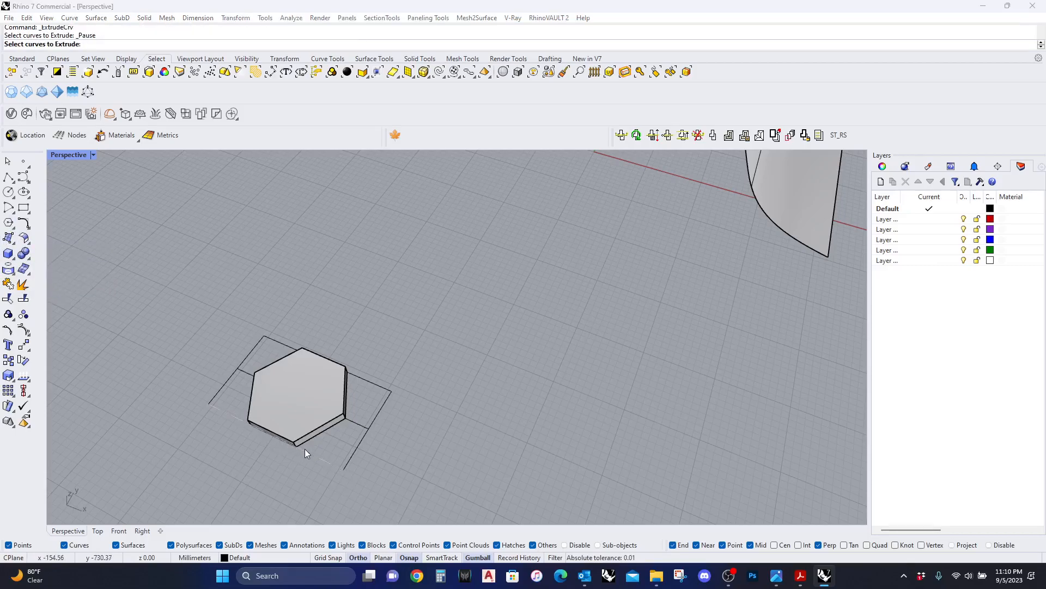
pyautogui.click(339, 487)
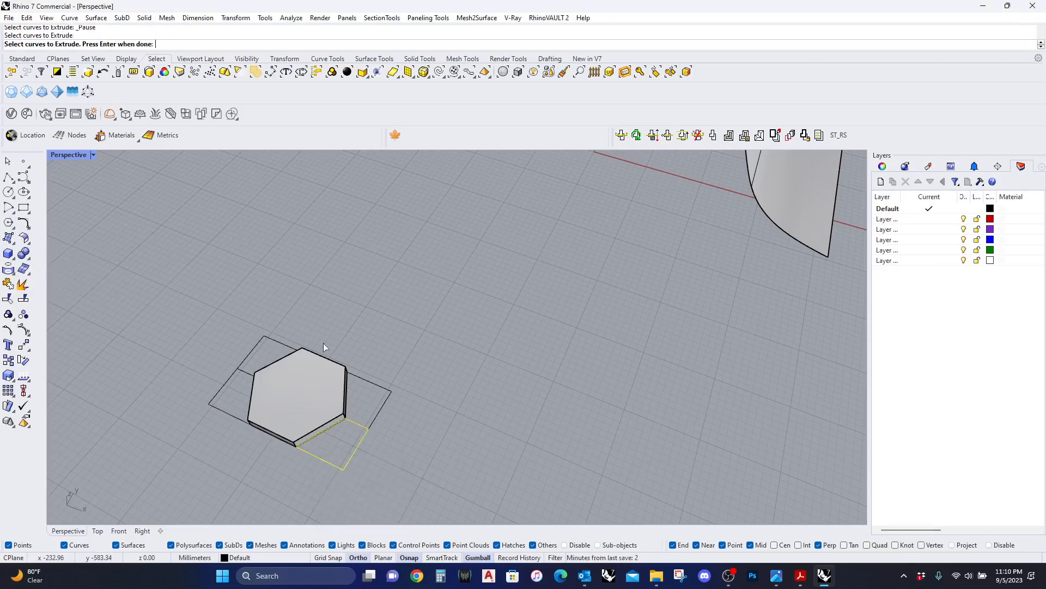
pyautogui.press('Return')
pyautogui.write('15')
pyautogui.press('Return')
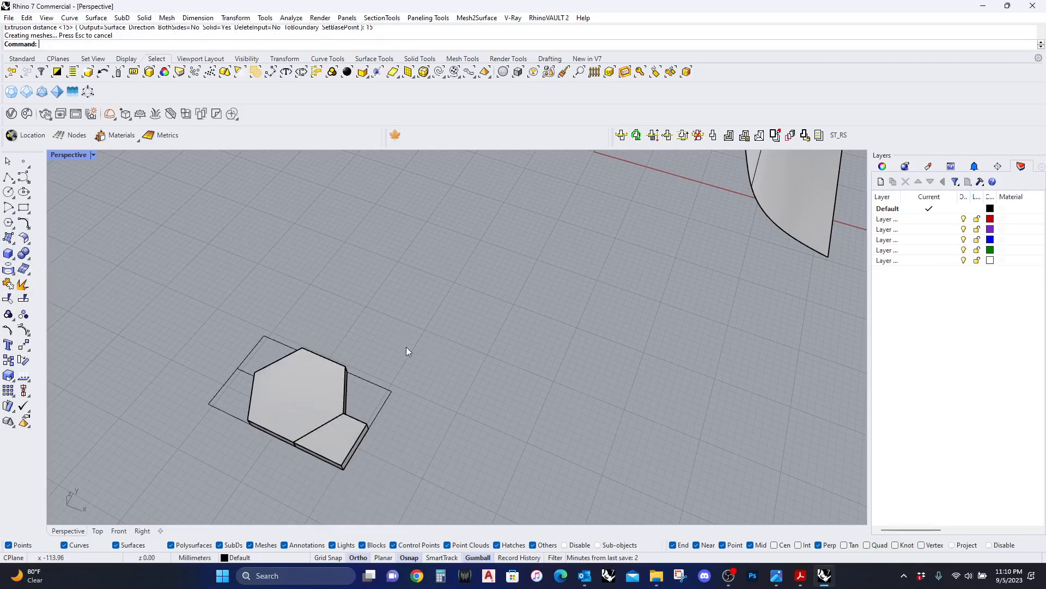
# Mirror the front-right corner solid across the tile's lengthwise centreline to fill the rear-right corner
pyautogui.write('mirror')
pyautogui.press('Return')
pyautogui.click(326, 445)
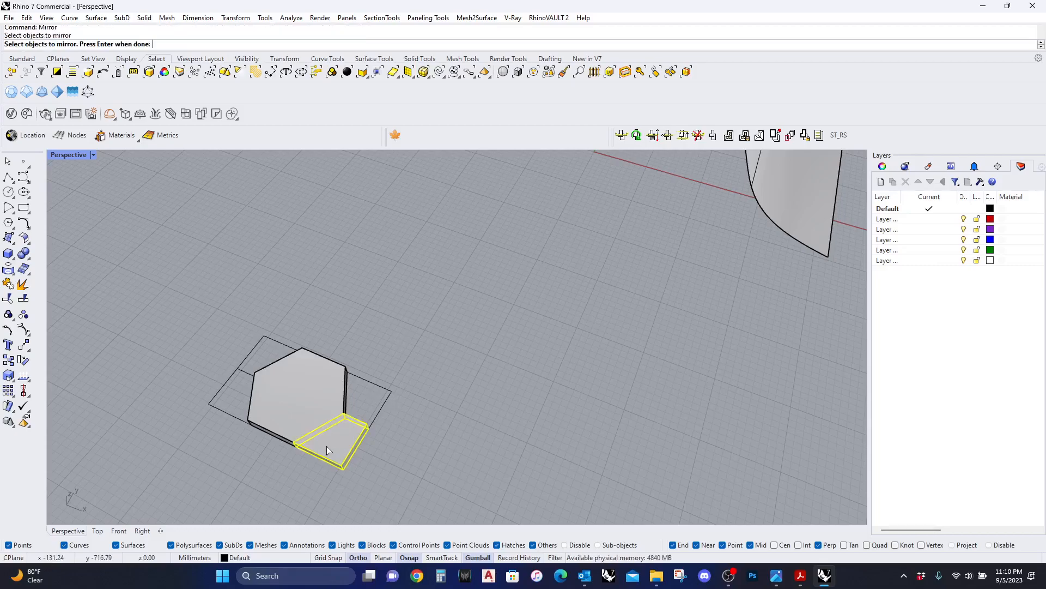
pyautogui.press('Return')
pyautogui.click(369, 422)
pyautogui.click(516, 455)
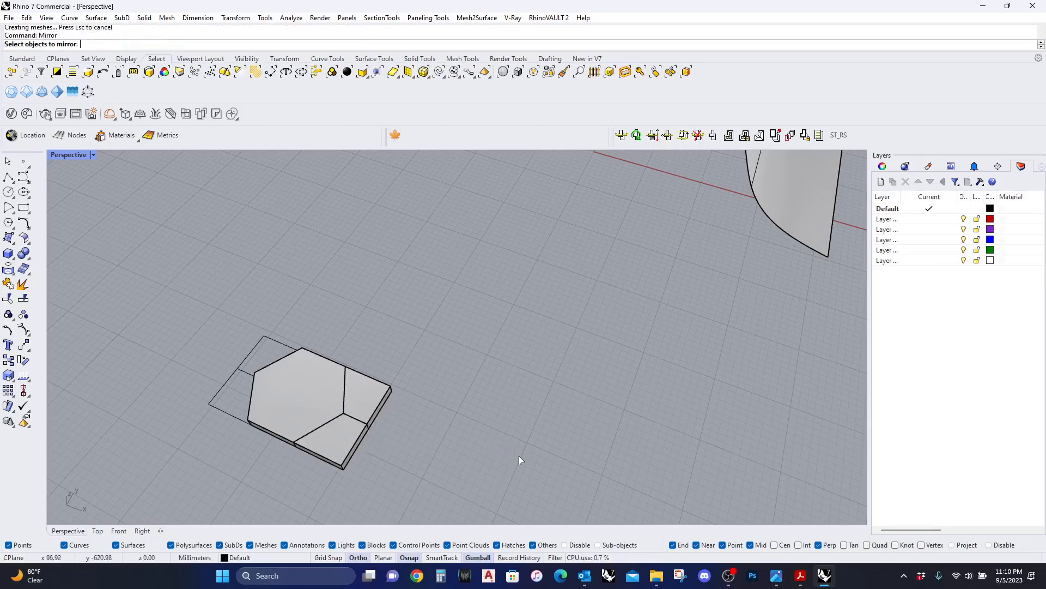
# Mirror both right corner solids across the hexagon's crosswise centreline to fill the two left corners
pyautogui.write('Mirror')
pyautogui.press('Return')
pyautogui.click(376, 420)
pyautogui.click(327, 440)
pyautogui.press('Return')
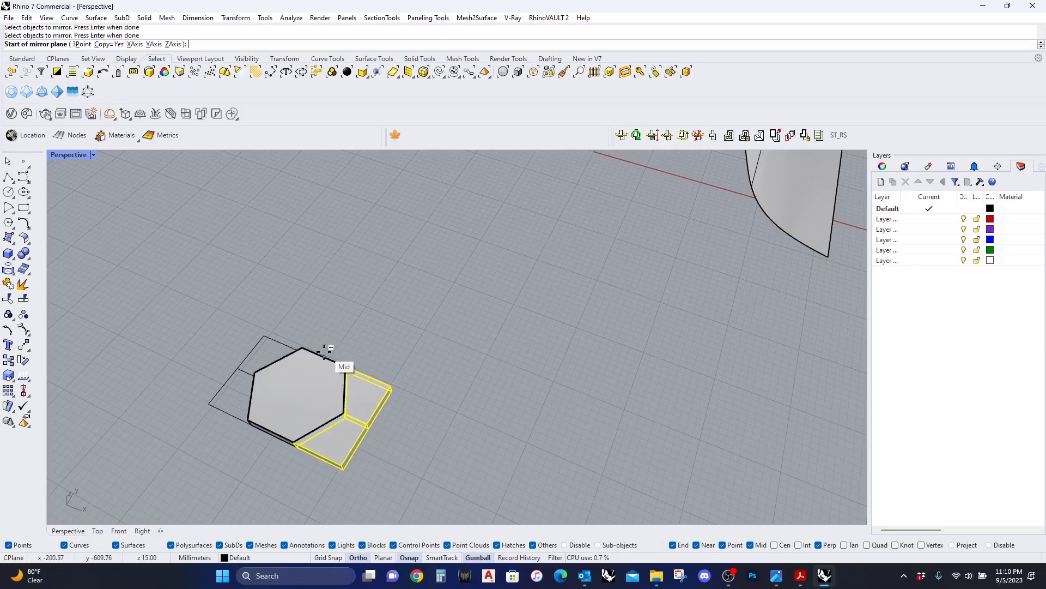
pyautogui.click(324, 357)
pyautogui.click(375, 286)
# Group all the tile's curves and solids, and rotate the group 90 degrees in the ground plane
pyautogui.moveTo(114, 320); pyautogui.dragTo(449, 499)
pyautogui.click(8, 315)
pyautogui.moveTo(483, 337); pyautogui.dragTo(240, 473, button='right')
pyautogui.moveTo(487, 387); pyautogui.dragTo(305, 423, button='right')
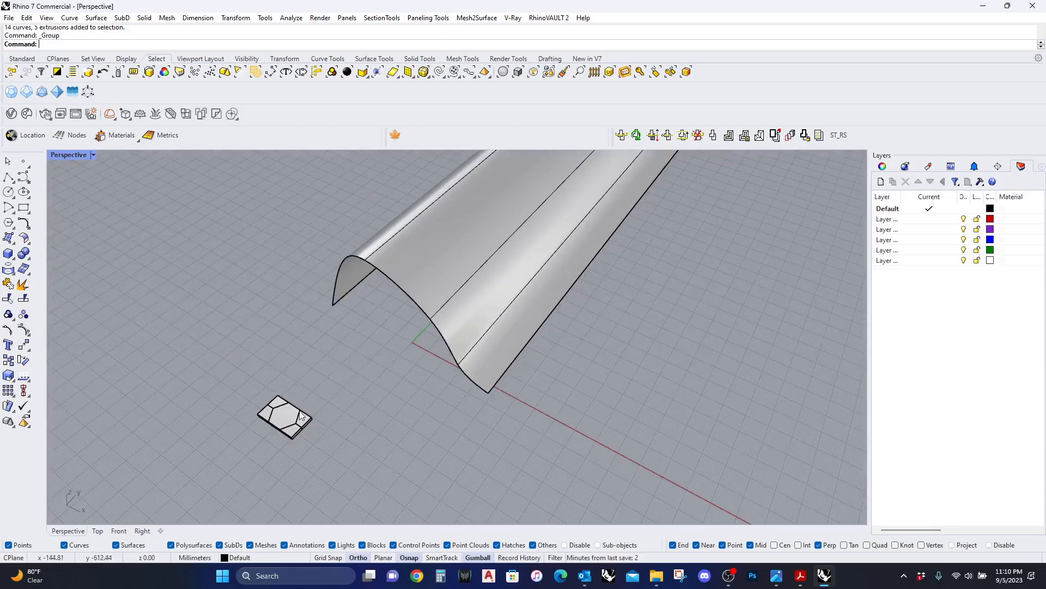
pyautogui.moveTo(433, 366); pyautogui.dragTo(436, 456, button='right')
pyautogui.moveTo(459, 417); pyautogui.dragTo(457, 371, button='right')
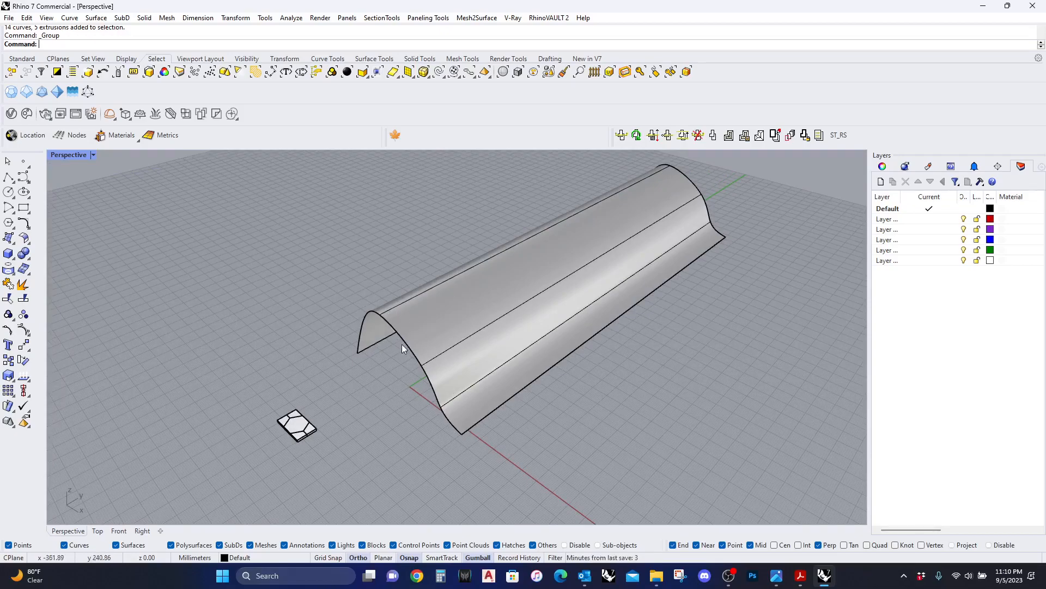
pyautogui.moveTo(206, 374); pyautogui.dragTo(388, 500)
pyautogui.moveTo(253, 421); pyautogui.dragTo(243, 481)
pyautogui.press('Escape')
# Start a paneling grid by surface domain number on the vaulted surface and try 15 spans in U
pyautogui.click(428, 20)
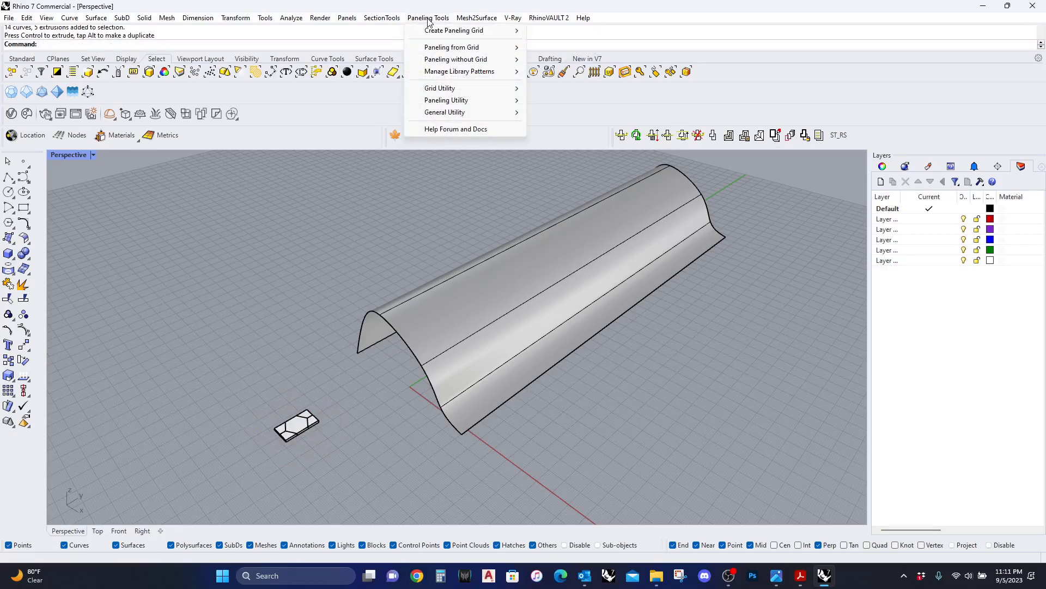
pyautogui.moveTo(421, 35)
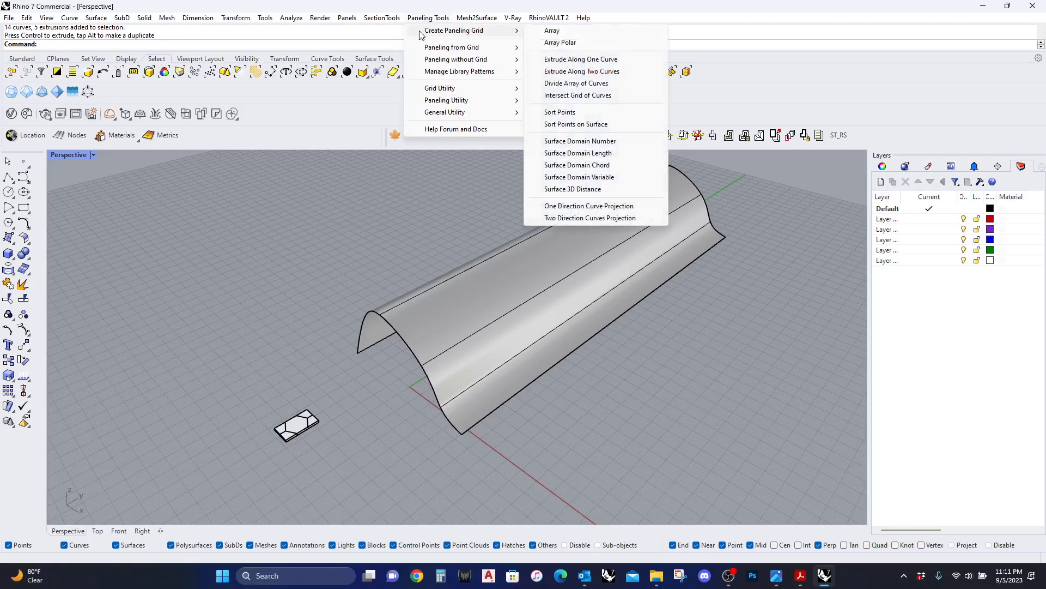
pyautogui.click(581, 142)
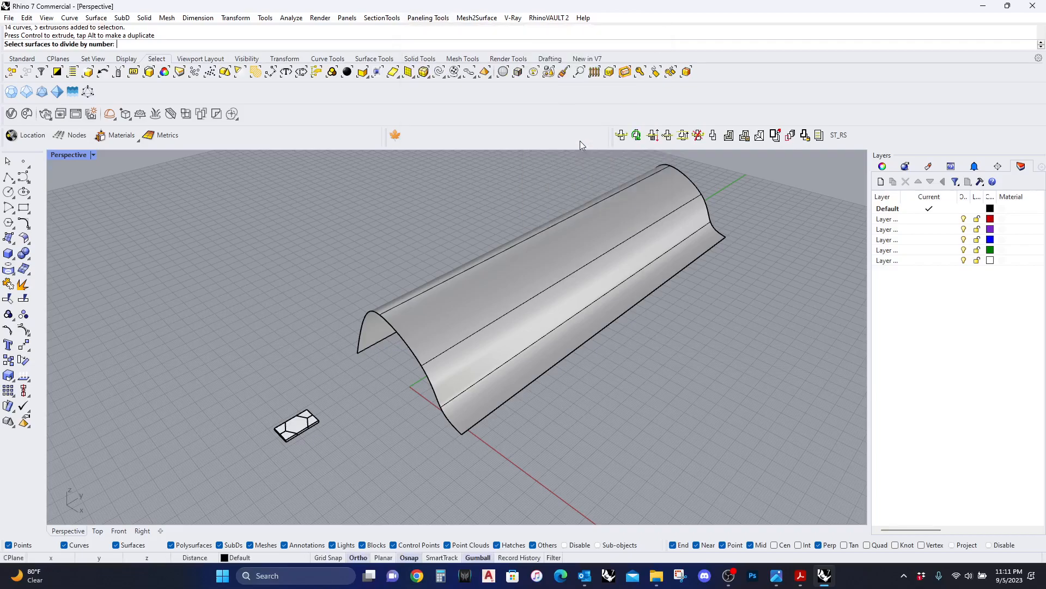
pyautogui.click(452, 326)
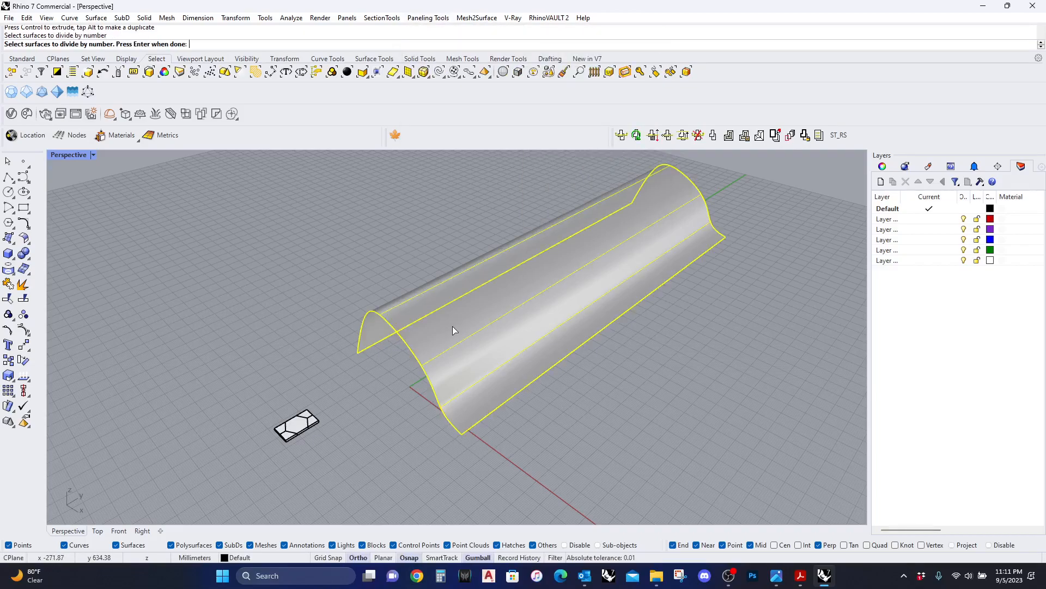
pyautogui.press('Return')
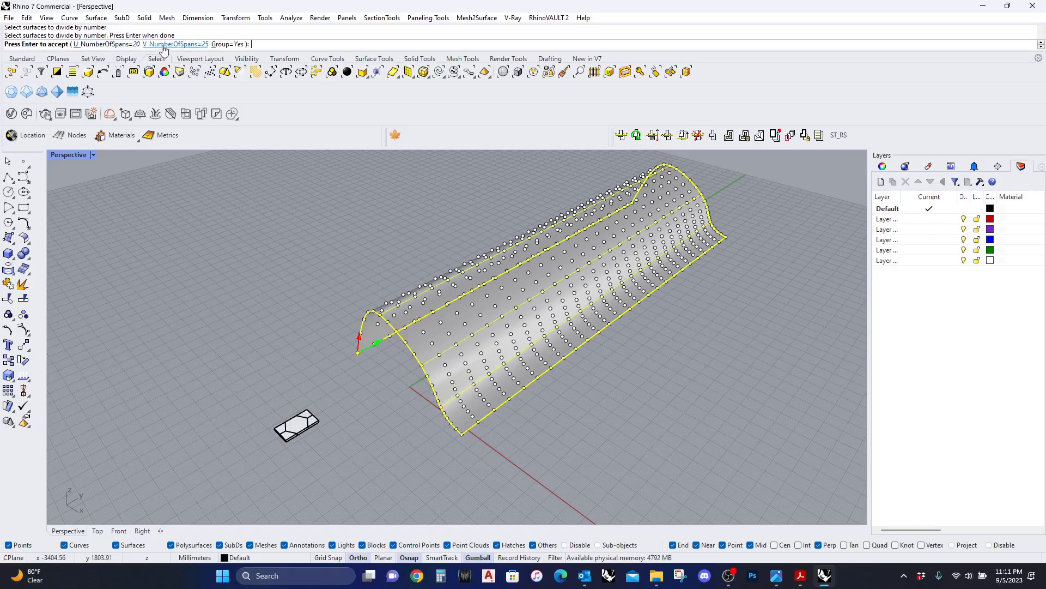
pyautogui.click(130, 45)
pyautogui.write('15')
pyautogui.press('Return')
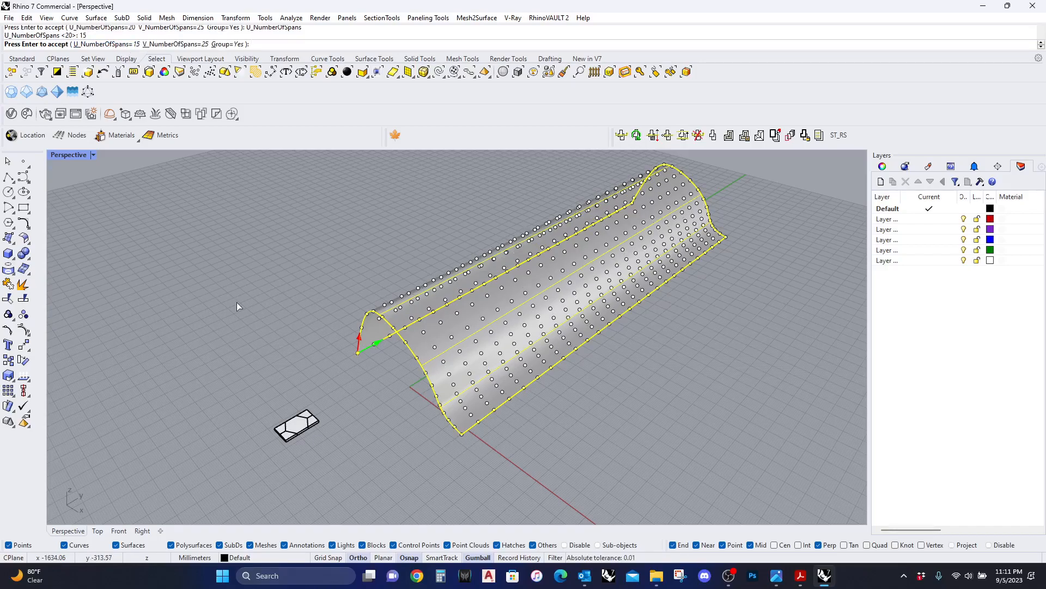
# Set the vault's paneling grid to 20 U spans and 15 V spans, and accept it
pyautogui.click(130, 45)
pyautogui.write('20')
pyautogui.press('Return')
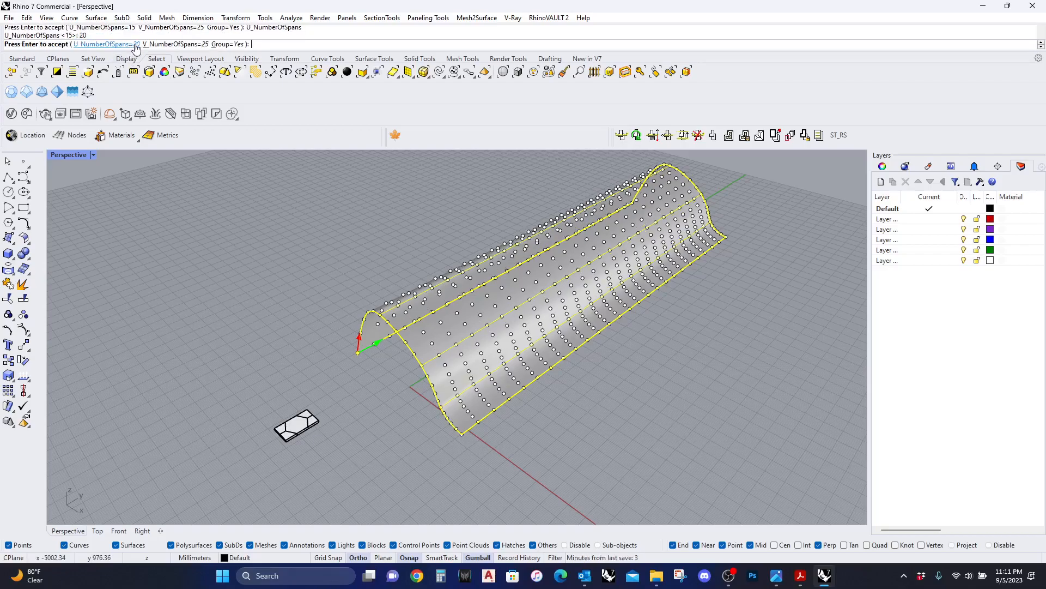
pyautogui.click(173, 44)
pyautogui.write('15')
pyautogui.press('Return')
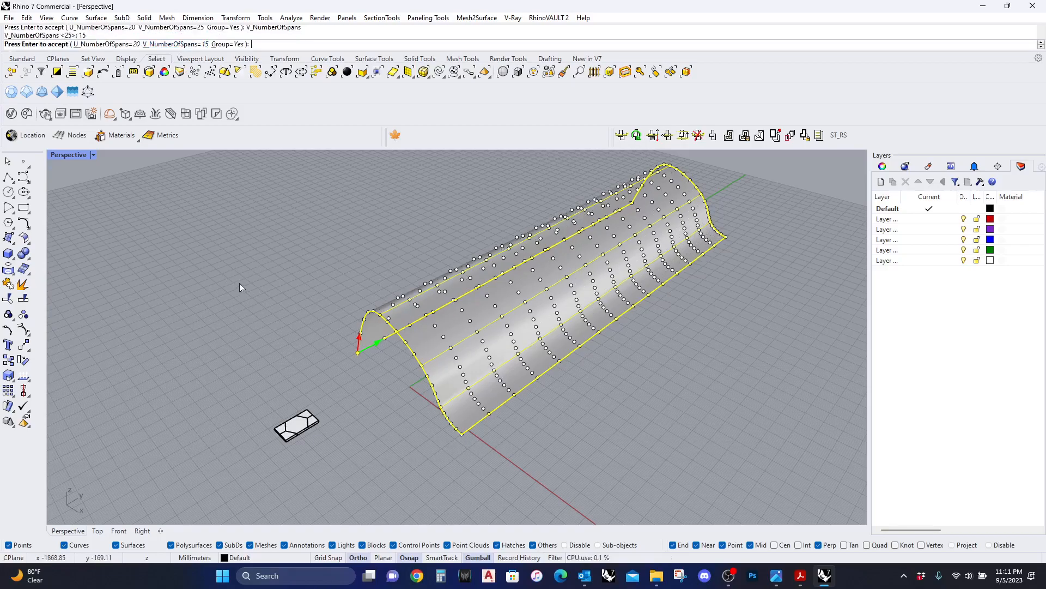
pyautogui.press('Return')
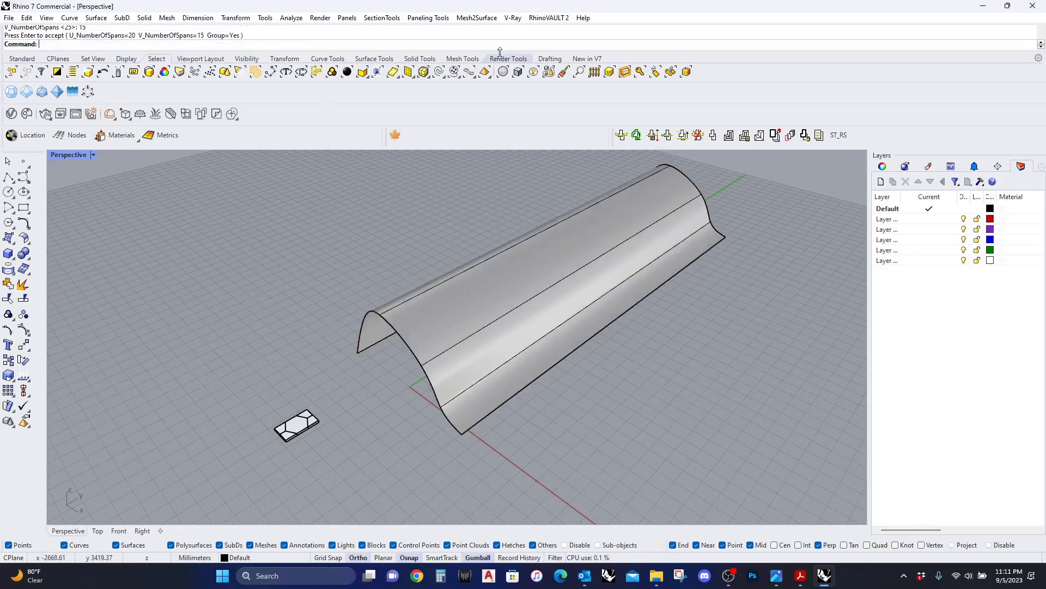
# Create a paneling grid by surface domain number on the vaulted surface with 20 U spans and 20 V spans
pyautogui.click(424, 20)
pyautogui.moveTo(436, 33)
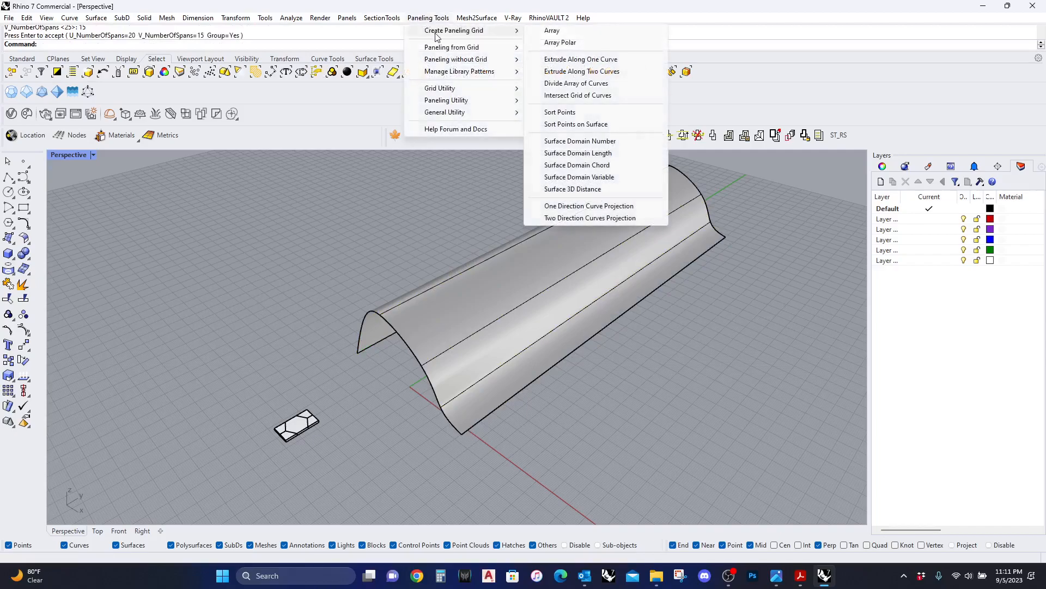
pyautogui.click(581, 146)
pyautogui.click(492, 332)
pyautogui.press('Return')
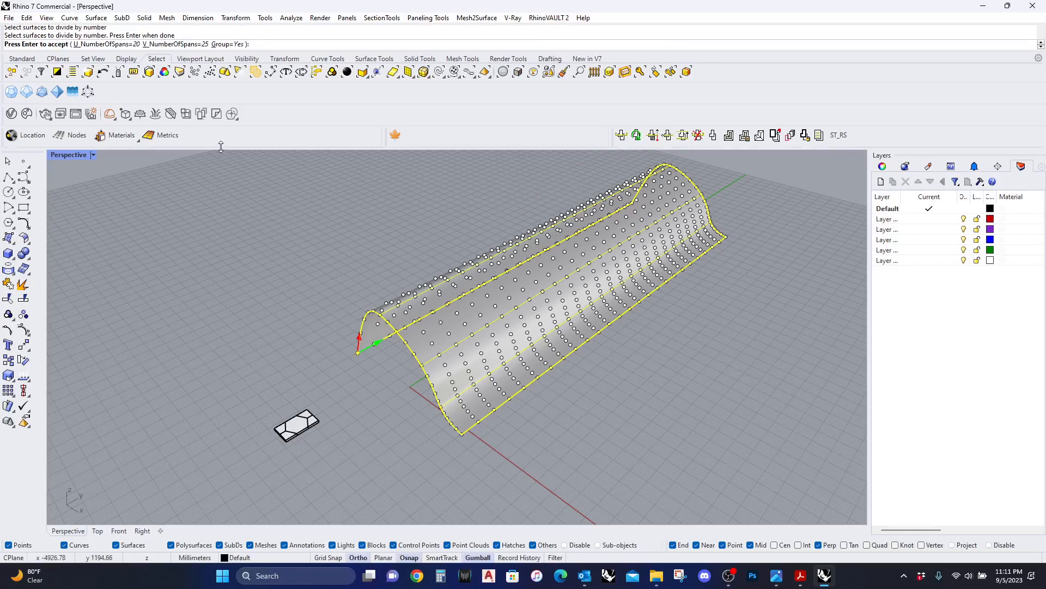
pyautogui.click(186, 45)
pyautogui.write('2')
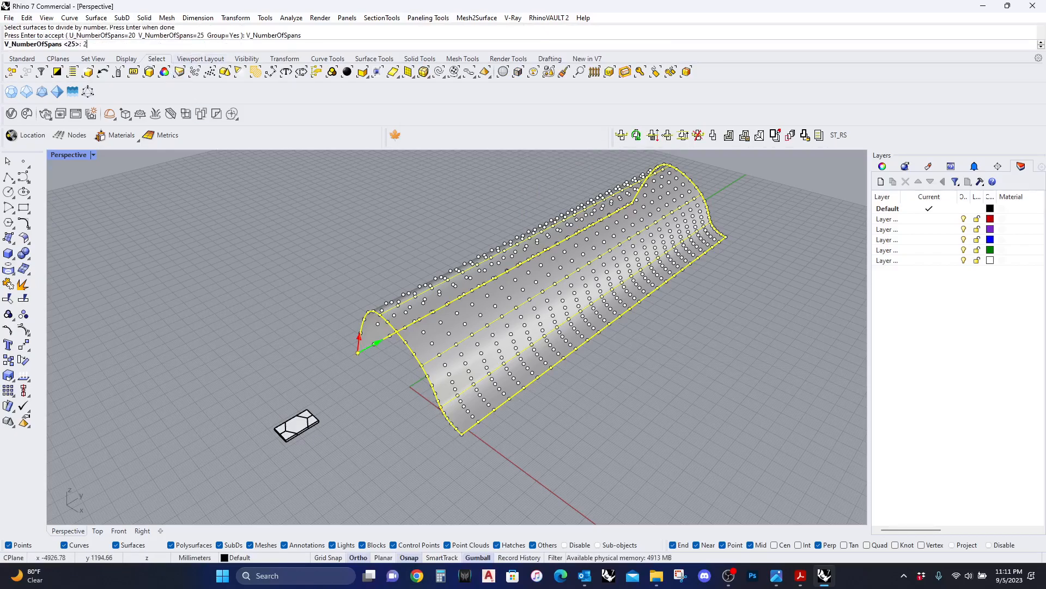
pyautogui.write('0')
pyautogui.press('Return')
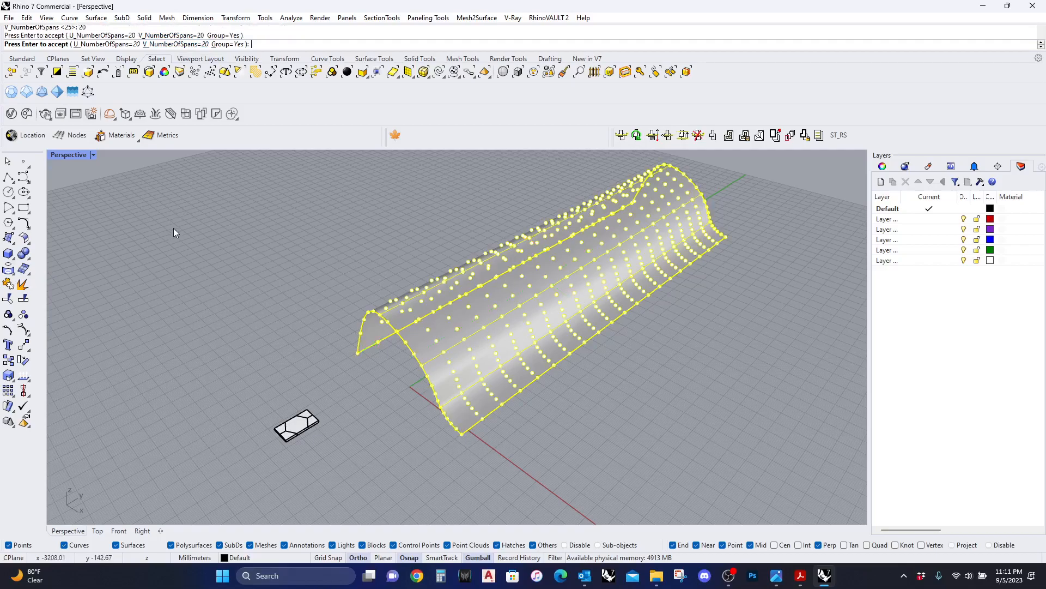
pyautogui.press('Return')
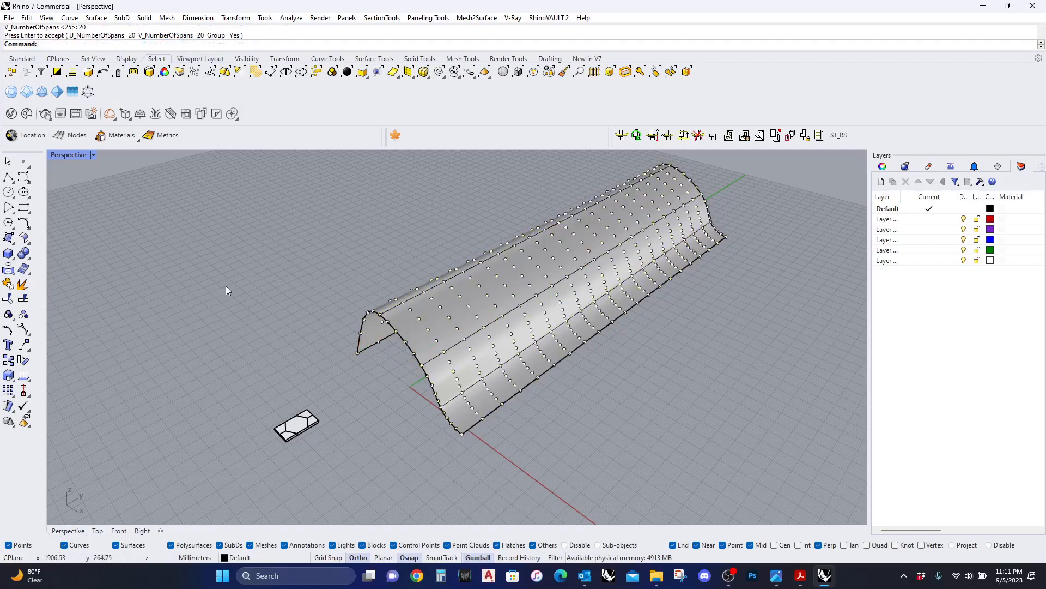
# Offset the vault's paneling grid points by a fixed distance of 15, using the vaulted surface as the base surface
pyautogui.click(428, 18)
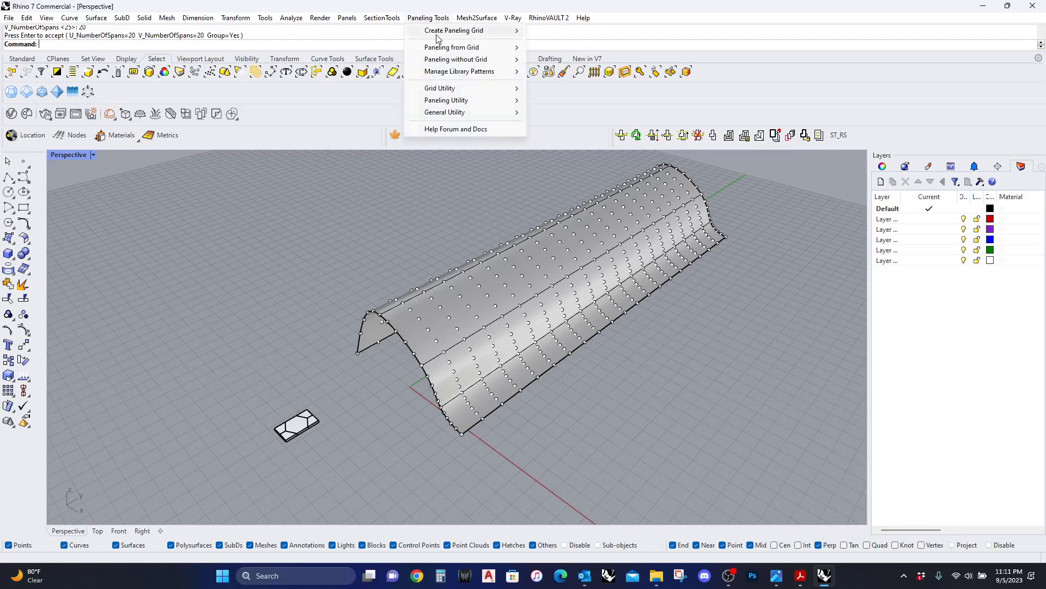
pyautogui.moveTo(437, 36)
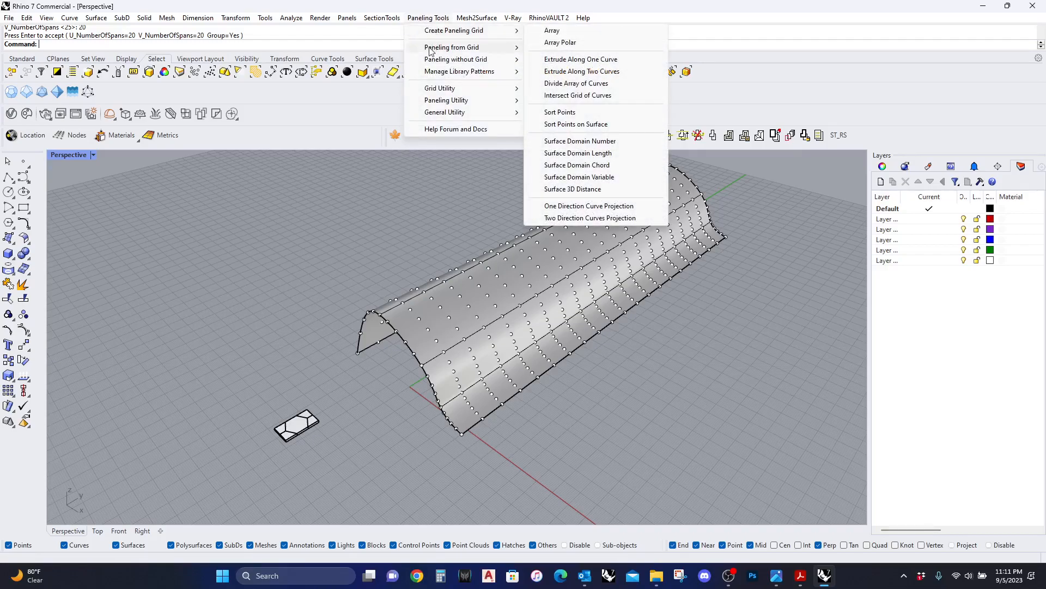
pyautogui.moveTo(434, 88)
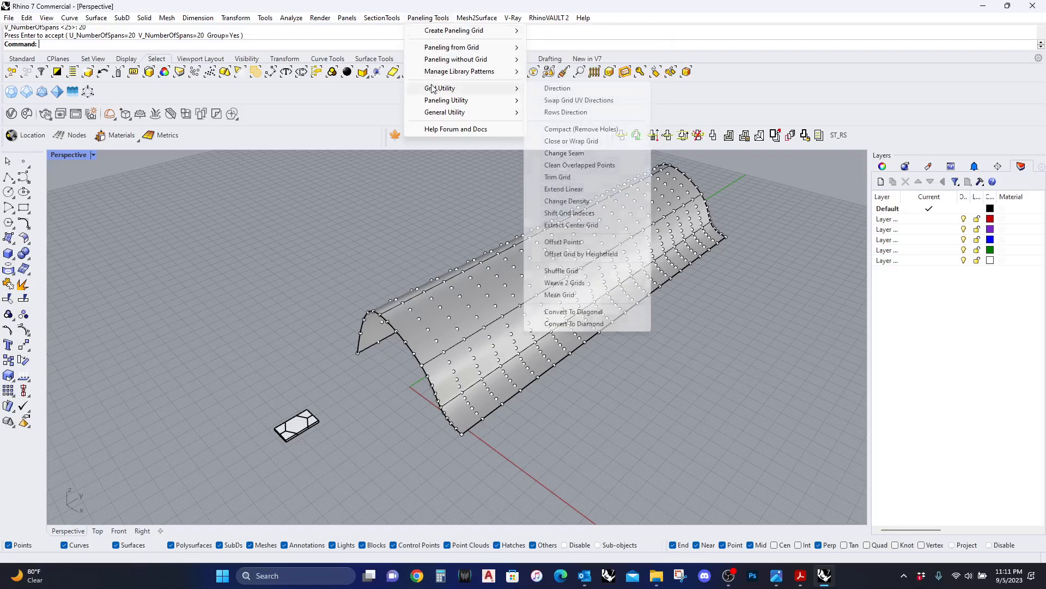
pyautogui.click(590, 241)
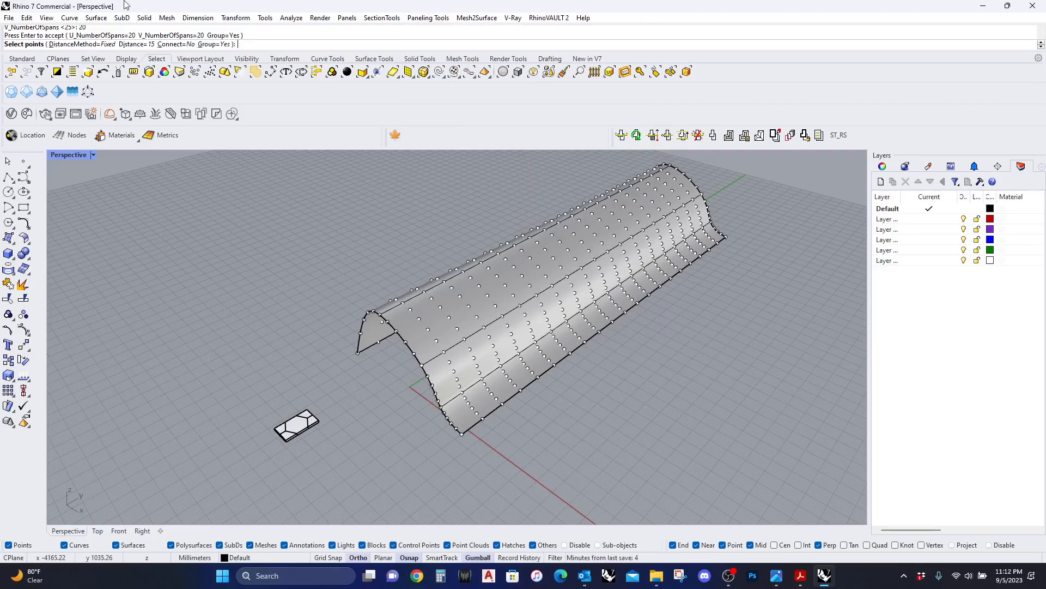
pyautogui.click(414, 358)
pyautogui.press('Return')
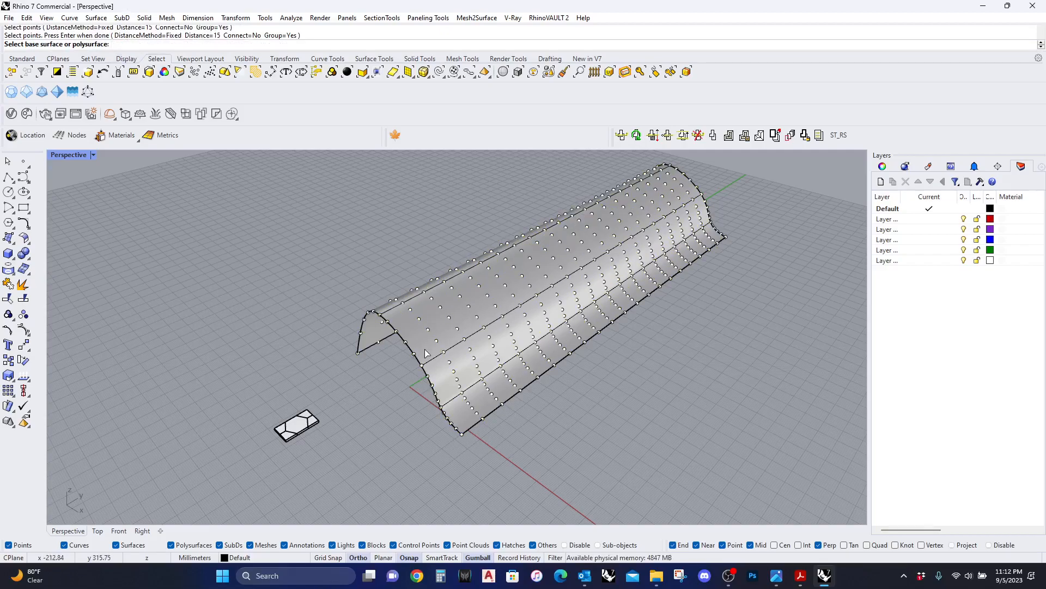
pyautogui.click(427, 351)
pyautogui.click(414, 396)
pyautogui.moveTo(414, 397); pyautogui.dragTo(428, 368, button='right')
pyautogui.click(428, 18)
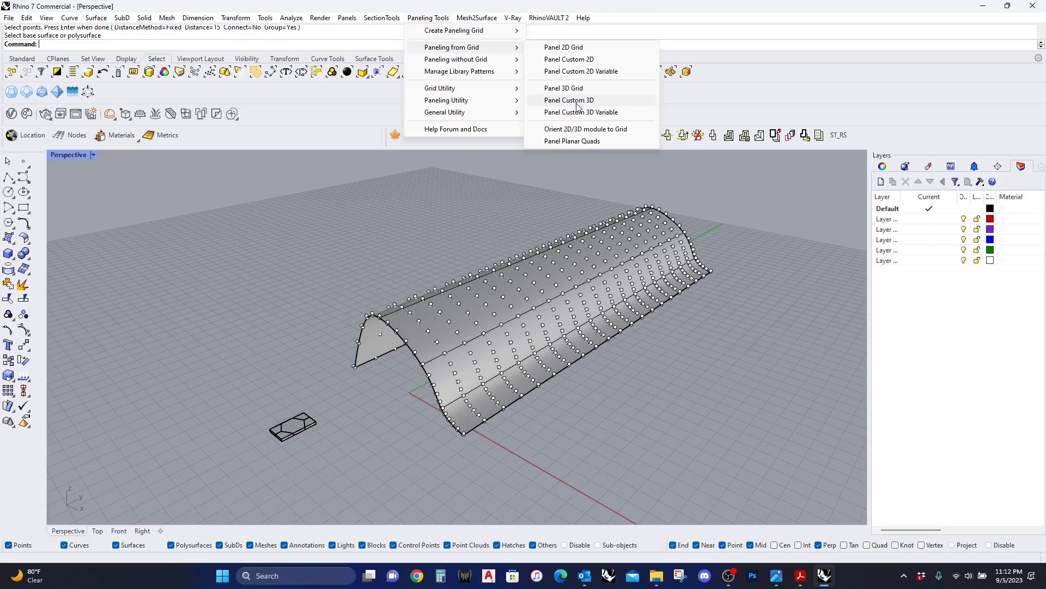
pyautogui.click(569, 100)
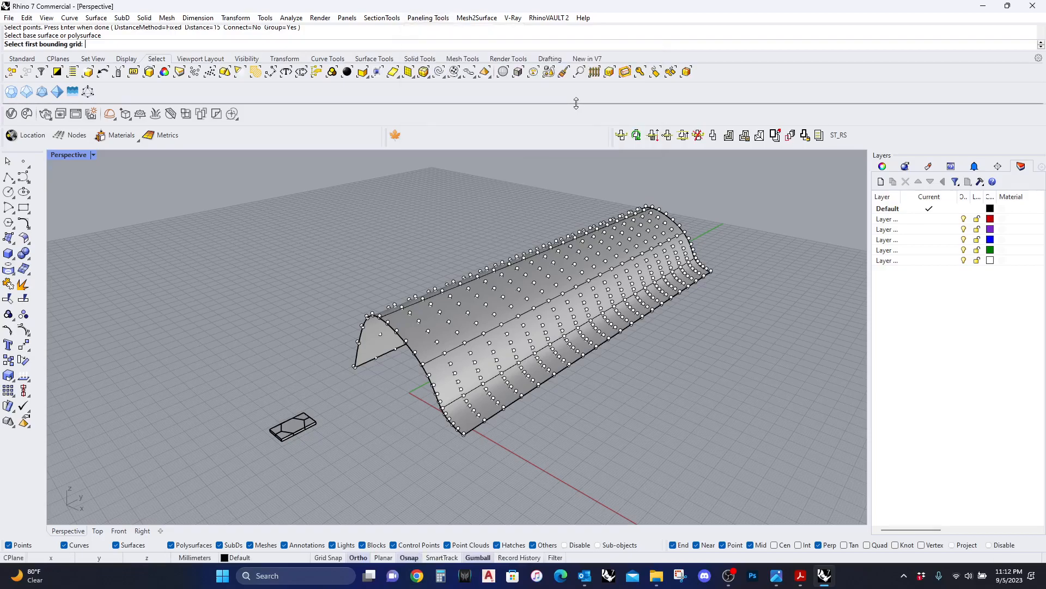
pyautogui.scroll(3, 443, 397)
pyautogui.click(429, 381)
pyautogui.click(434, 381)
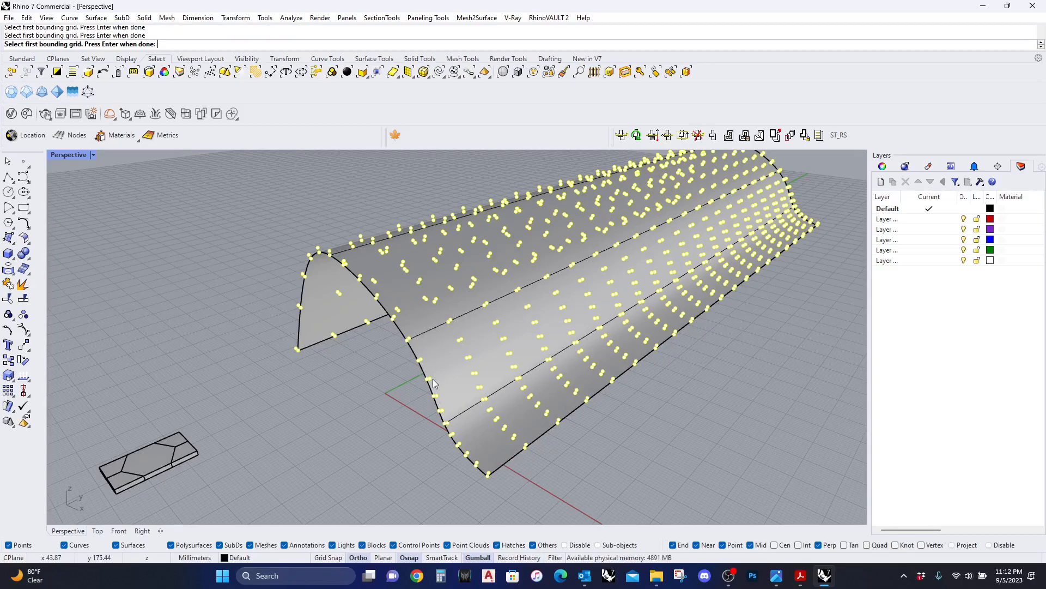
pyautogui.press('Escape')
# Run Panel Custom 3D with the base and offset point grids as the two bounding grids and the vault as a bounding surface
pyautogui.press('Return')
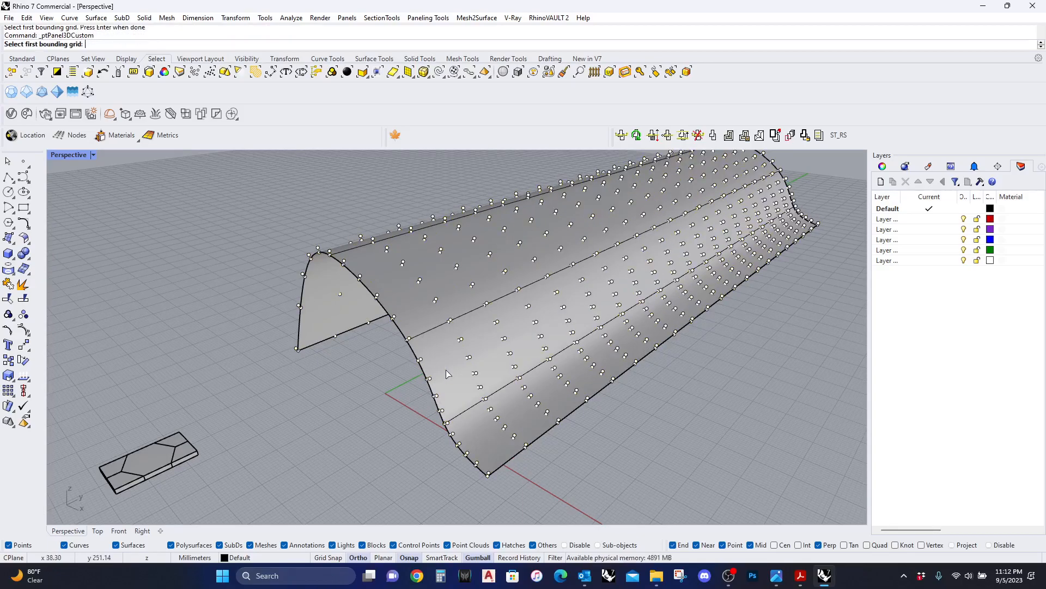
pyautogui.click(420, 387)
pyautogui.press('Return')
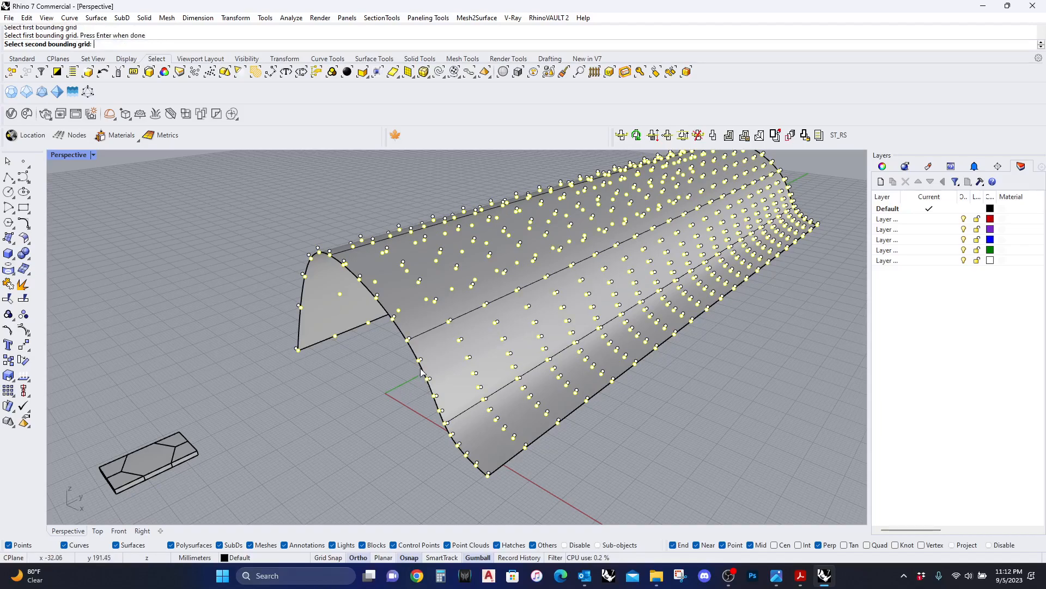
pyautogui.click(425, 363)
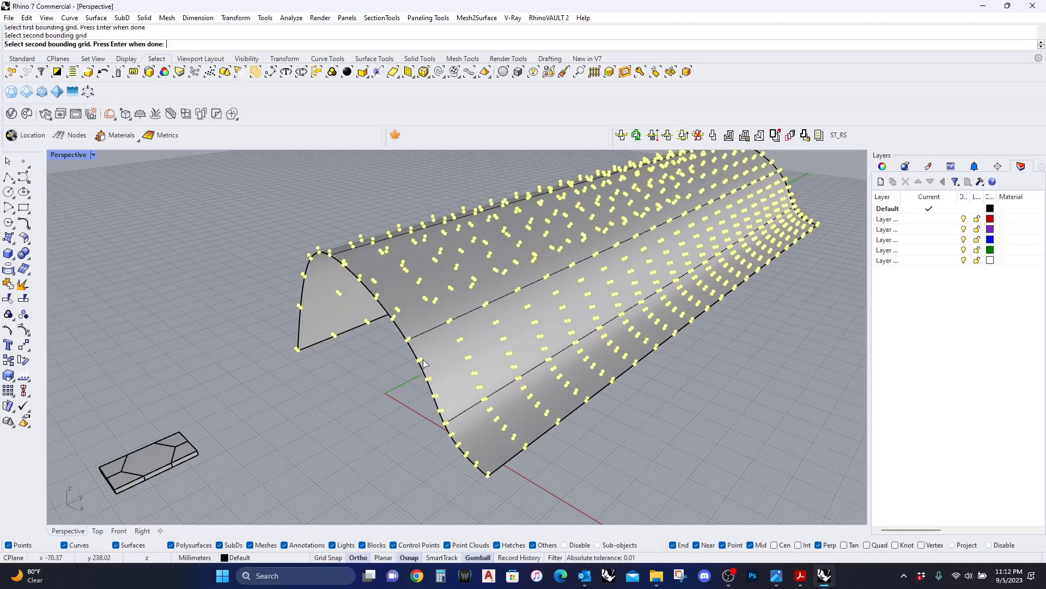
pyautogui.press('Return')
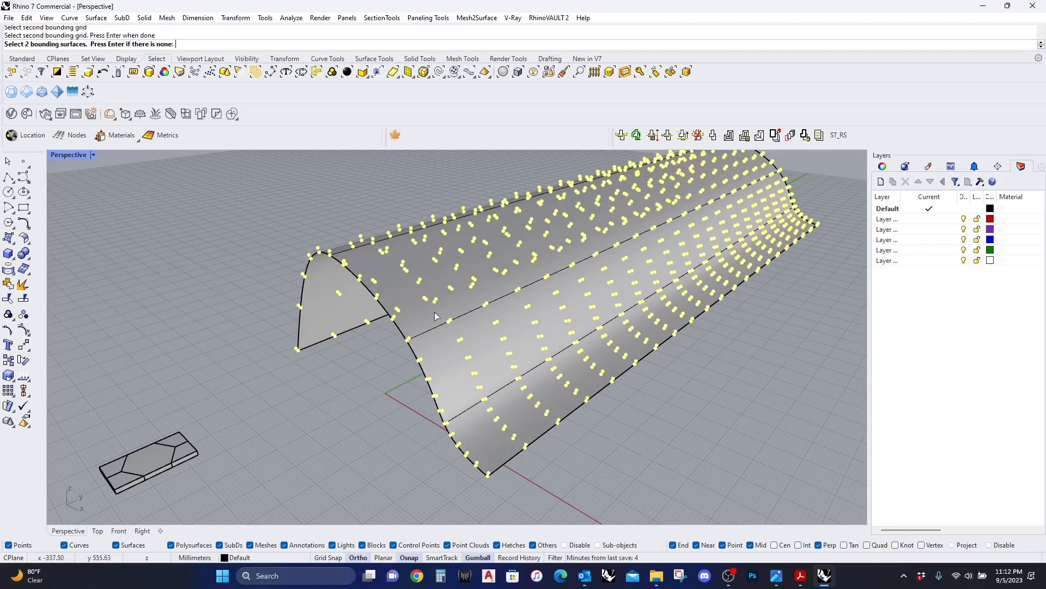
pyautogui.click(433, 331)
pyautogui.scroll(-2, 375, 381)
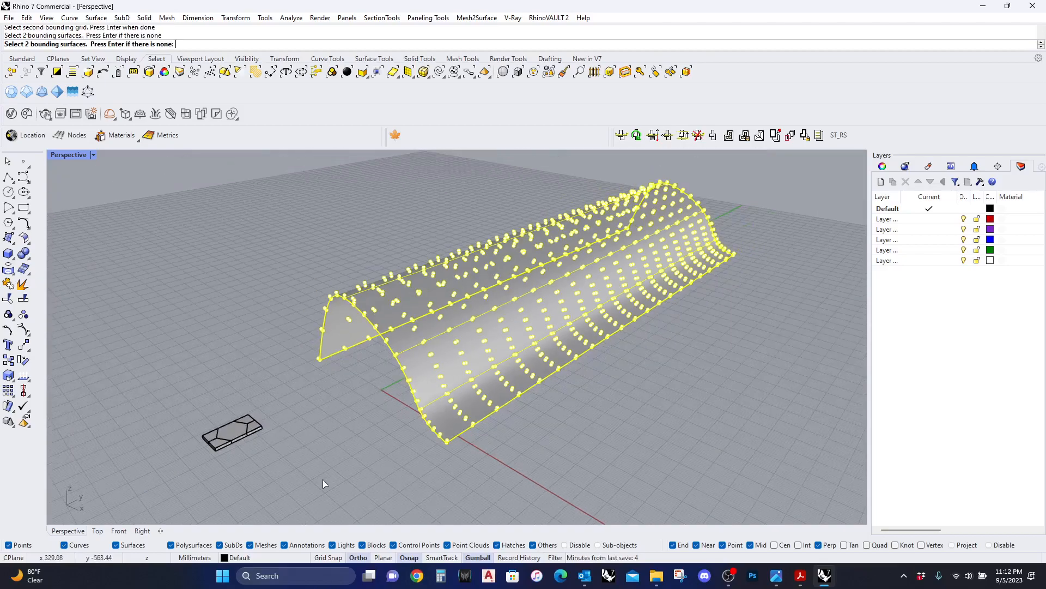
pyautogui.moveTo(174, 390); pyautogui.dragTo(174, 391)
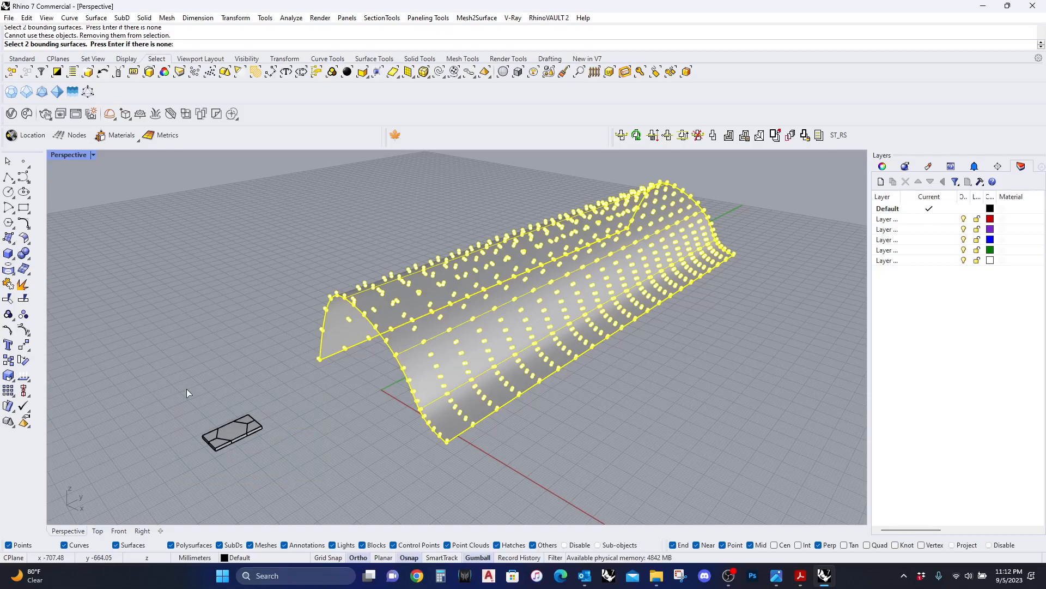
pyautogui.press('Return')
# Use the grouped hexagonal tile as the 3D pattern, accept a shift of 1 in U and V, and generate the panels
pyautogui.moveTo(297, 478); pyautogui.dragTo(167, 394)
pyautogui.press('Return')
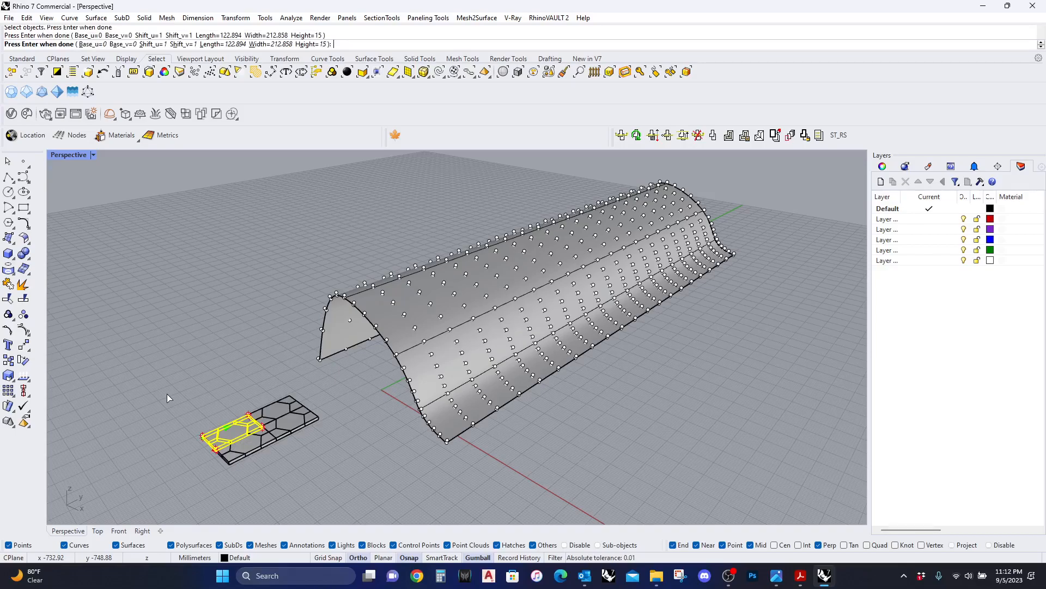
pyautogui.press('Return')
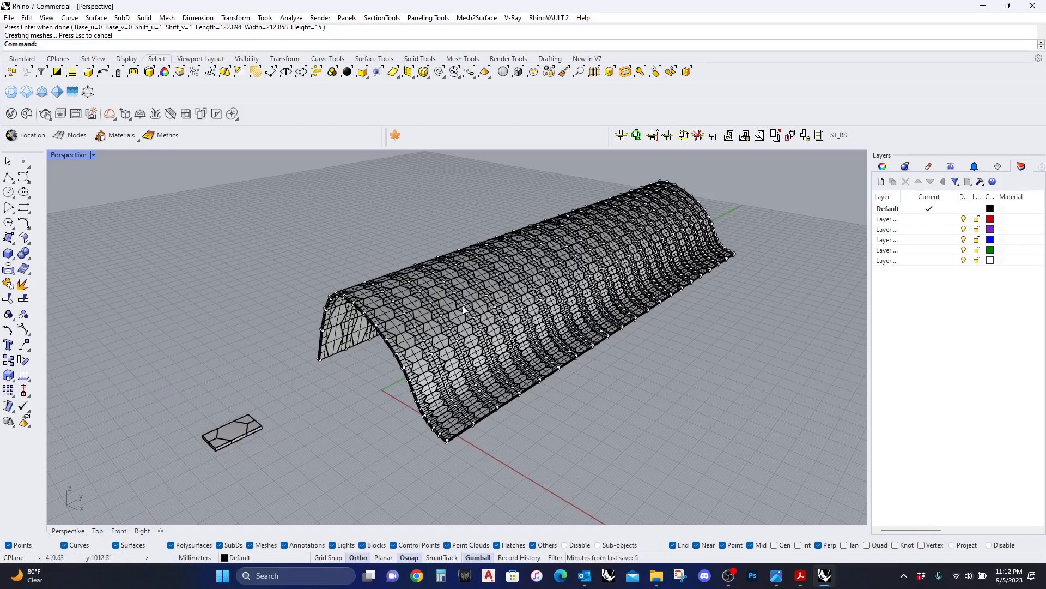
# Ungroup all objects in the model, including the generated panels and the grid points
pyautogui.scroll(5, 394, 376)
pyautogui.scroll(5, 395, 376)
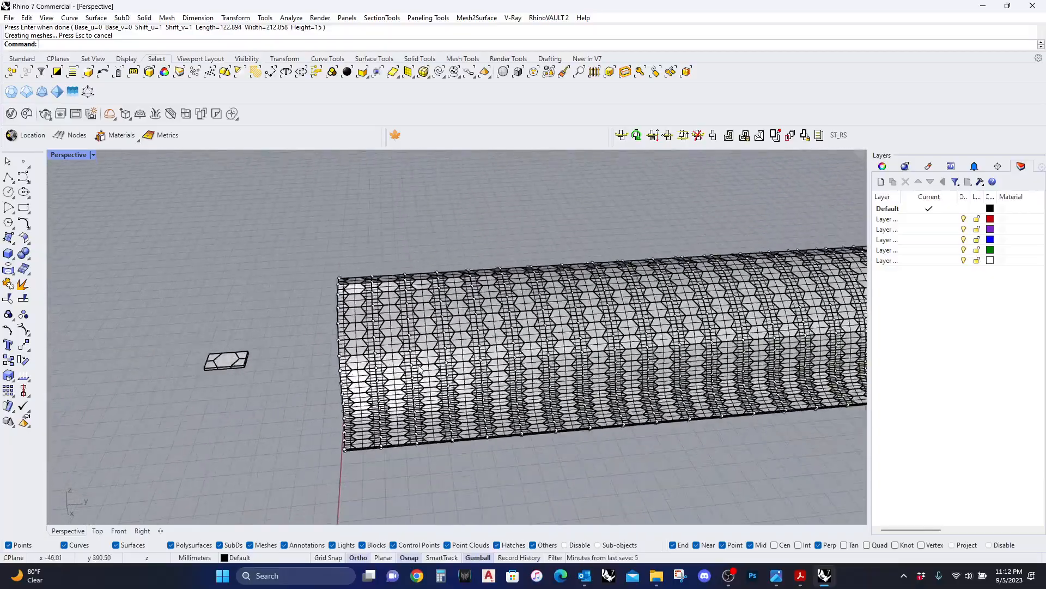
pyautogui.scroll(-6, 458, 352)
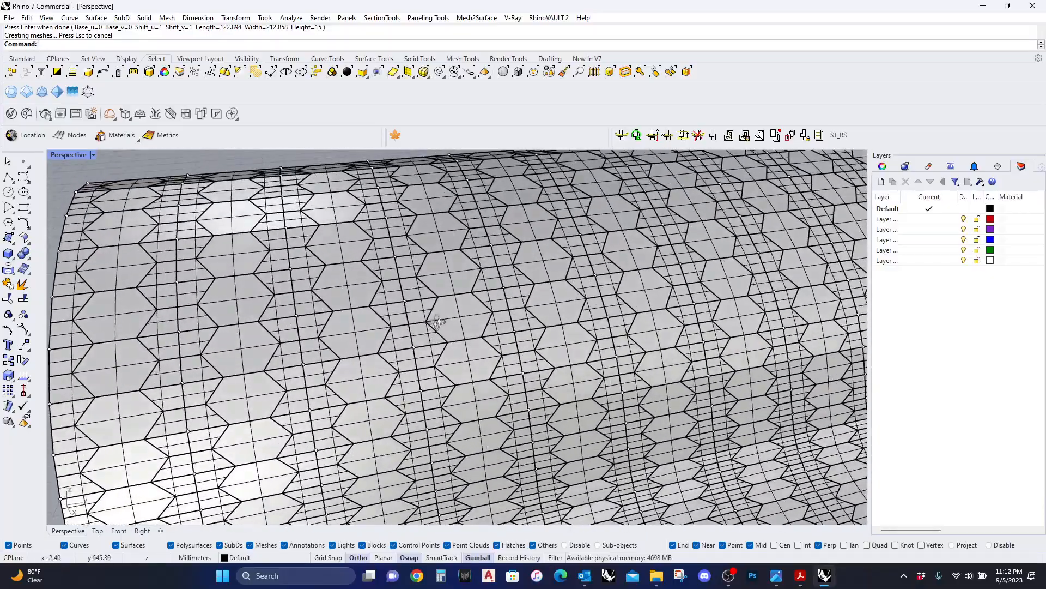
pyautogui.moveTo(345, 337); pyautogui.dragTo(402, 323, button='right')
pyautogui.scroll(-5, 403, 323)
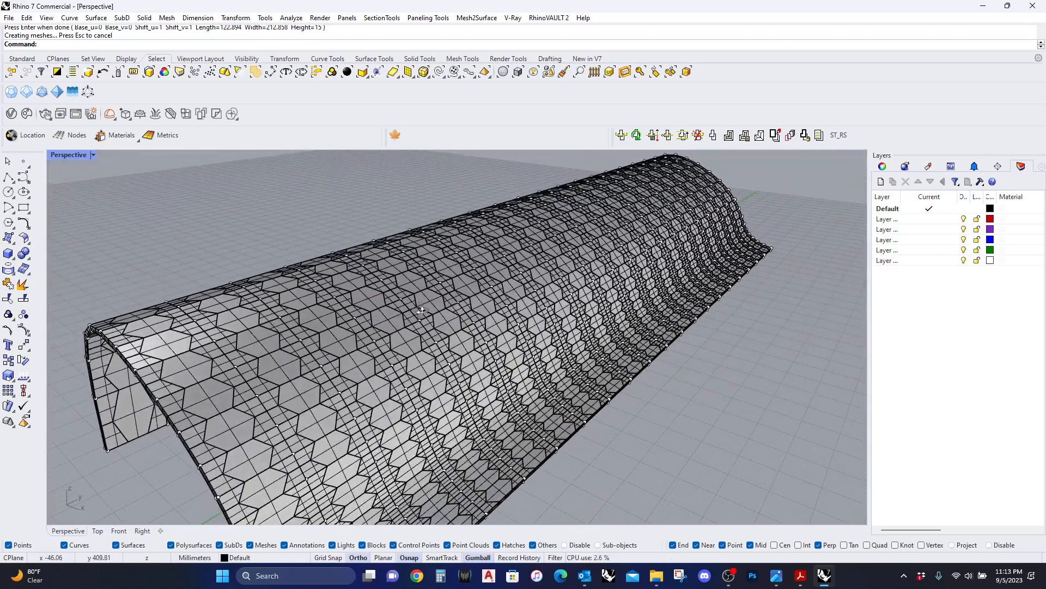
pyautogui.scroll(3, 263, 393)
pyautogui.hotkey('ctrl', 'a')
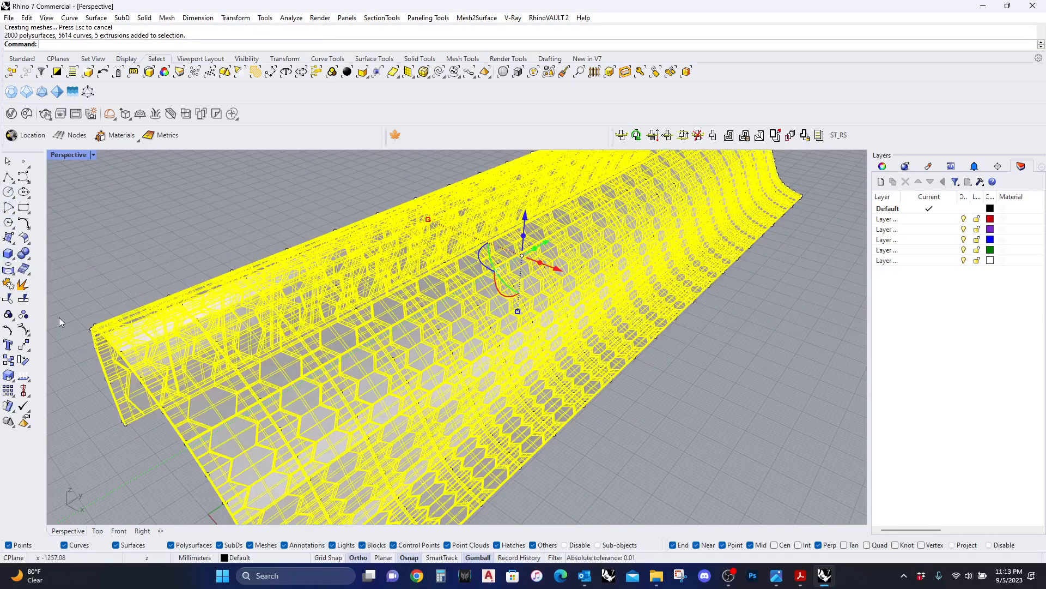
pyautogui.rightClick(24, 315)
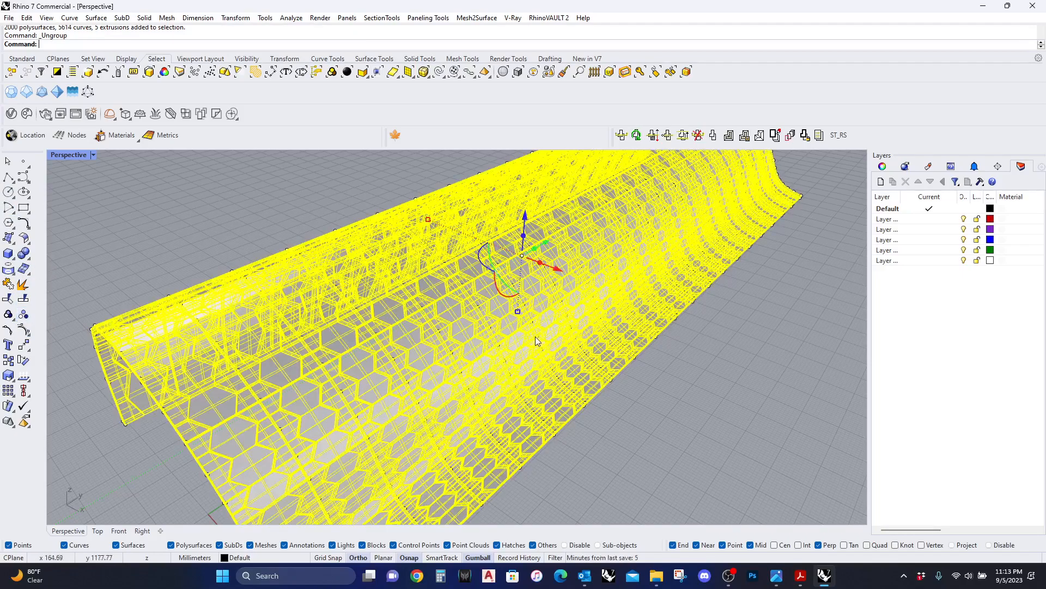
pyautogui.press('Escape')
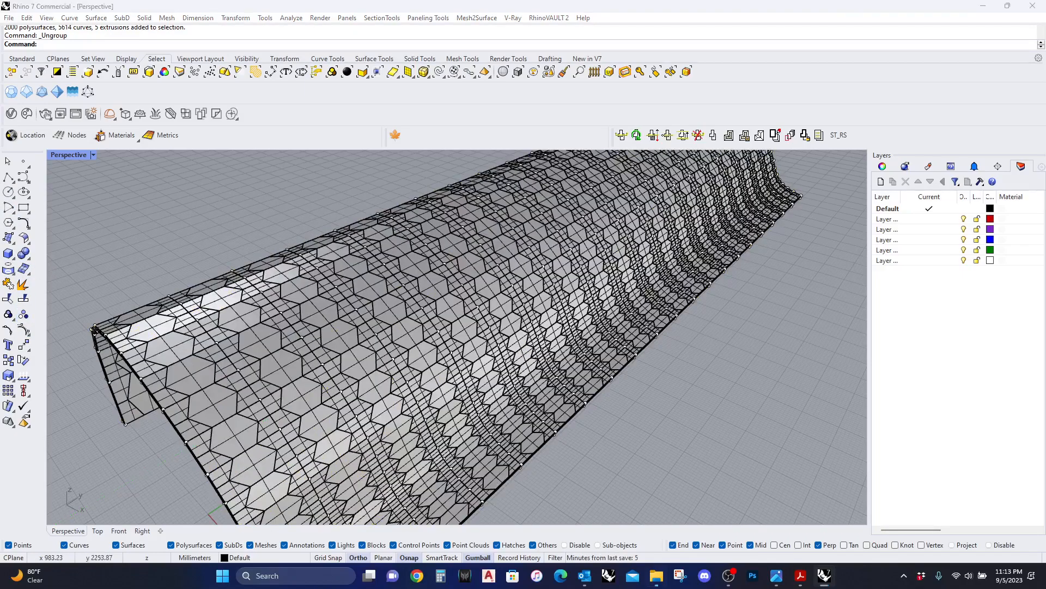
# Select all point objects and delete them from the panelled vault
pyautogui.click(438, 332)
pyautogui.press('Escape')
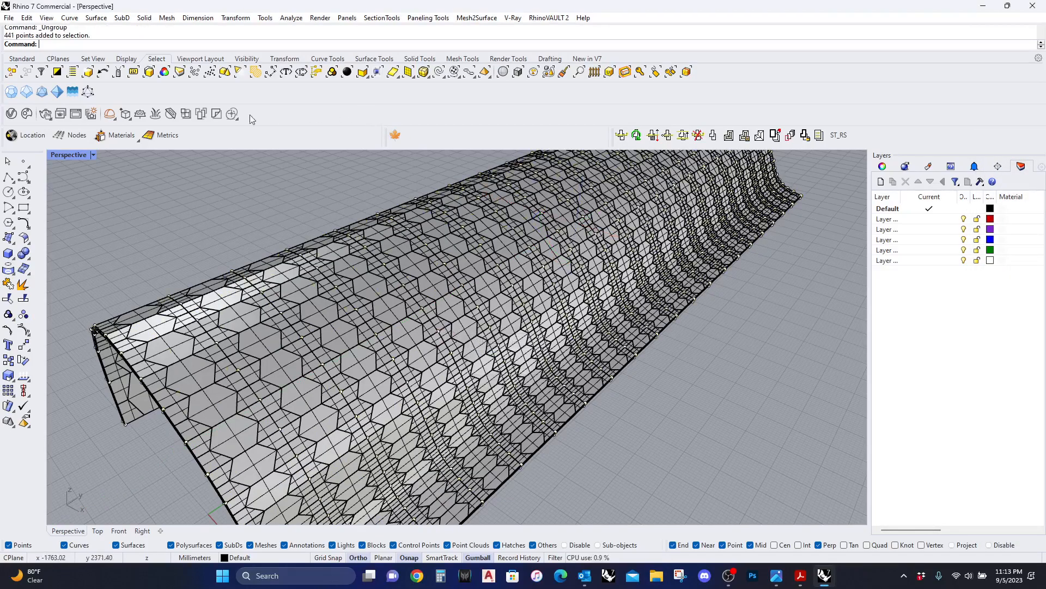
pyautogui.click(22, 60)
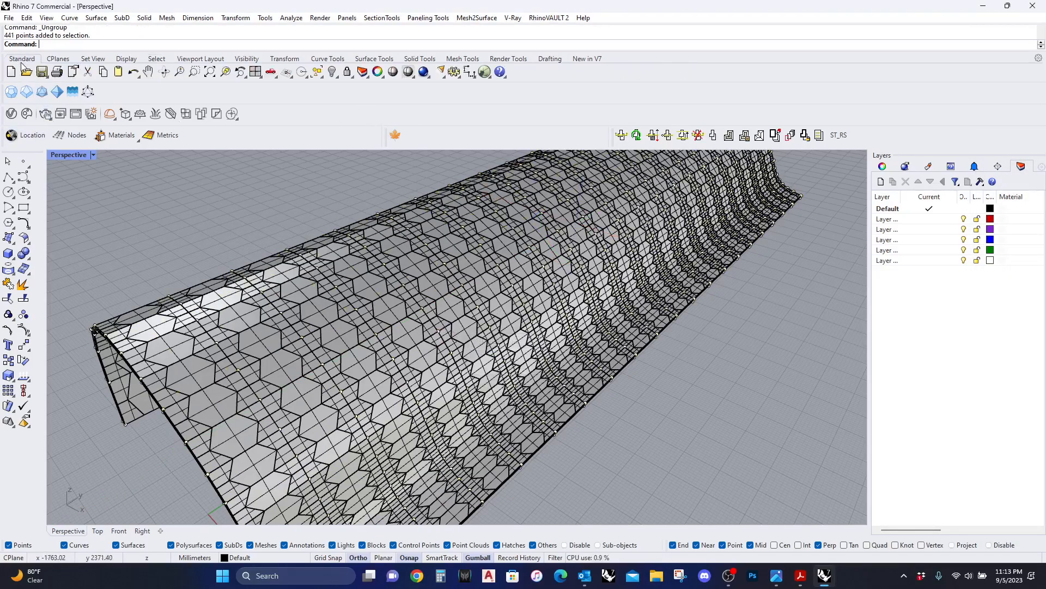
pyautogui.click(318, 73)
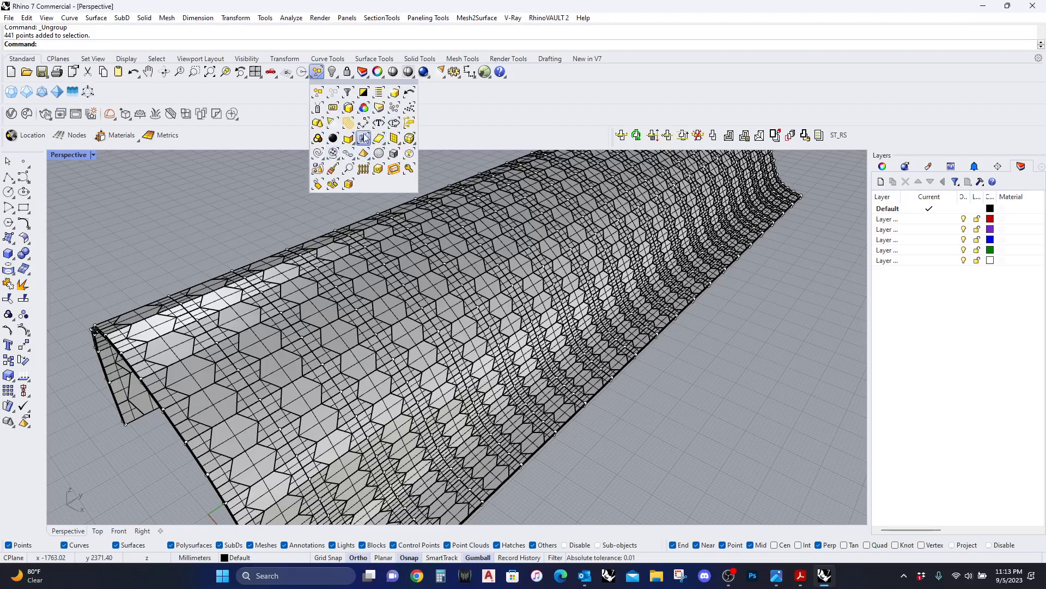
pyautogui.click(394, 108)
pyautogui.press('Delete')
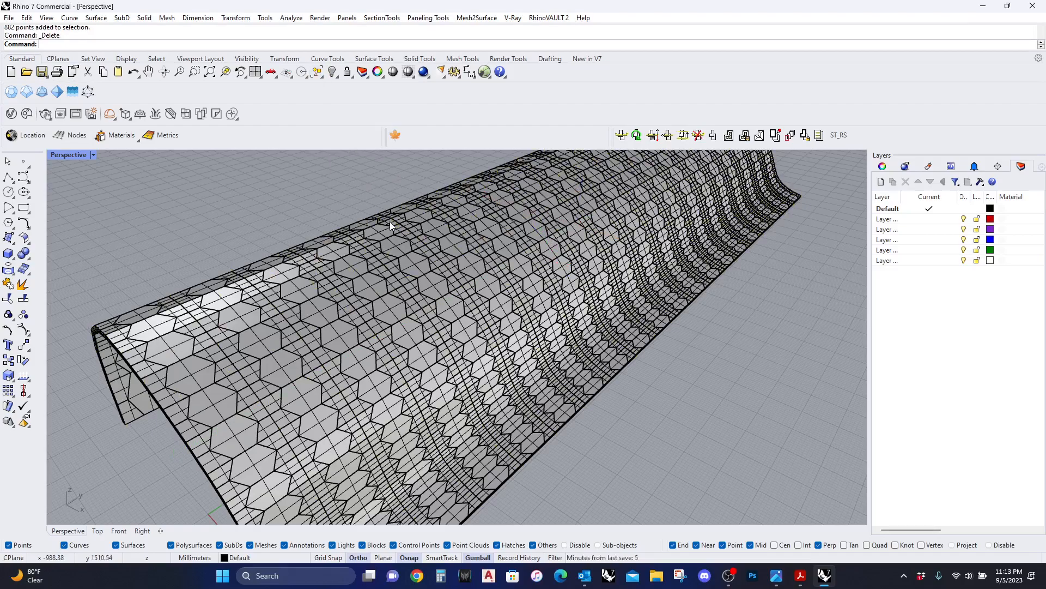
# Start selecting objects by brushing and set the brush width to 40
pyautogui.scroll(-4, 412, 333)
pyautogui.scroll(5, 412, 332)
pyautogui.click(387, 308)
pyautogui.moveTo(359, 289); pyautogui.dragTo(361, 275, button='right')
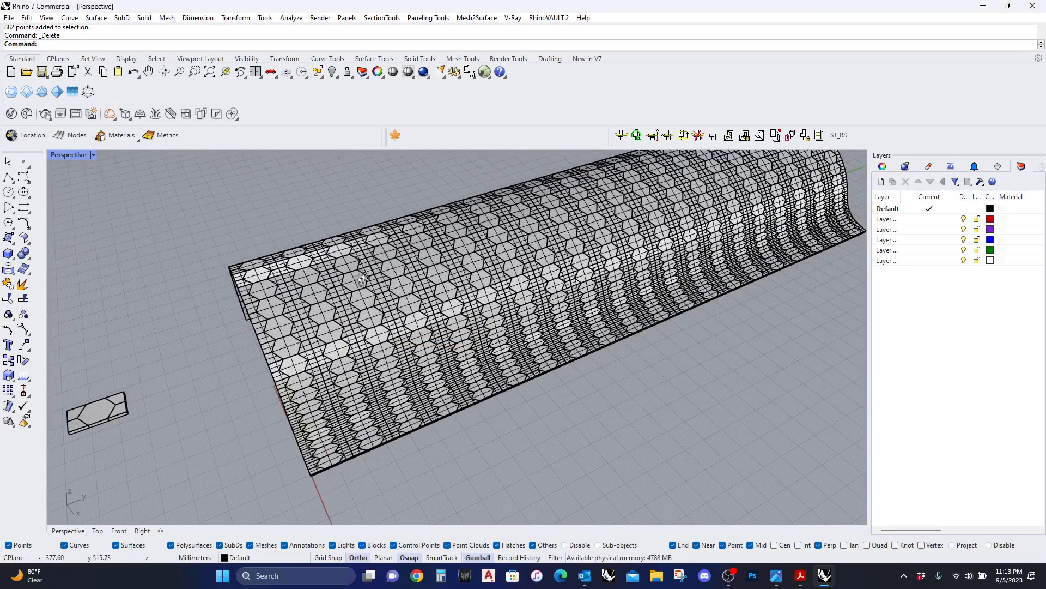
pyautogui.click(156, 59)
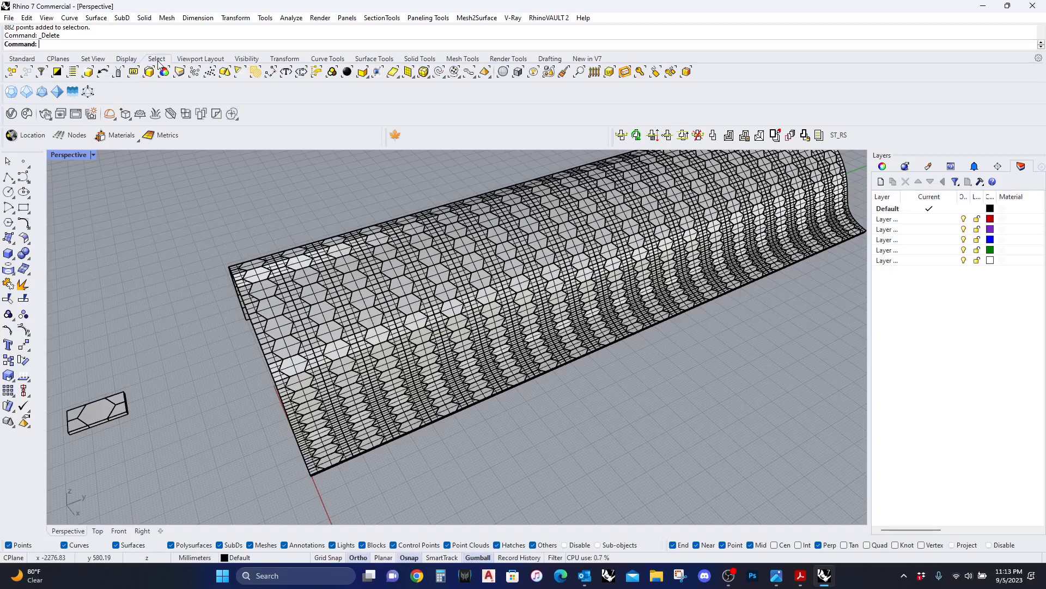
pyautogui.click(565, 77)
pyautogui.moveTo(284, 393); pyautogui.dragTo(343, 400, button='right')
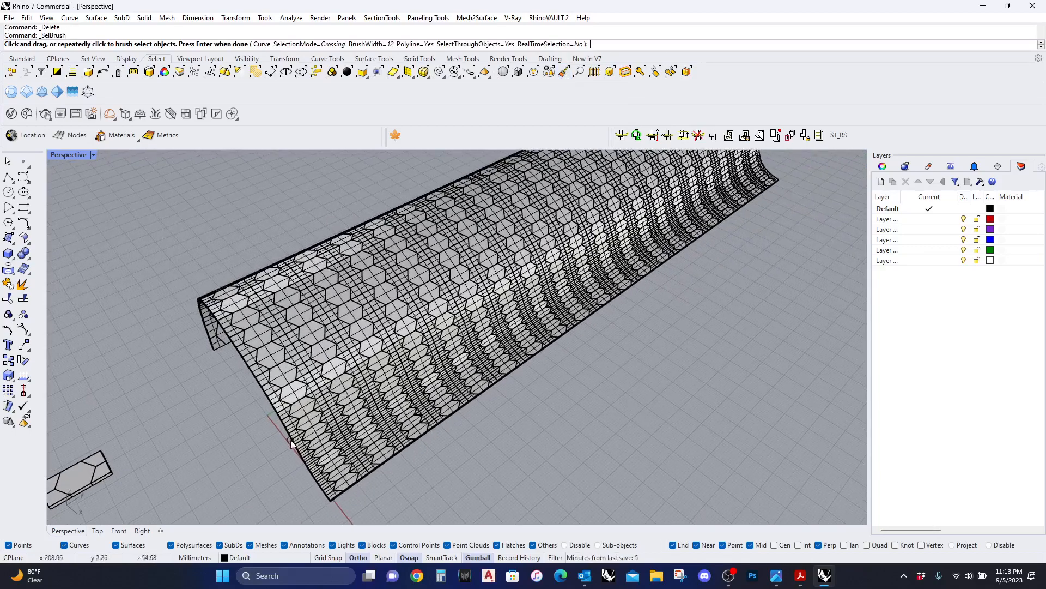
pyautogui.click(375, 45)
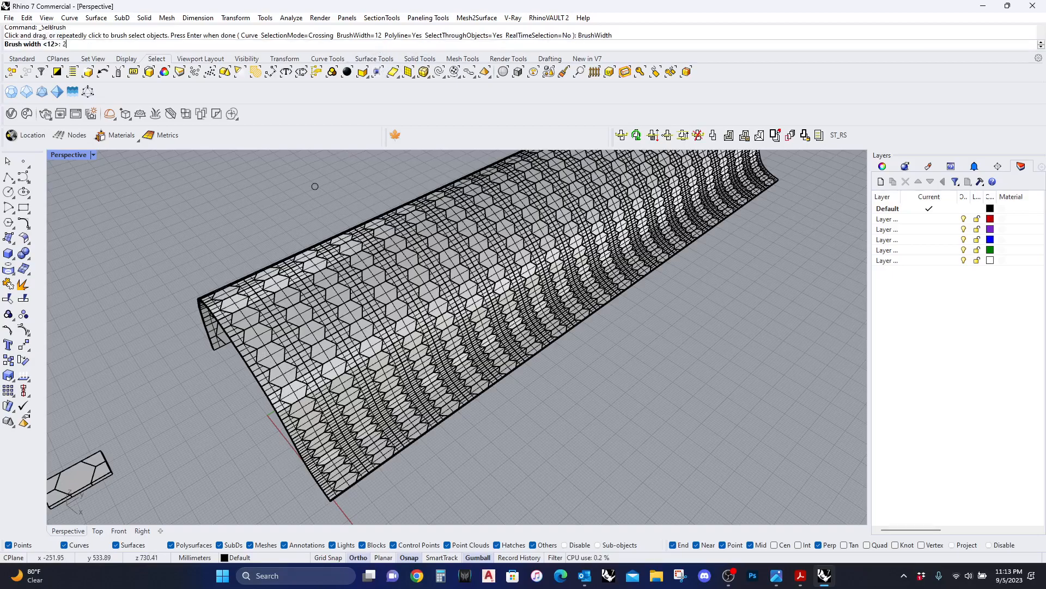
pyautogui.write('25')
pyautogui.press('Return')
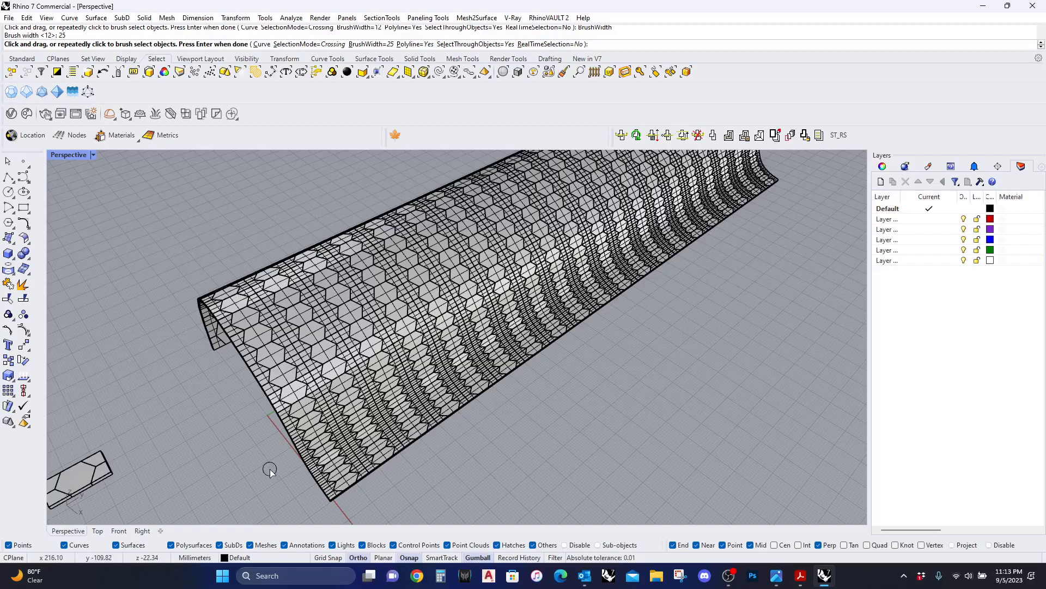
pyautogui.click(375, 45)
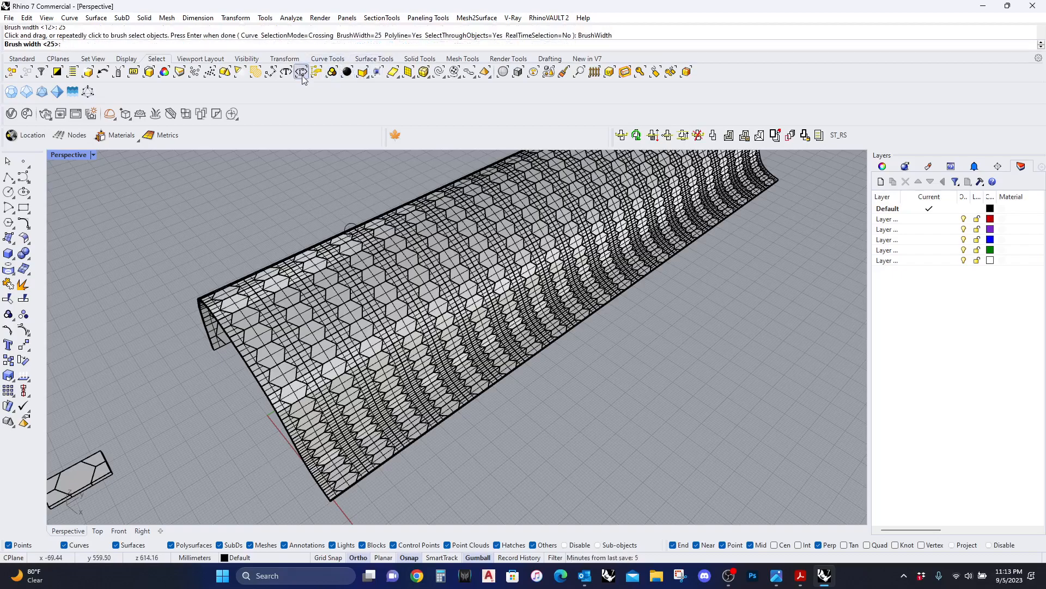
pyautogui.write('40')
pyautogui.press('Return')
# Brush-select a winding band of panels running the length of the vault, from its front corner to the far end
pyautogui.scroll(-6, 324, 350)
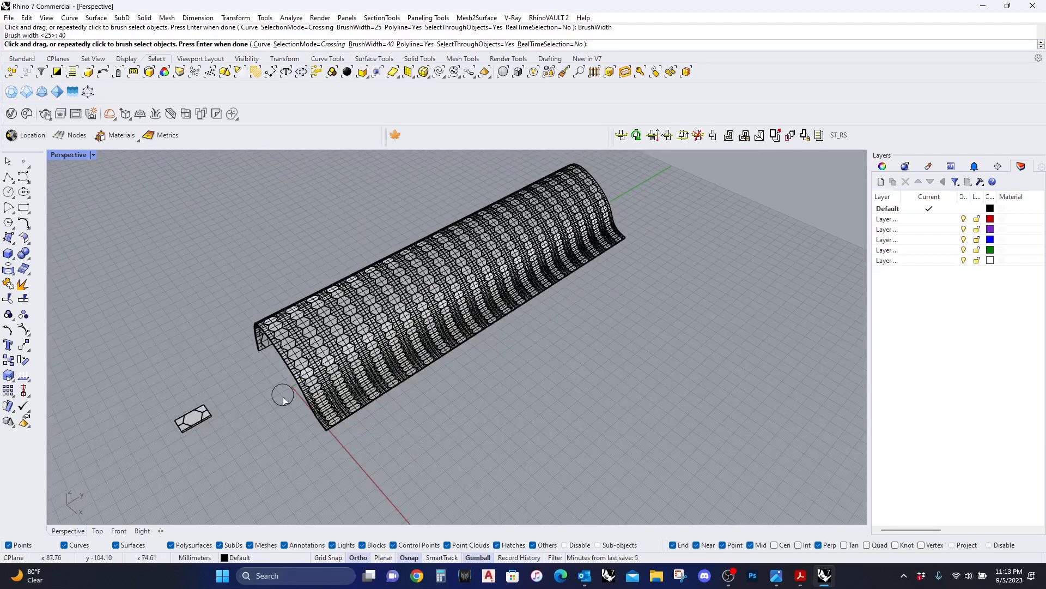
pyautogui.moveTo(283, 421)
pyautogui.mouseDown(button='right')
pyautogui.moveTo(299, 422)
pyautogui.moveTo(283, 443)
pyautogui.mouseUp(button='right')
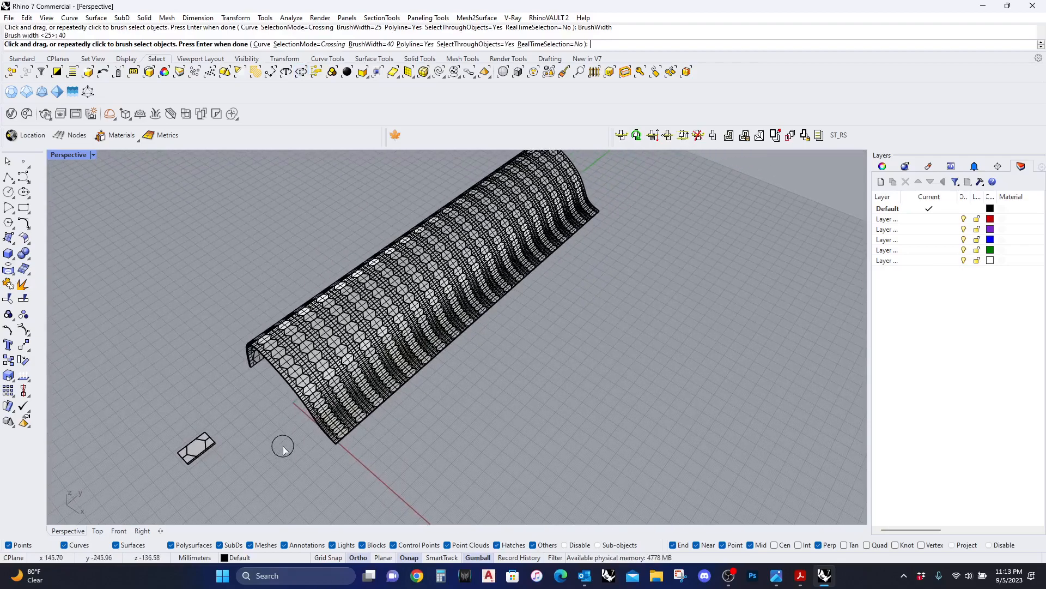
pyautogui.moveTo(276, 461)
pyautogui.mouseDown()
pyautogui.moveTo(325, 397)
pyautogui.moveTo(375, 295)
pyautogui.moveTo(415, 254)
pyautogui.moveTo(458, 254)
pyautogui.mouseUp()
pyautogui.moveTo(522, 247)
pyautogui.mouseDown()
pyautogui.moveTo(573, 179)
pyautogui.moveTo(645, 178)
pyautogui.mouseUp()
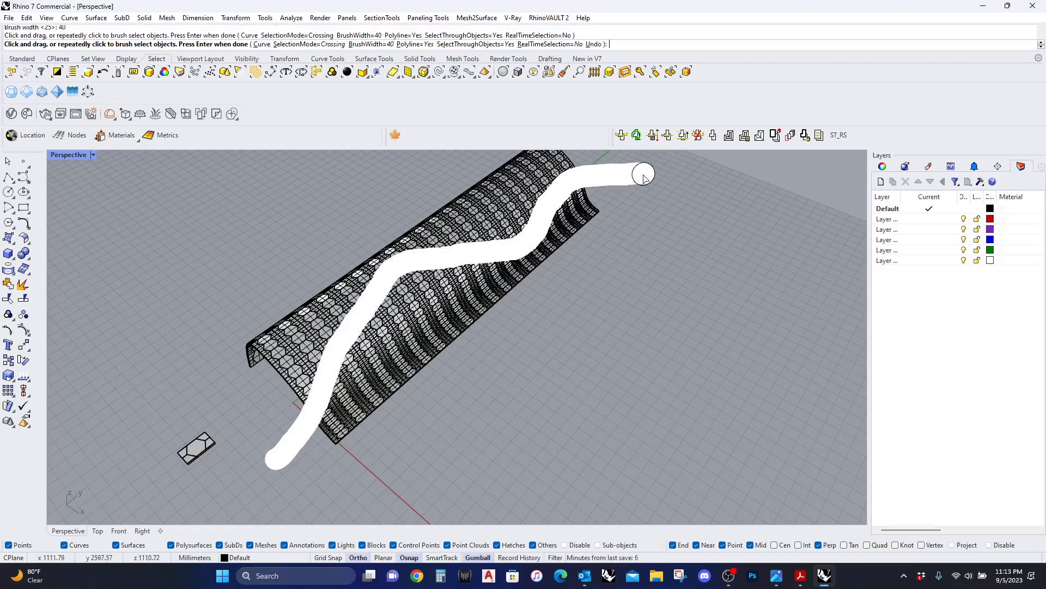
pyautogui.click(644, 175)
pyautogui.press('Return')
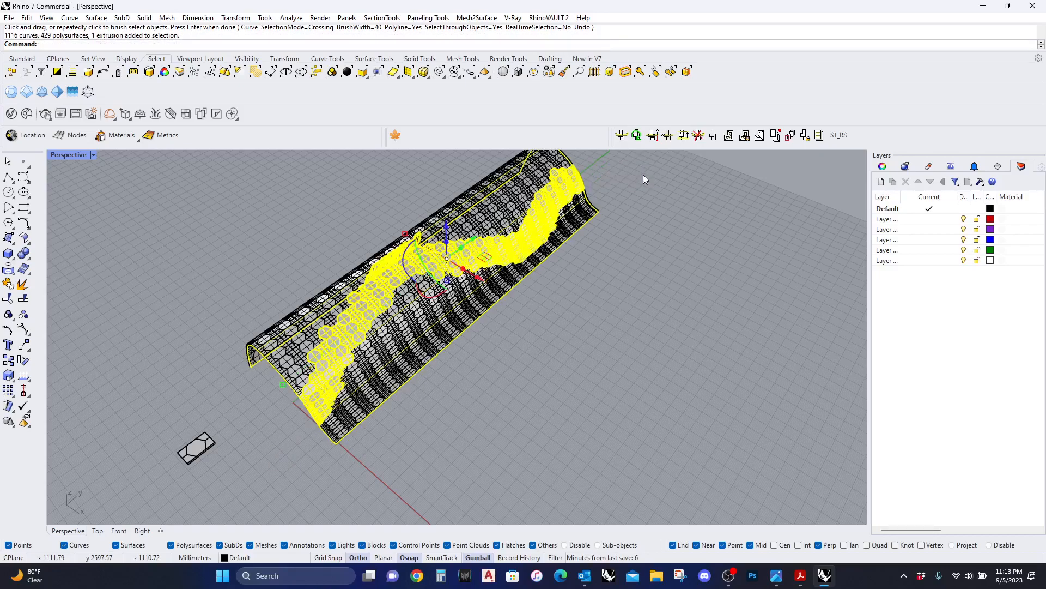
# Make Layer 01 current, move the selected panels onto it and clear the selection
pyautogui.click(948, 220)
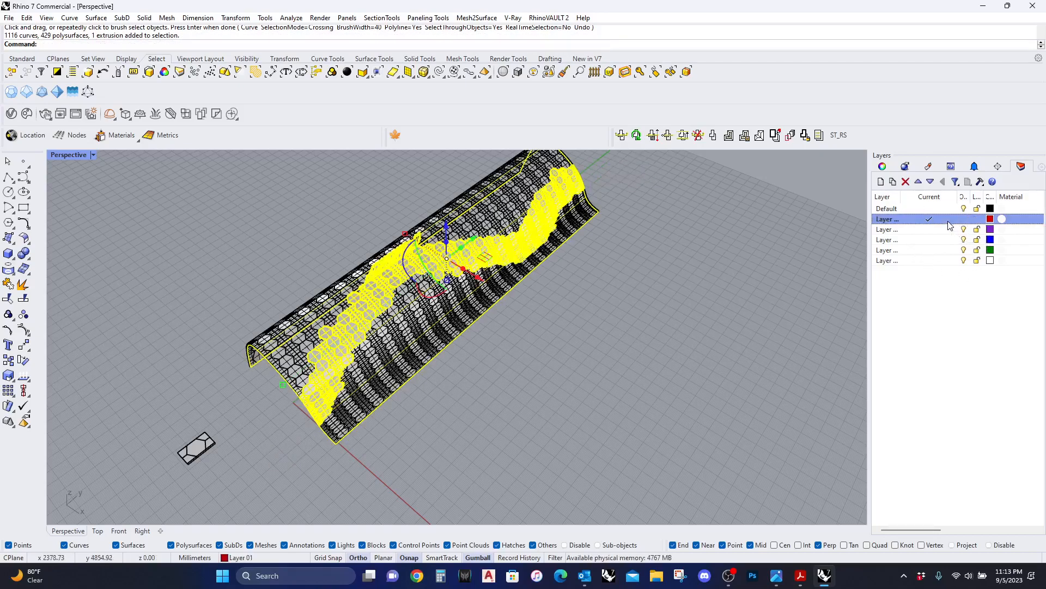
pyautogui.moveTo(898, 197); pyautogui.dragTo(920, 198)
pyautogui.rightClick(925, 222)
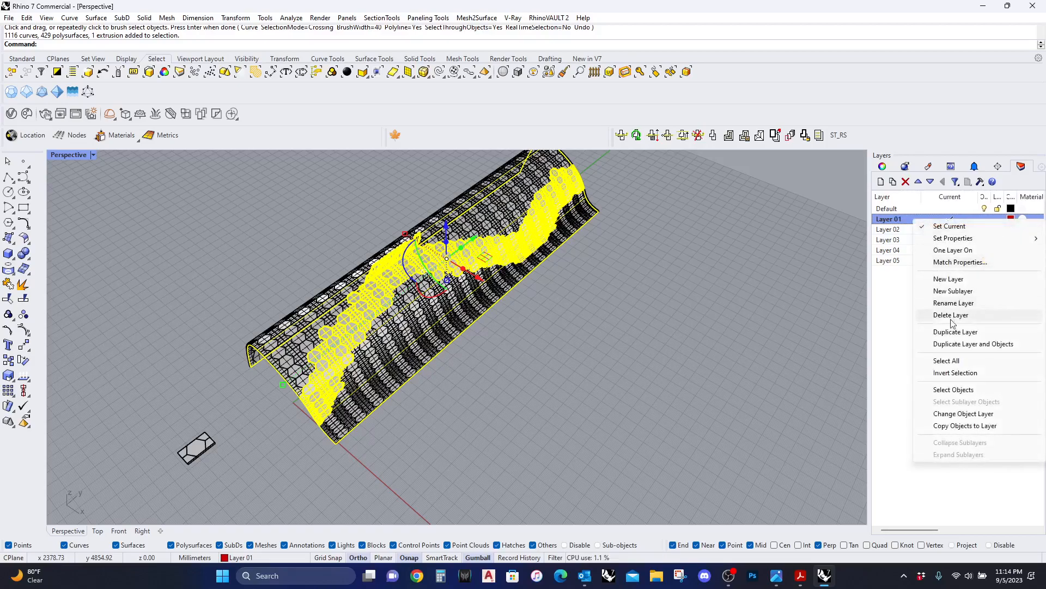
pyautogui.click(962, 414)
pyautogui.click(591, 406)
# Brush-select a zigzag band of panels along the opposite side of the vault with a brush width of 25
pyautogui.moveTo(589, 400); pyautogui.dragTo(431, 339, button='right')
pyautogui.moveTo(458, 217); pyautogui.dragTo(544, 49, button='right')
pyautogui.click(564, 74)
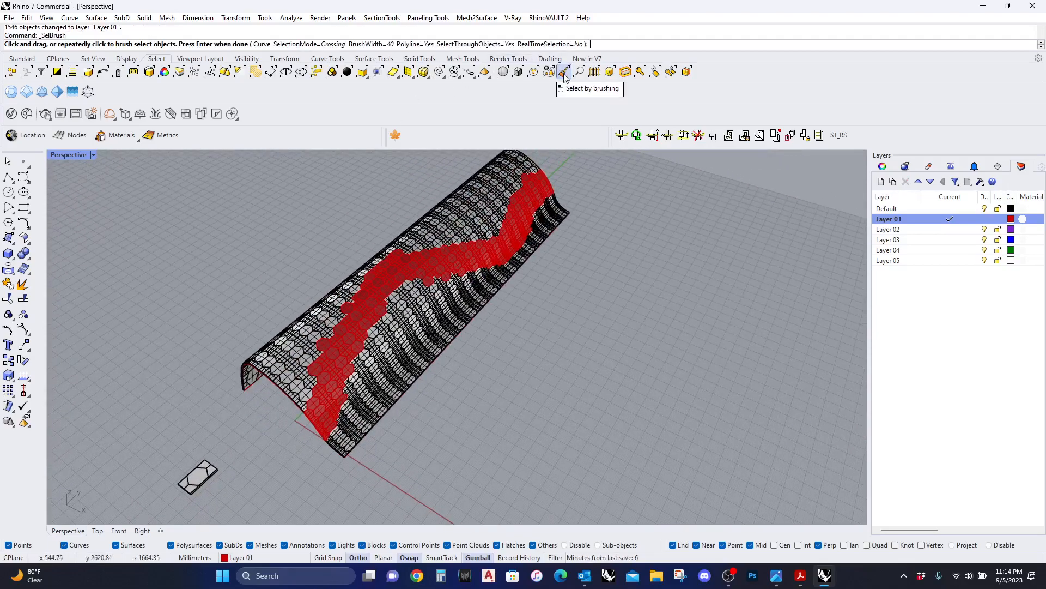
pyautogui.click(367, 44)
pyautogui.write('25')
pyautogui.press('Return')
pyautogui.moveTo(309, 274)
pyautogui.mouseDown(button='right')
pyautogui.moveTo(346, 300)
pyautogui.moveTo(302, 266)
pyautogui.mouseUp(button='right')
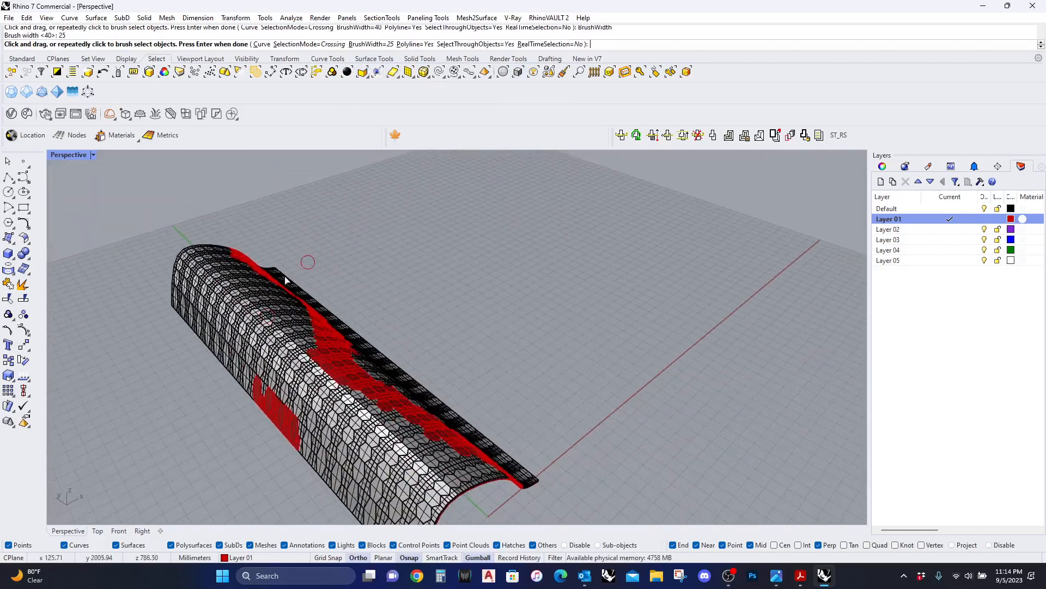
pyautogui.moveTo(146, 335)
pyautogui.mouseDown()
pyautogui.moveTo(240, 309)
pyautogui.moveTo(237, 381)
pyautogui.moveTo(273, 425)
pyautogui.moveTo(352, 407)
pyautogui.moveTo(308, 505)
pyautogui.mouseUp()
pyautogui.press('Return')
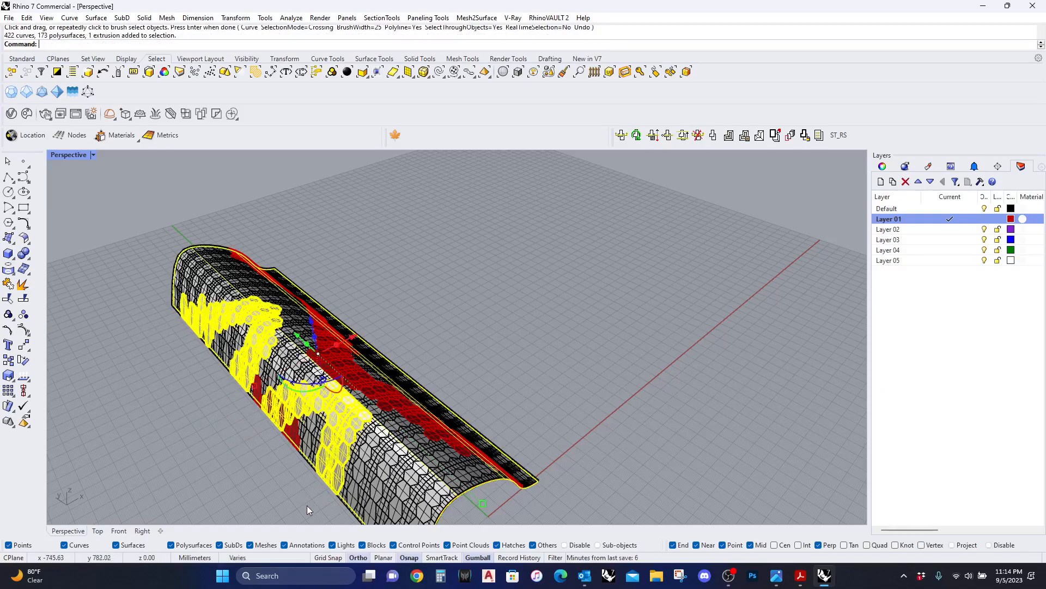
# Make Layer 03 current, move the brushed zigzag panels onto it and clear the selection
pyautogui.click(967, 240)
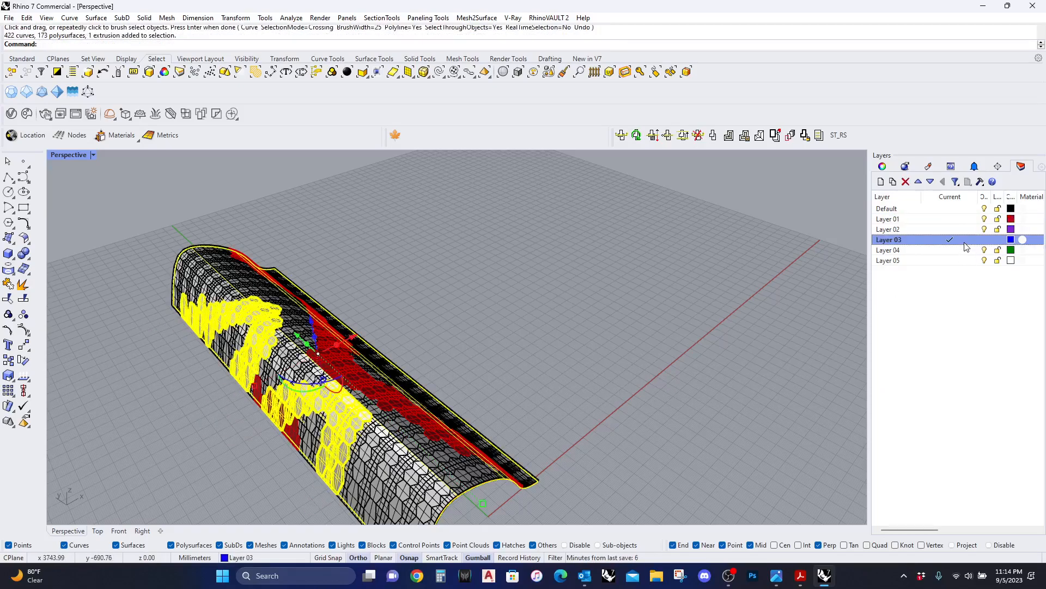
pyautogui.rightClick(966, 241)
pyautogui.click(963, 436)
pyautogui.click(507, 290)
# Brush-select an S-shaped band of panels crossing back and forth over the vault between its long edges
pyautogui.moveTo(507, 290); pyautogui.dragTo(500, 97, button='right')
pyautogui.moveTo(635, 163); pyautogui.dragTo(367, 241, button='right')
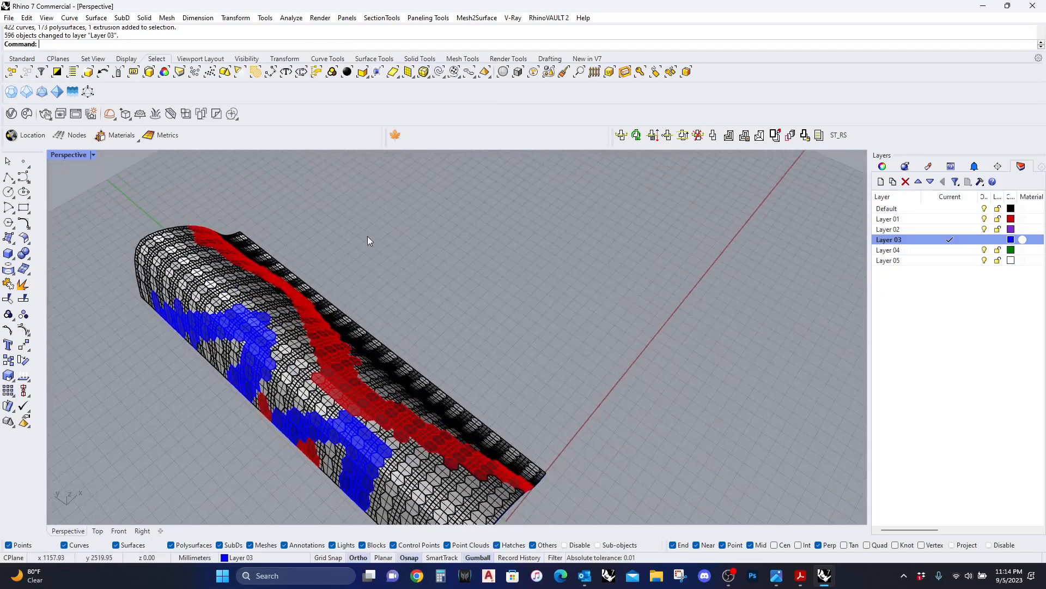
pyautogui.scroll(-2, 457, 188)
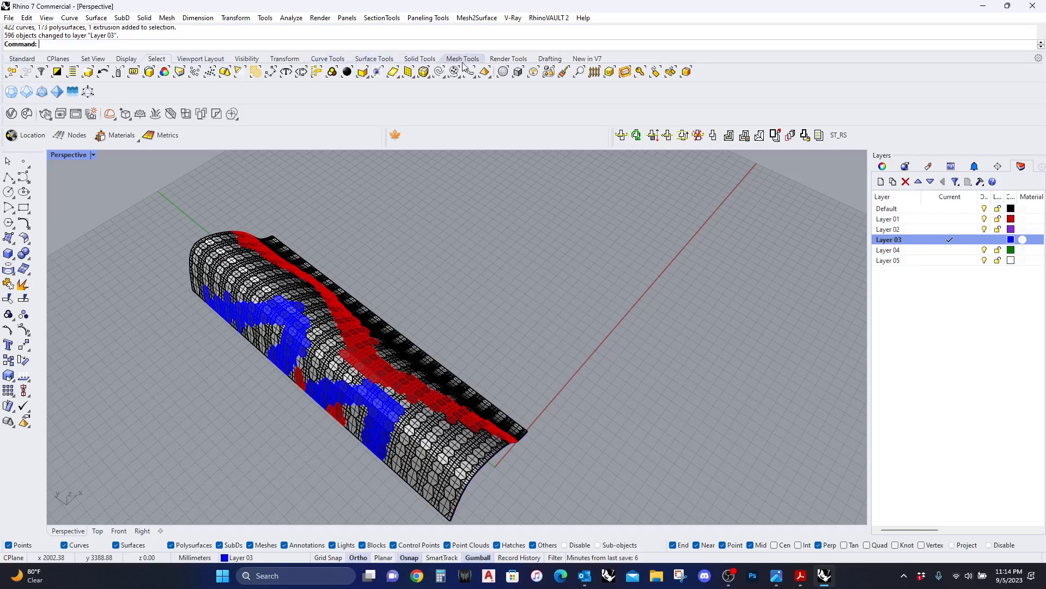
pyautogui.click(563, 72)
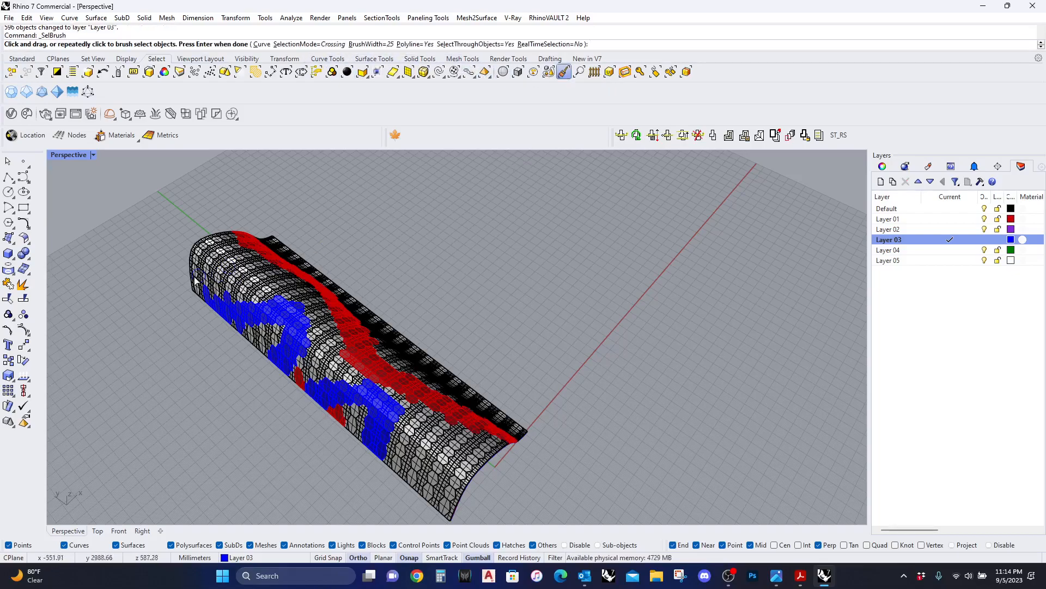
pyautogui.moveTo(78, 301)
pyautogui.mouseDown()
pyautogui.moveTo(305, 256)
pyautogui.moveTo(382, 292)
pyautogui.moveTo(284, 442)
pyautogui.moveTo(682, 415)
pyautogui.mouseUp()
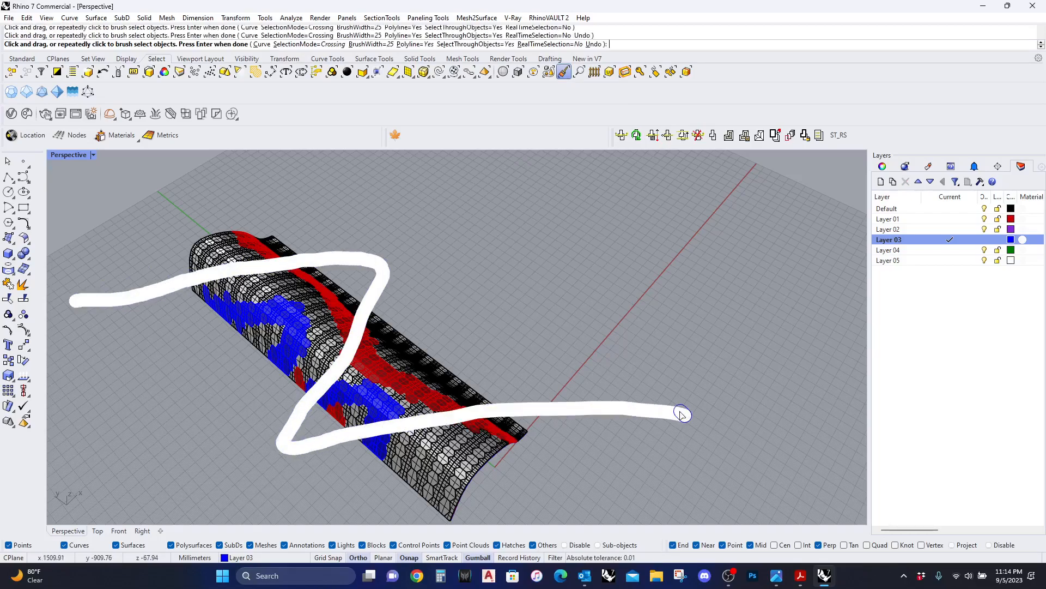
pyautogui.press('Return')
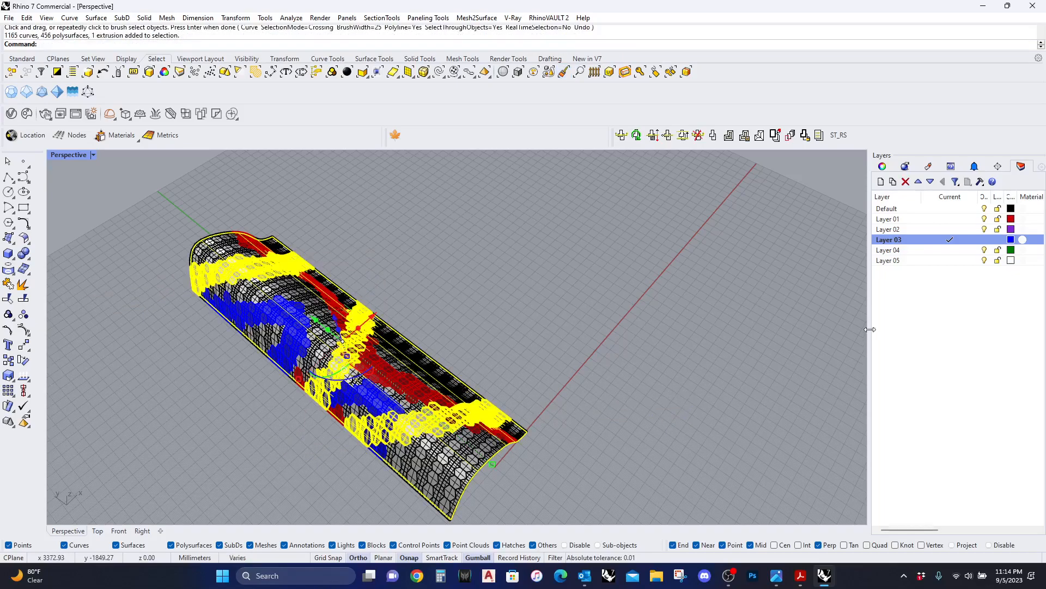
# Make Layer 04 current, move the selected S-shaped band onto it and clear the selection
pyautogui.click(955, 250)
pyautogui.rightClick(919, 252)
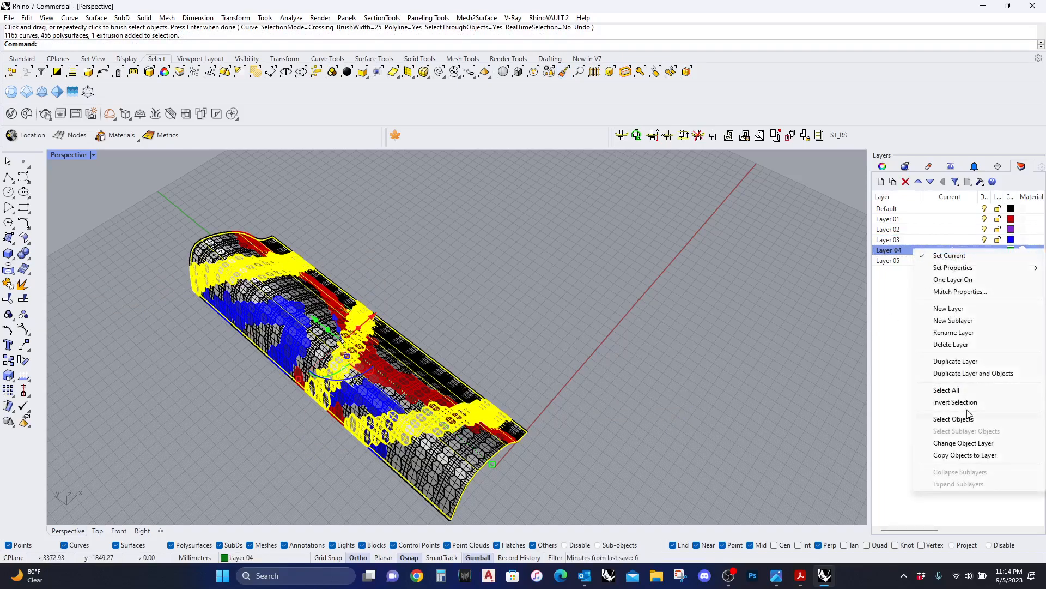
pyautogui.click(960, 443)
pyautogui.click(532, 326)
# Brush-select another curving band of panels from the vault's far end to its front end, crossing the coloured bands
pyautogui.moveTo(605, 398); pyautogui.dragTo(545, 403, button='right')
pyautogui.scroll(3, 470, 273)
pyautogui.scroll(-5, 545, 283)
pyautogui.scroll(6, 505, 425)
pyautogui.scroll(-4, 556, 420)
pyautogui.scroll(4, 461, 286)
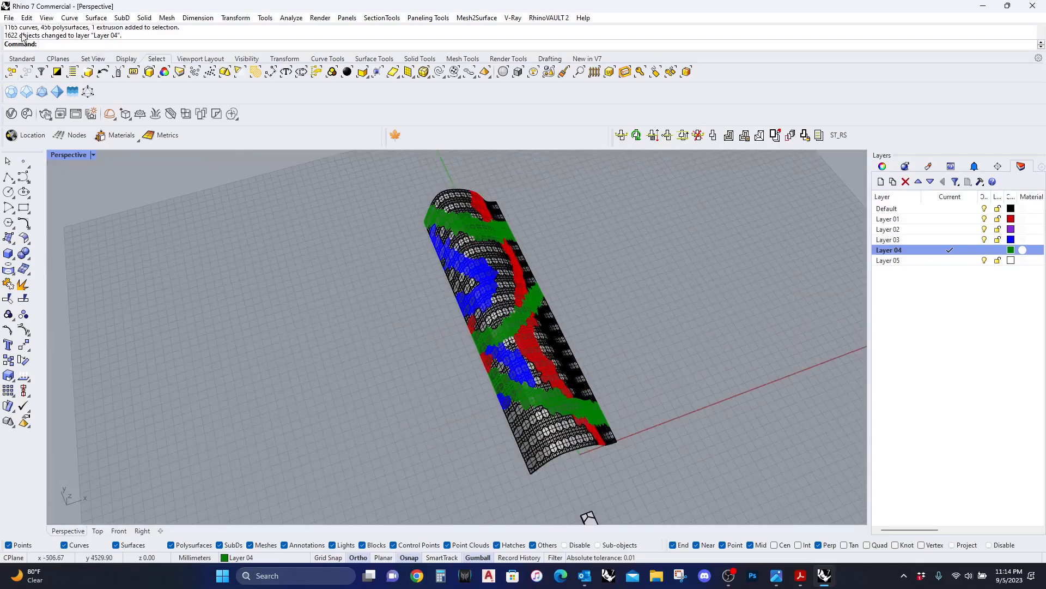
pyautogui.click(564, 72)
pyautogui.moveTo(543, 236); pyautogui.dragTo(551, 214, button='right')
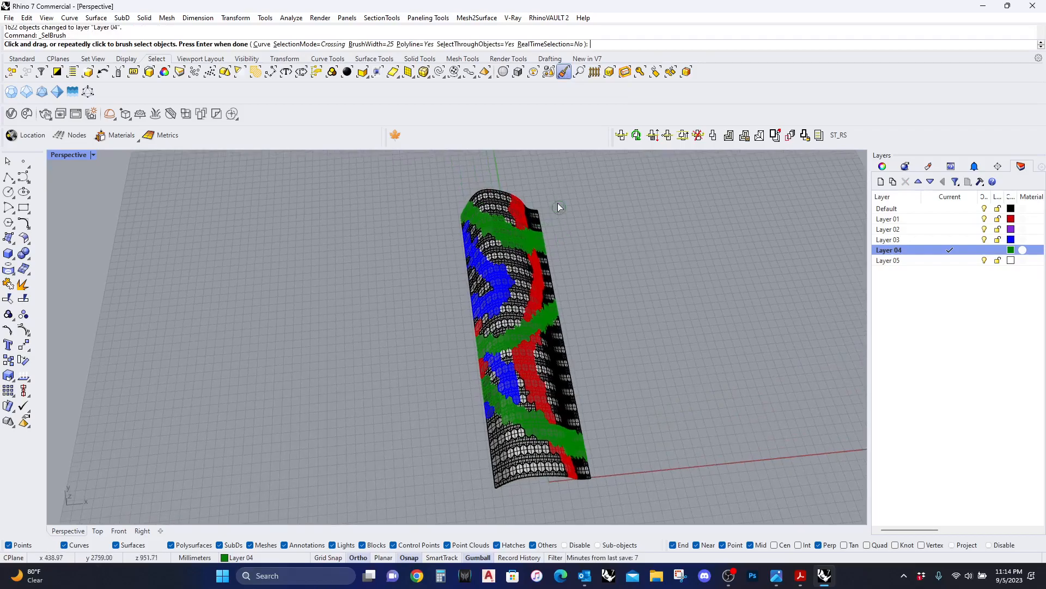
pyautogui.moveTo(550, 213)
pyautogui.mouseDown()
pyautogui.moveTo(498, 367)
pyautogui.moveTo(556, 483)
pyautogui.moveTo(520, 515)
pyautogui.mouseUp()
pyautogui.press('Return')
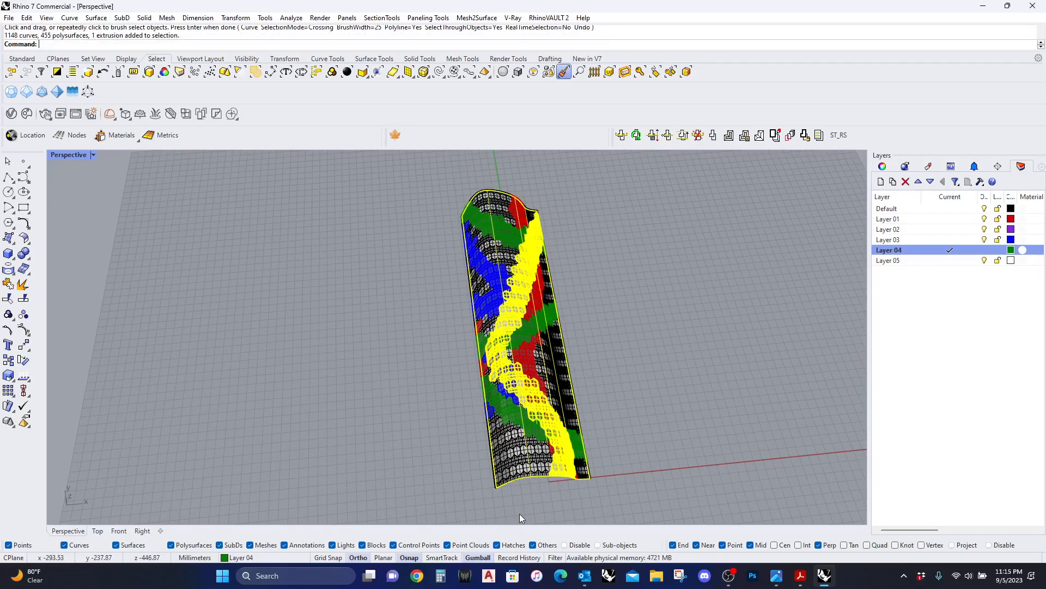
# Make Layer 02 current and move the newly brushed band of panels onto it
pyautogui.click(973, 233)
pyautogui.rightClick(970, 233)
pyautogui.click(925, 427)
pyautogui.moveTo(620, 341); pyautogui.dragTo(512, 372, button='right')
pyautogui.scroll(4, 513, 314)
pyautogui.scroll(-4, 512, 317)
pyautogui.moveTo(518, 321); pyautogui.dragTo(432, 350, button='right')
pyautogui.scroll(-5, 489, 401)
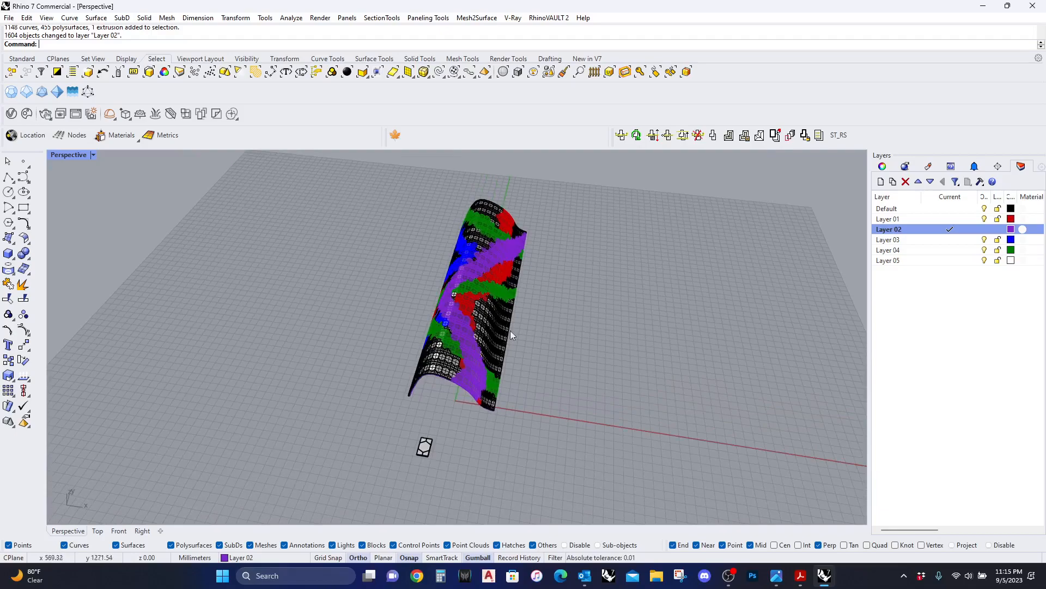
pyautogui.click(8, 253)
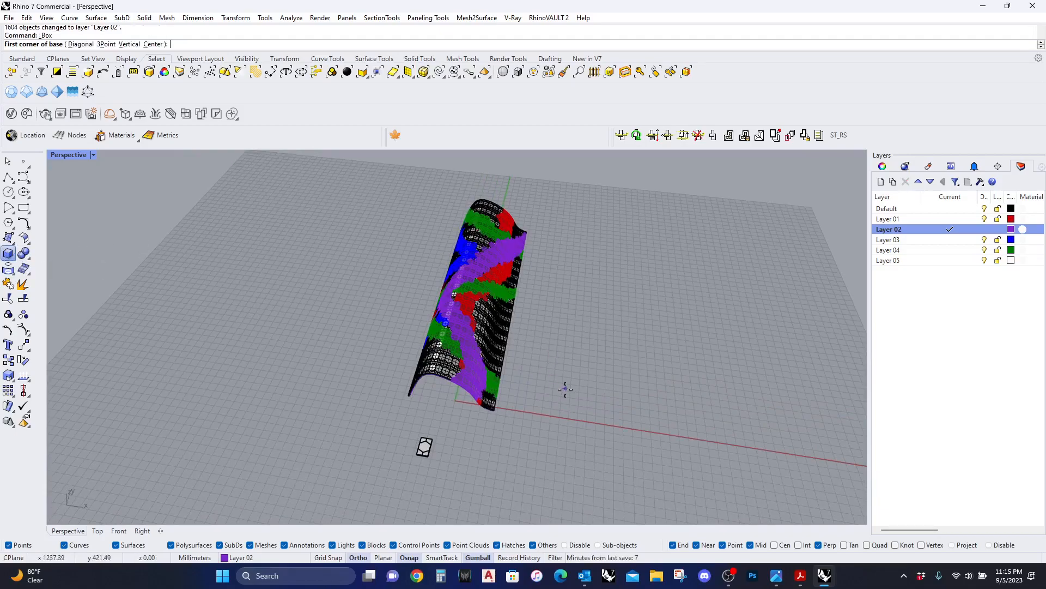
pyautogui.scroll(3, 565, 389)
pyautogui.click(540, 381)
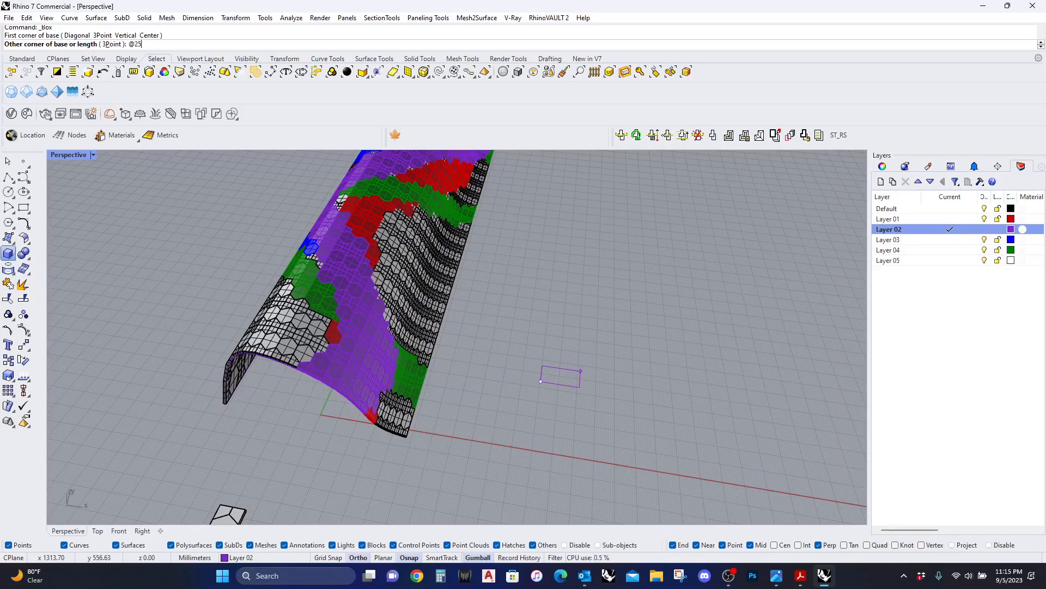
pyautogui.write('@25,25')
pyautogui.press('Return')
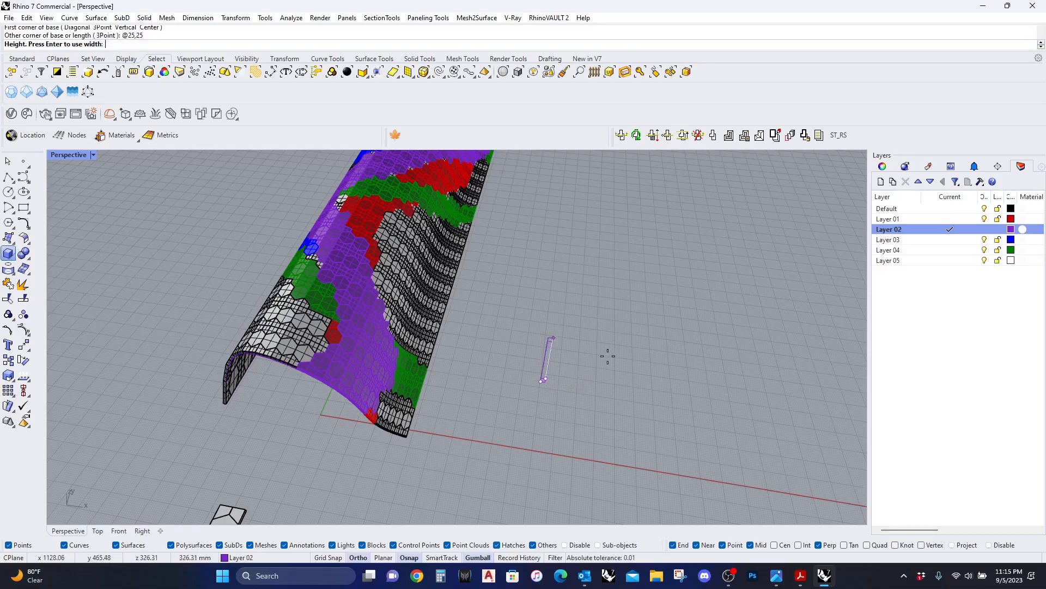
pyautogui.scroll(3, 604, 356)
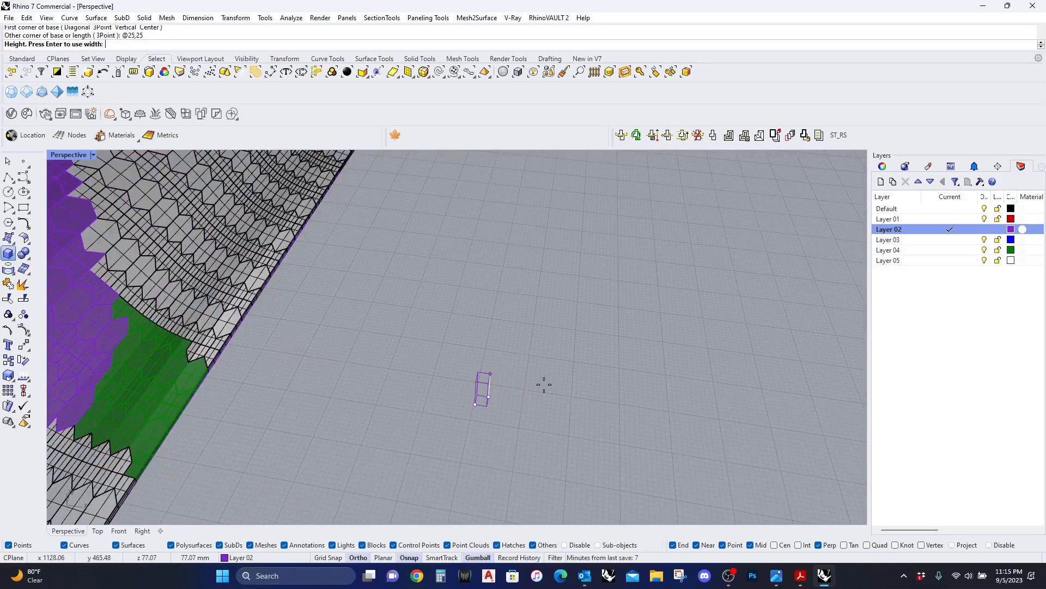
pyautogui.press('Escape')
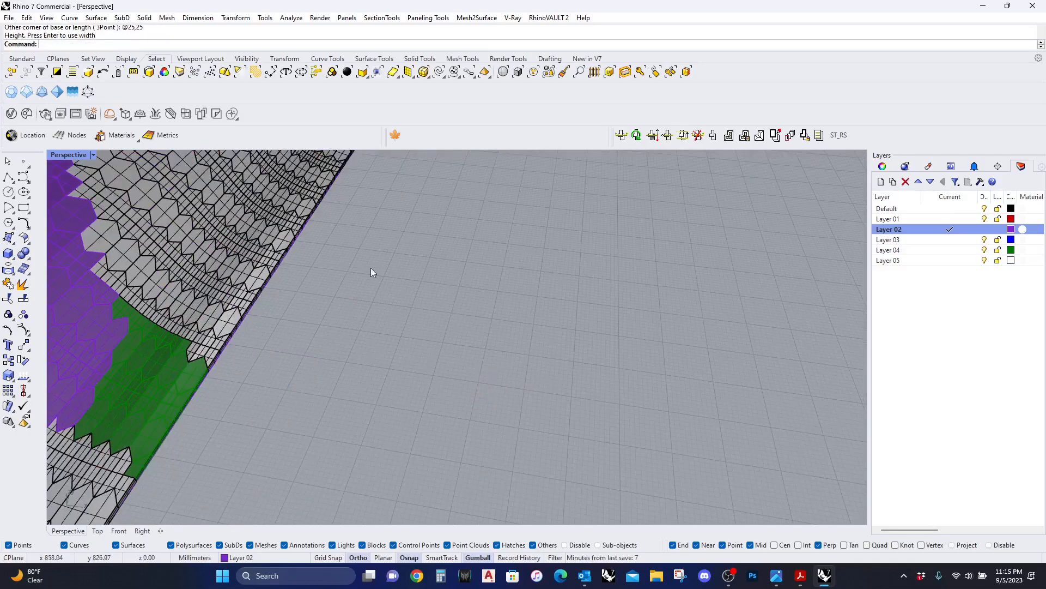
# Create a box on the ground beside the vault with a 100 by 100 mm base and a height of 100 mm
pyautogui.click(8, 253)
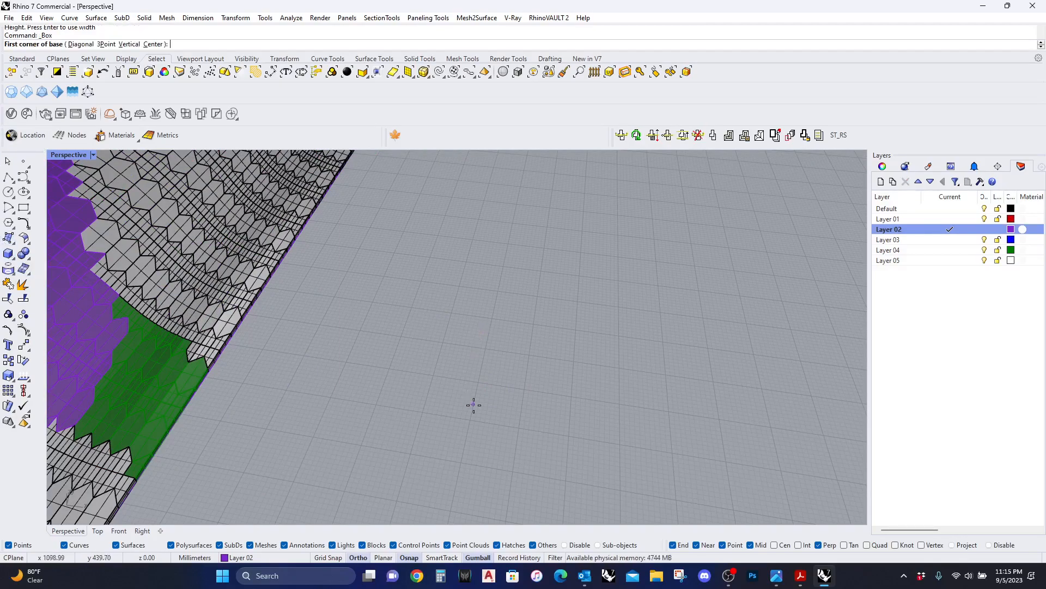
pyautogui.click(436, 436)
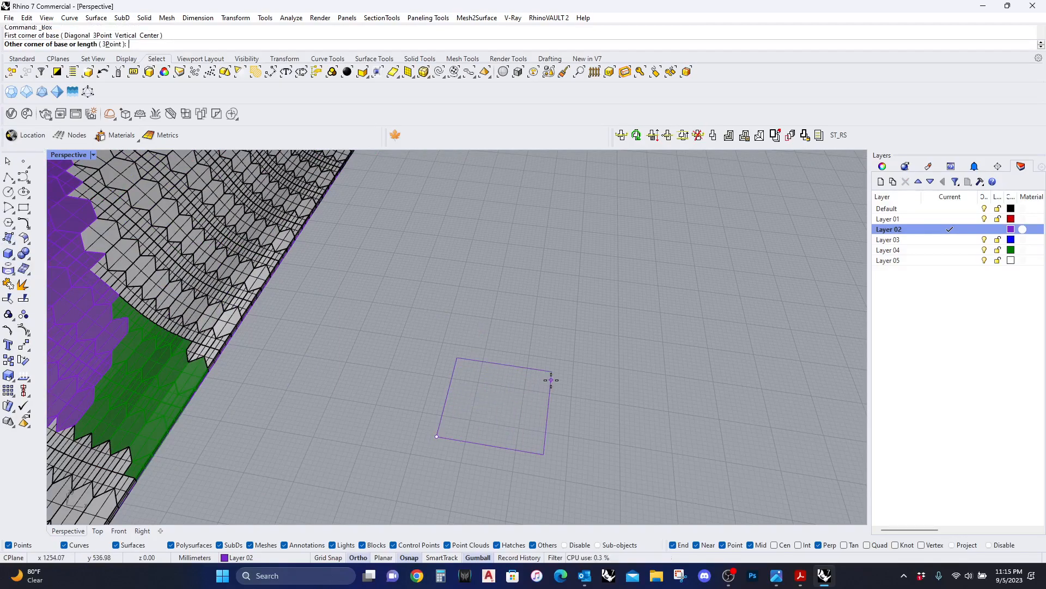
pyautogui.write('@100,1')
pyautogui.write('00')
pyautogui.press('Return')
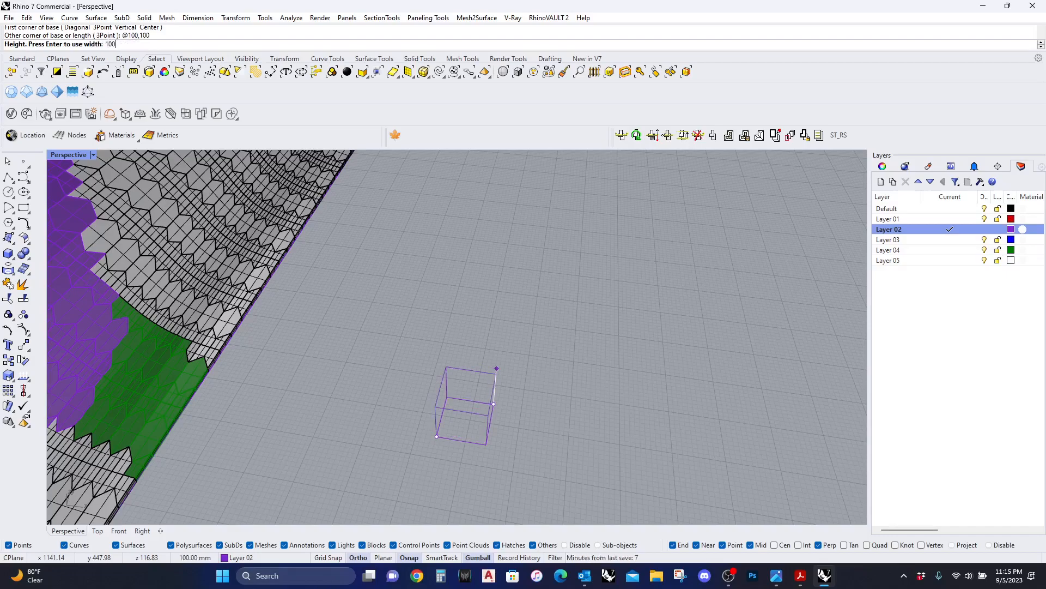
pyautogui.press('Return')
# Move the box farther from the vault along X, then make the Default layer current and put the box on it
pyautogui.scroll(-5, 458, 366)
pyautogui.moveTo(343, 287); pyautogui.dragTo(344, 288)
pyautogui.moveTo(436, 334); pyautogui.dragTo(536, 319)
pyautogui.click(957, 209)
pyautogui.rightClick(956, 209)
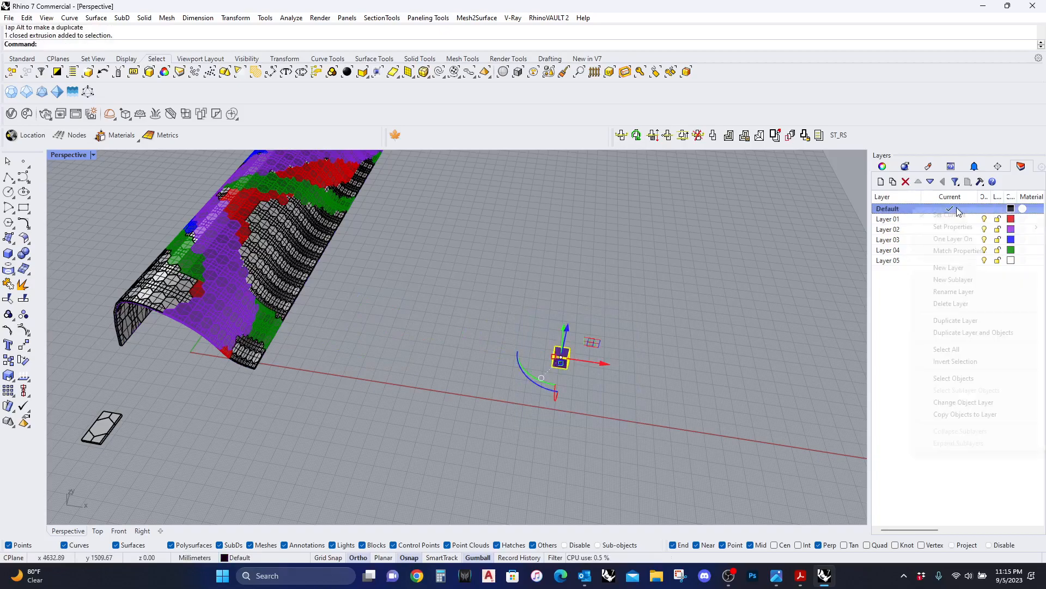
pyautogui.click(963, 402)
# Array the box into a 24 by 24 by 24 block with 100 mm spacing in X, Y and Z
pyautogui.moveTo(659, 327); pyautogui.dragTo(627, 356, button='right')
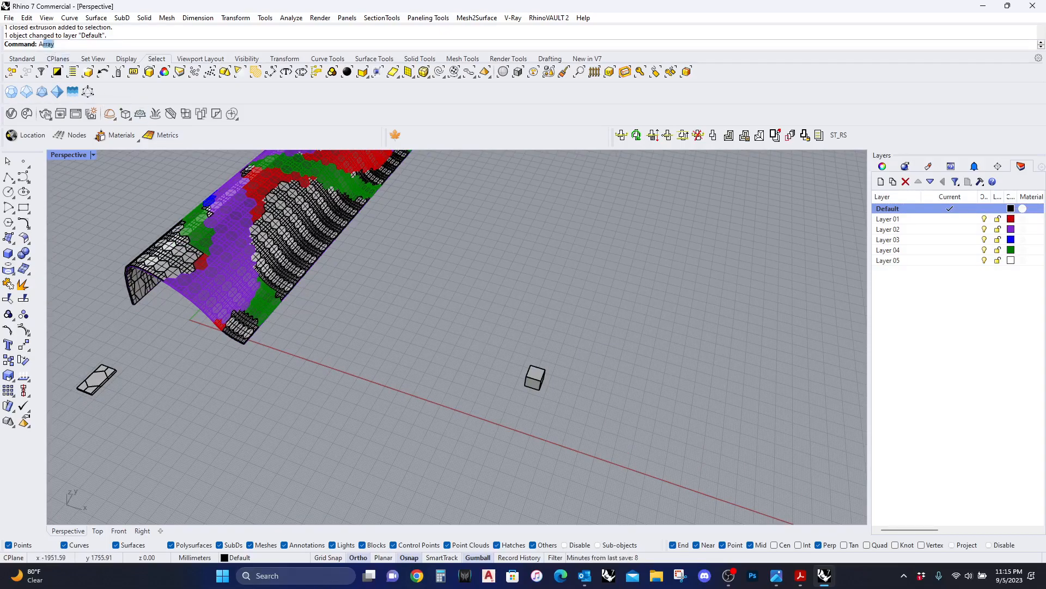
pyautogui.press('Return')
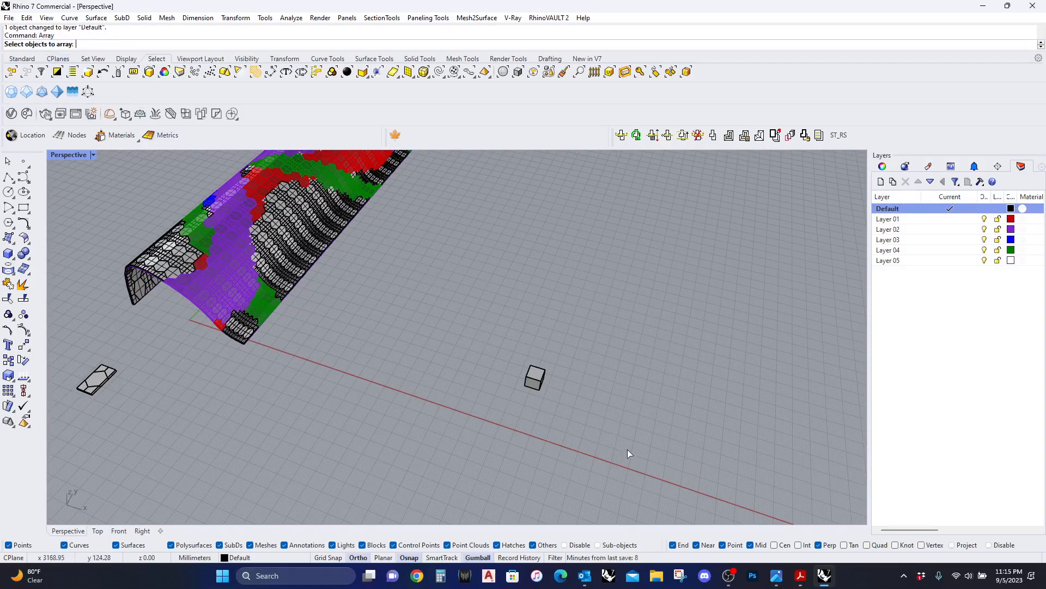
pyautogui.moveTo(469, 345); pyautogui.dragTo(468, 345)
pyautogui.press('Return')
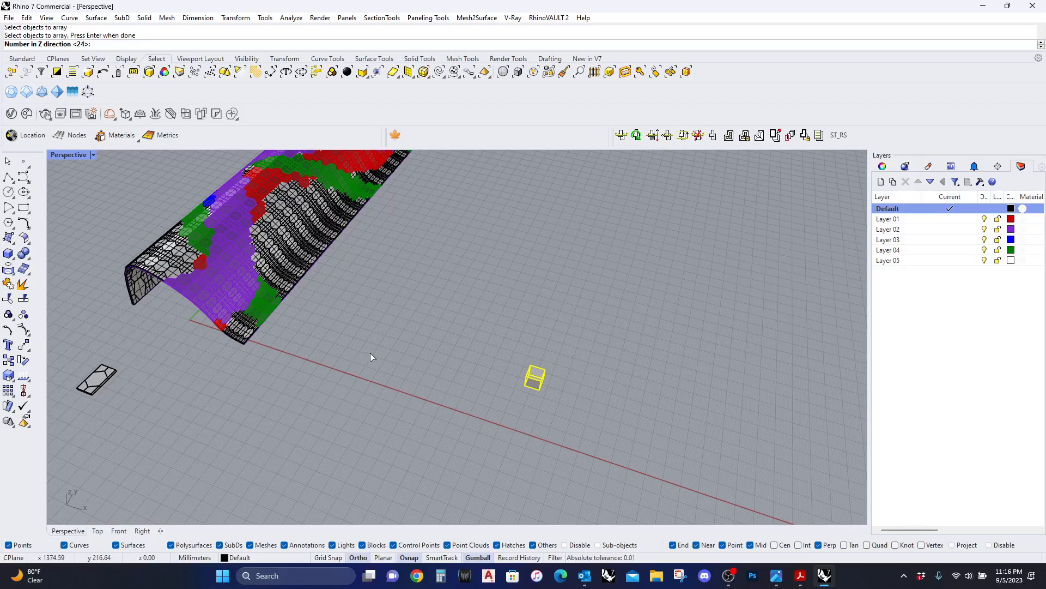
pyautogui.press('Return')
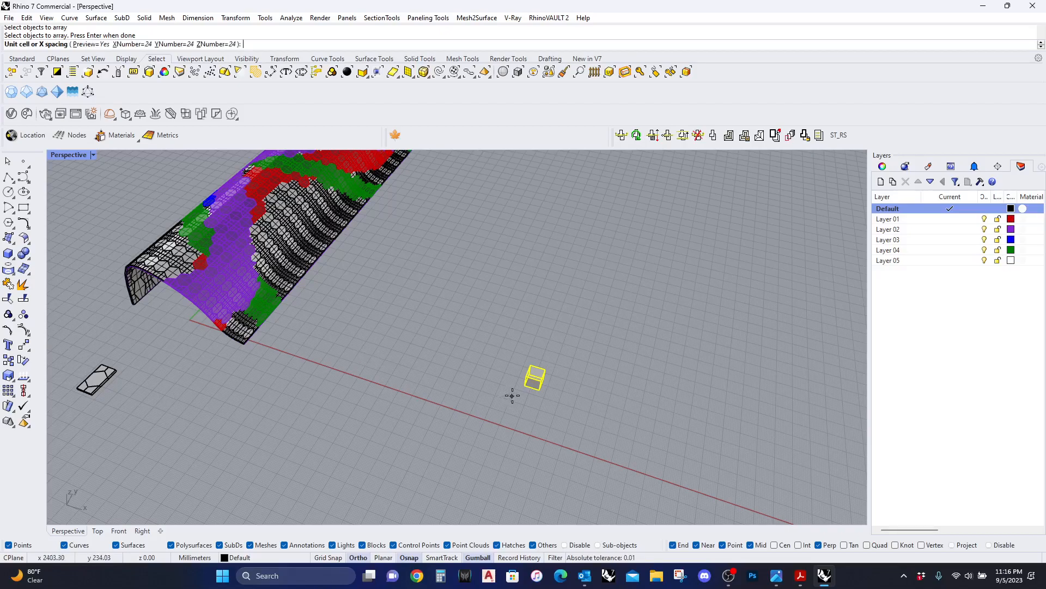
pyautogui.scroll(3, 520, 390)
pyautogui.click(532, 380)
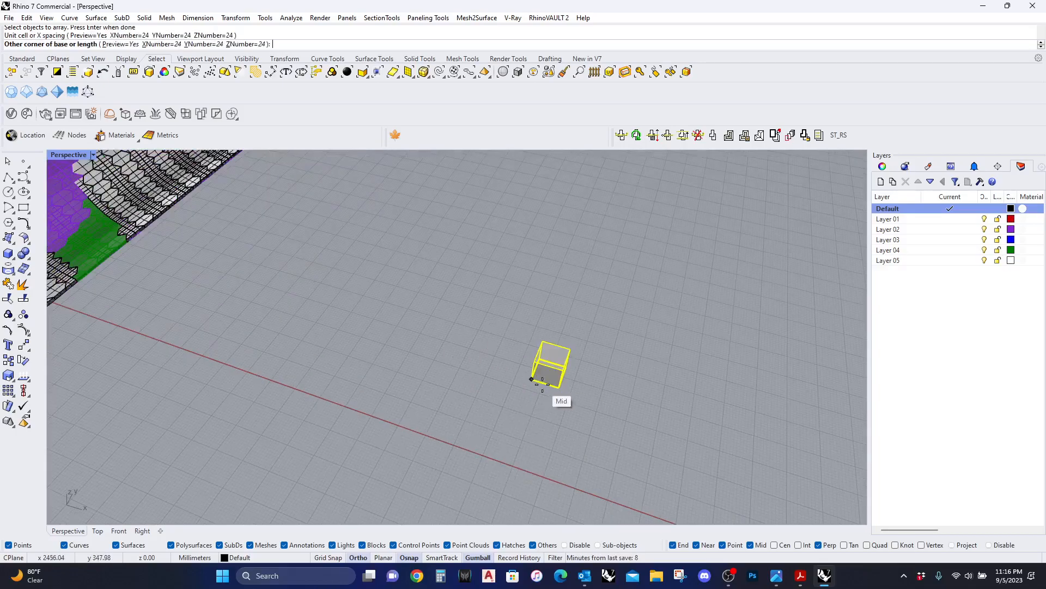
pyautogui.scroll(3, 537, 376)
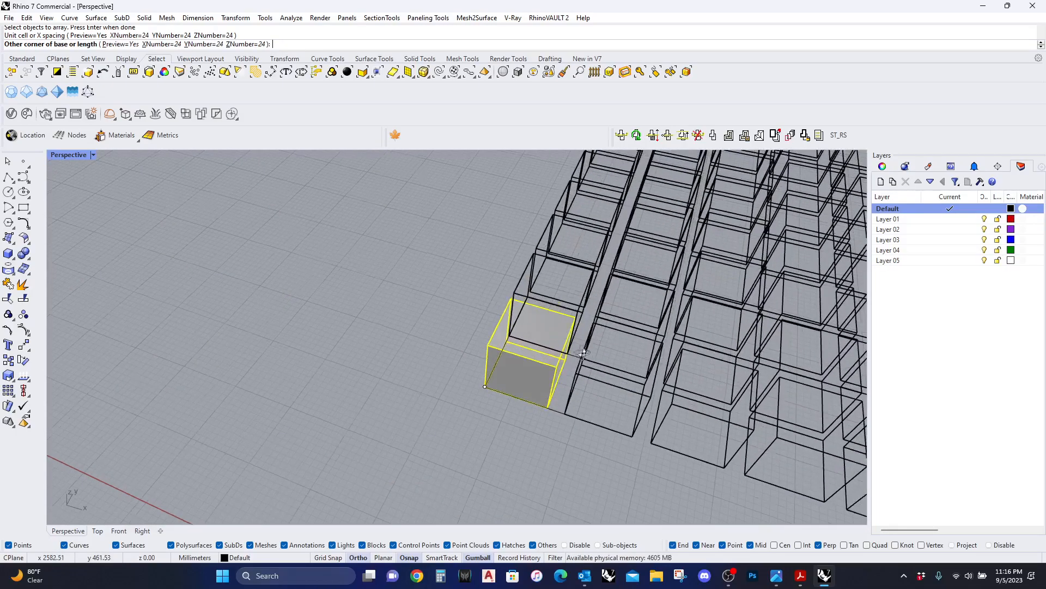
pyautogui.scroll(3, 477, 335)
pyautogui.click(437, 323)
pyautogui.click(441, 280)
pyautogui.press('Return')
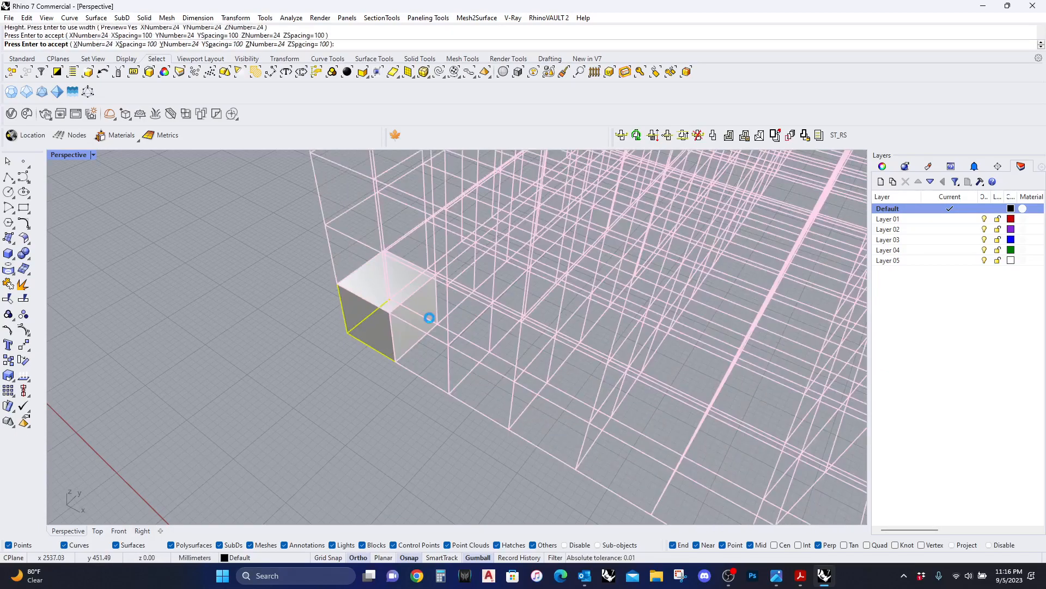
# Brush-select a wavy band of boxes across the lower part of the block's two front faces and delete it
pyautogui.scroll(-10, 429, 318)
pyautogui.moveTo(476, 335); pyautogui.dragTo(517, 273, button='right')
pyautogui.scroll(-5, 479, 357)
pyautogui.scroll(5, 517, 273)
pyautogui.scroll(-2, 515, 326)
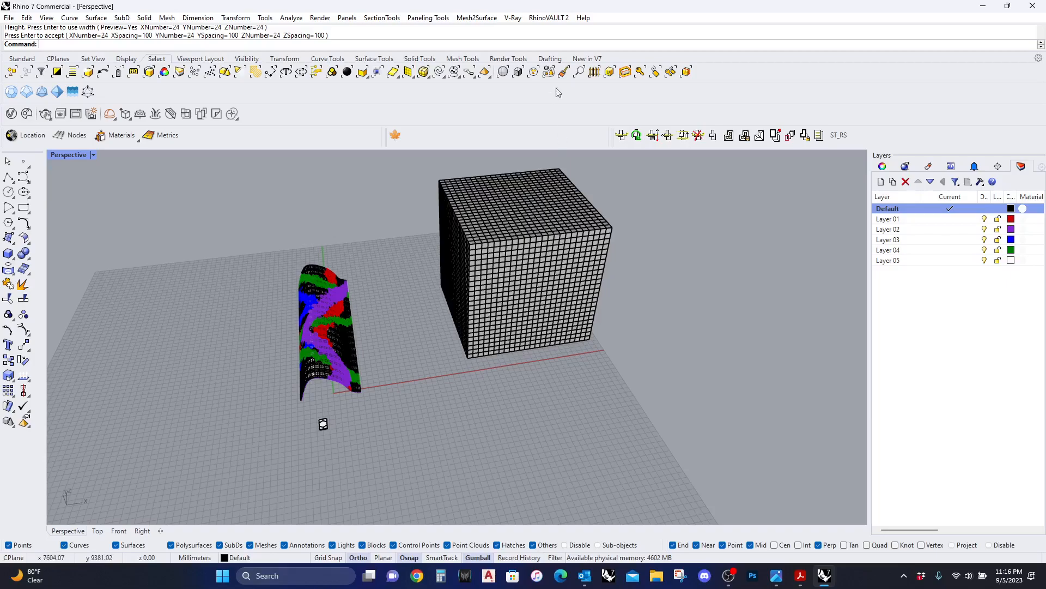
pyautogui.click(563, 72)
pyautogui.moveTo(427, 274); pyautogui.dragTo(410, 322, button='right')
pyautogui.moveTo(407, 339)
pyautogui.mouseDown()
pyautogui.moveTo(504, 289)
pyautogui.moveTo(552, 333)
pyautogui.moveTo(606, 253)
pyautogui.moveTo(625, 244)
pyautogui.mouseUp()
pyautogui.press('Return')
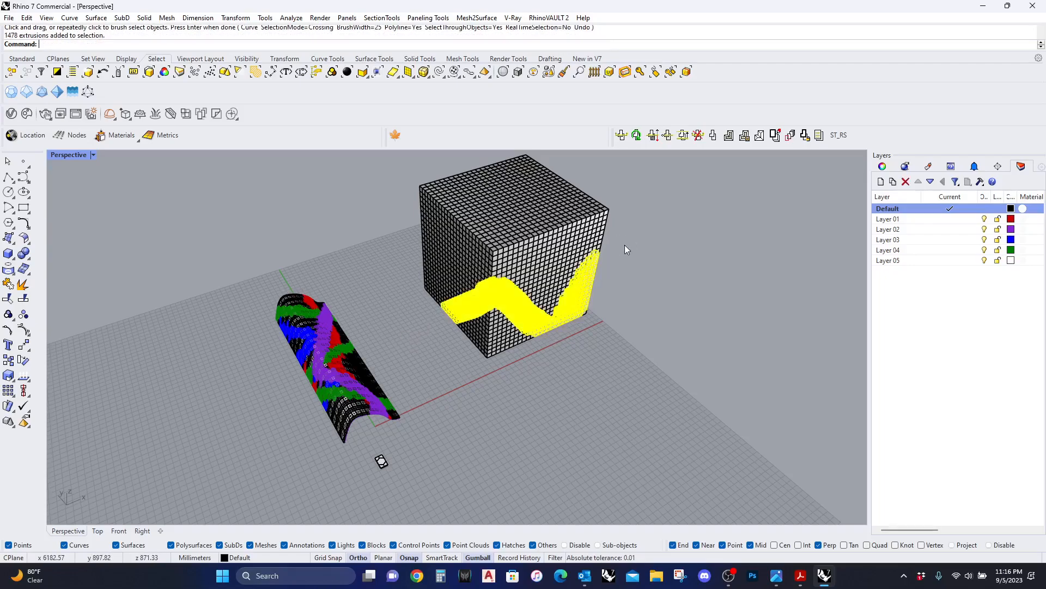
pyautogui.moveTo(606, 332); pyautogui.dragTo(588, 306, button='right')
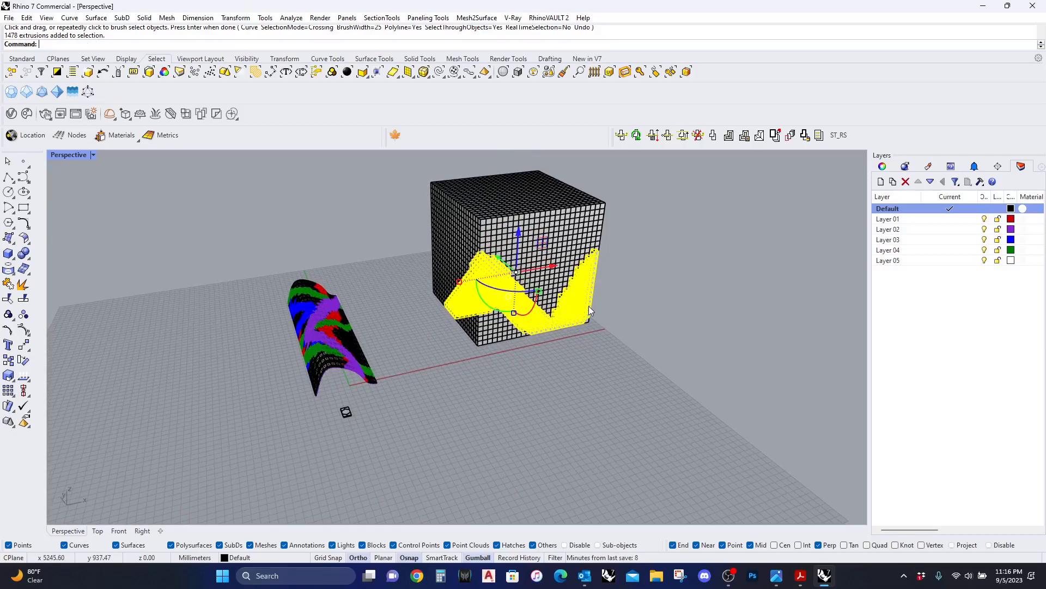
pyautogui.press('Delete')
# Brush-select an M-shaped band of boxes across the block, move it onto Layer 01 as the current layer and clear the selection
pyautogui.moveTo(588, 305)
pyautogui.mouseDown(button='right')
pyautogui.moveTo(534, 281)
pyautogui.moveTo(545, 305)
pyautogui.moveTo(512, 321)
pyautogui.moveTo(478, 316)
pyautogui.moveTo(499, 332)
pyautogui.moveTo(492, 398)
pyautogui.mouseUp(button='right')
pyautogui.click(564, 72)
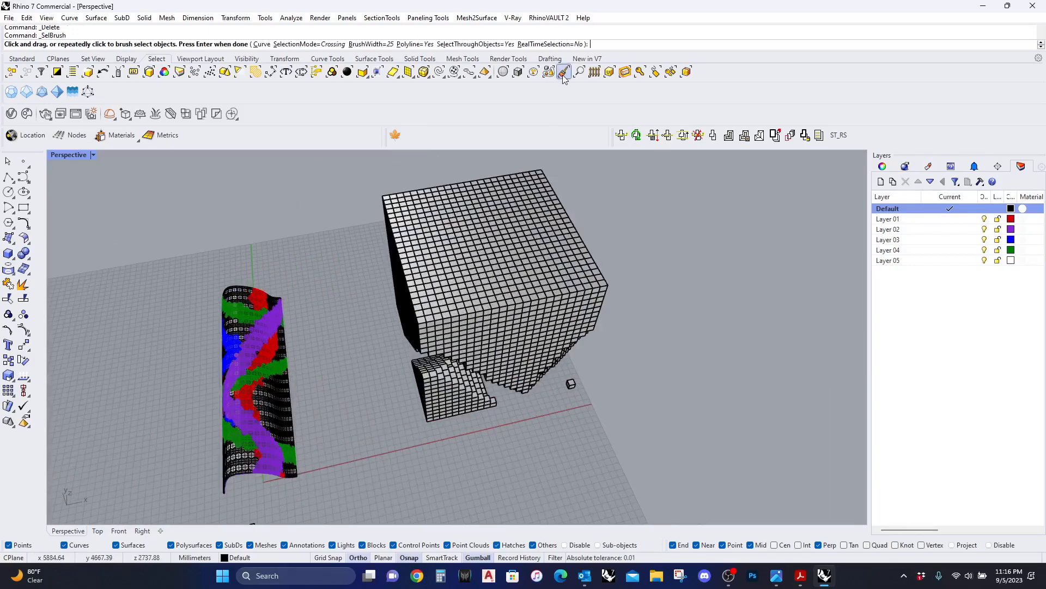
pyautogui.moveTo(414, 283); pyautogui.dragTo(331, 280, button='right')
pyautogui.moveTo(326, 341)
pyautogui.mouseDown()
pyautogui.moveTo(484, 225)
pyautogui.moveTo(533, 321)
pyautogui.moveTo(677, 302)
pyautogui.mouseUp()
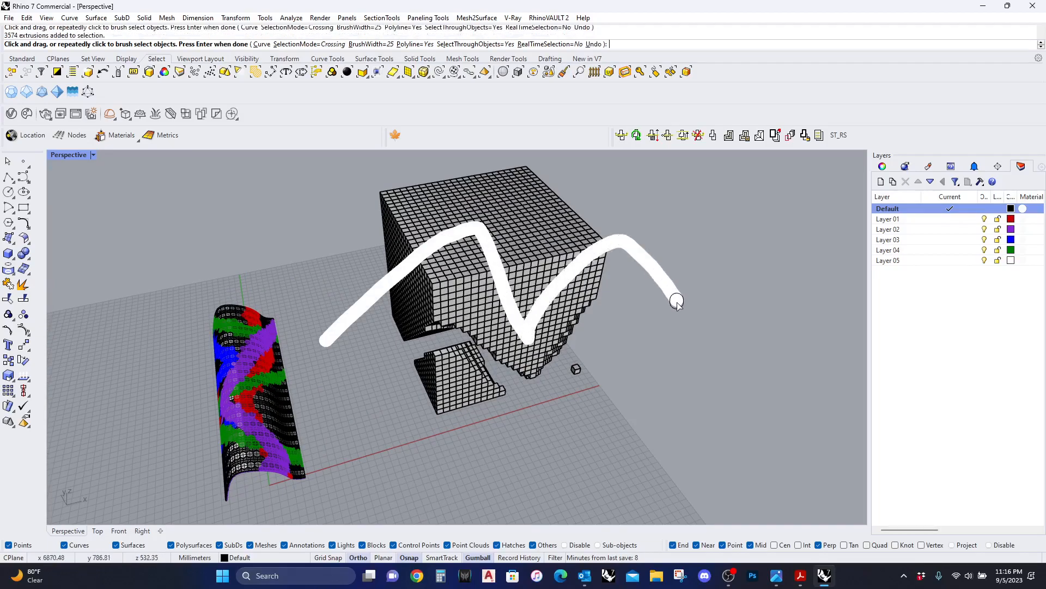
pyautogui.press('Return')
pyautogui.click(950, 218)
pyautogui.rightClick(915, 220)
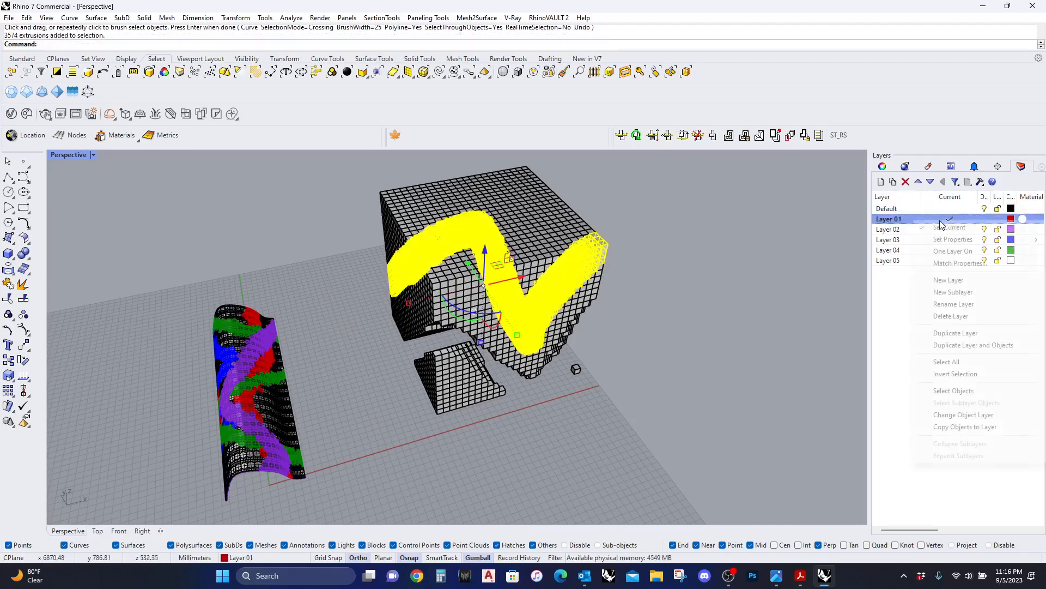
pyautogui.click(963, 414)
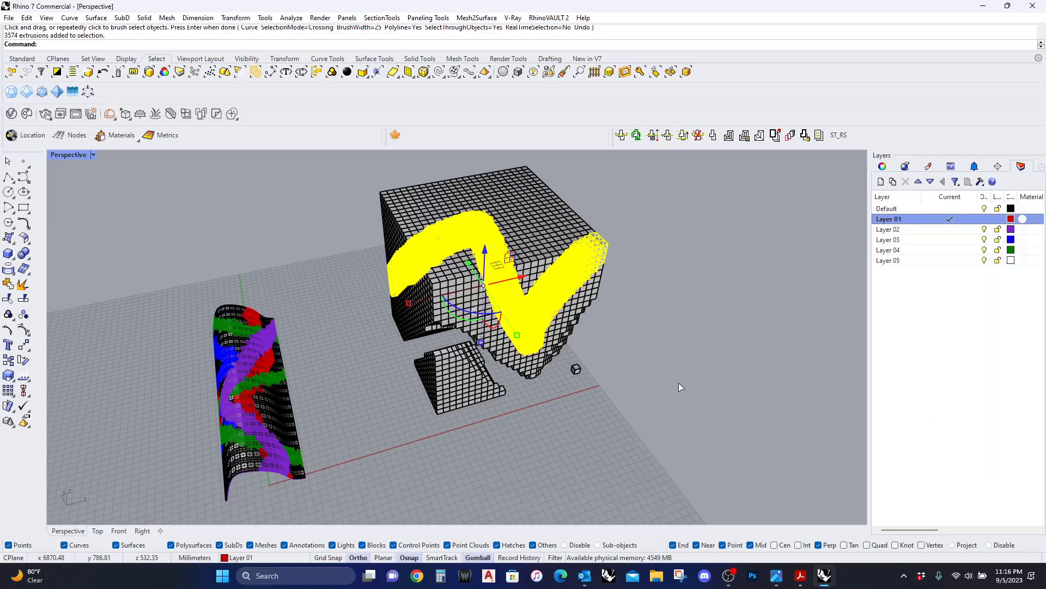
pyautogui.click(700, 361)
pyautogui.moveTo(692, 316); pyautogui.dragTo(684, 348, button='right')
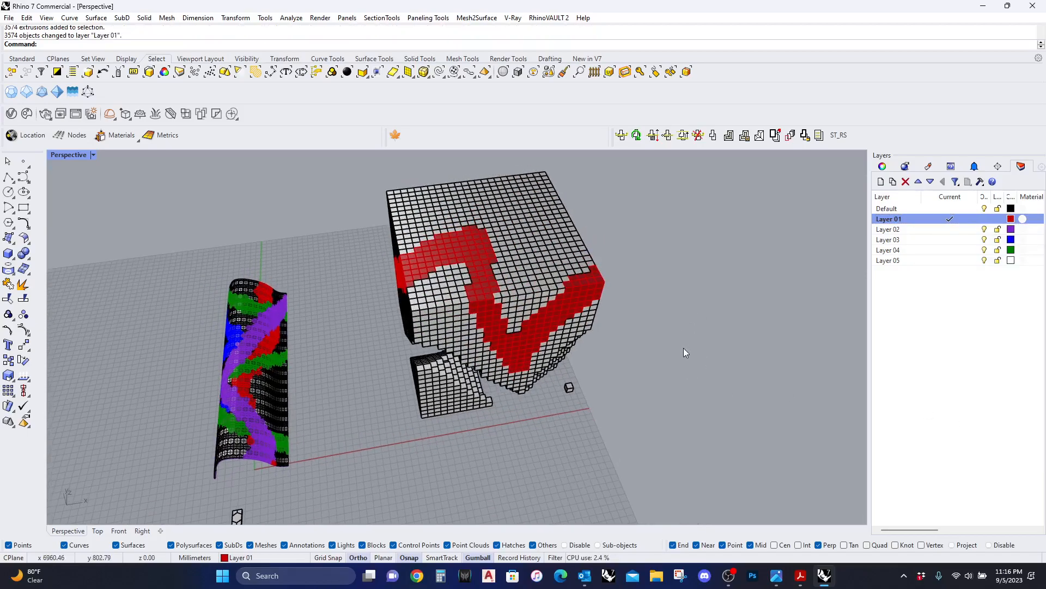
# With a brush width of 55, brush-select a band sweeping across the block's top and move it onto Layer 02, made current
pyautogui.moveTo(645, 276); pyautogui.dragTo(588, 273, button='right')
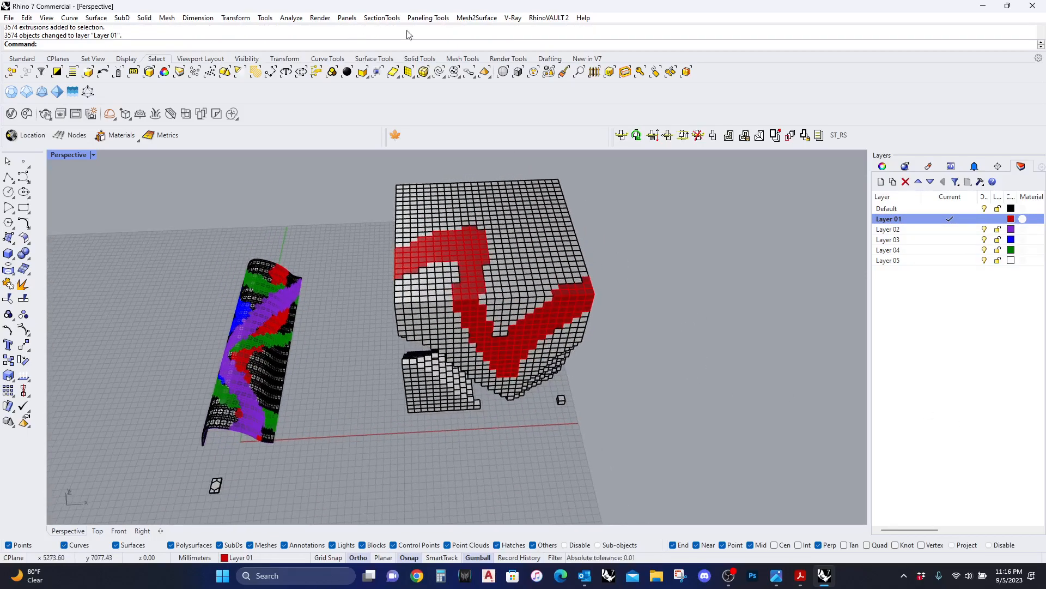
pyautogui.click(564, 75)
pyautogui.click(383, 45)
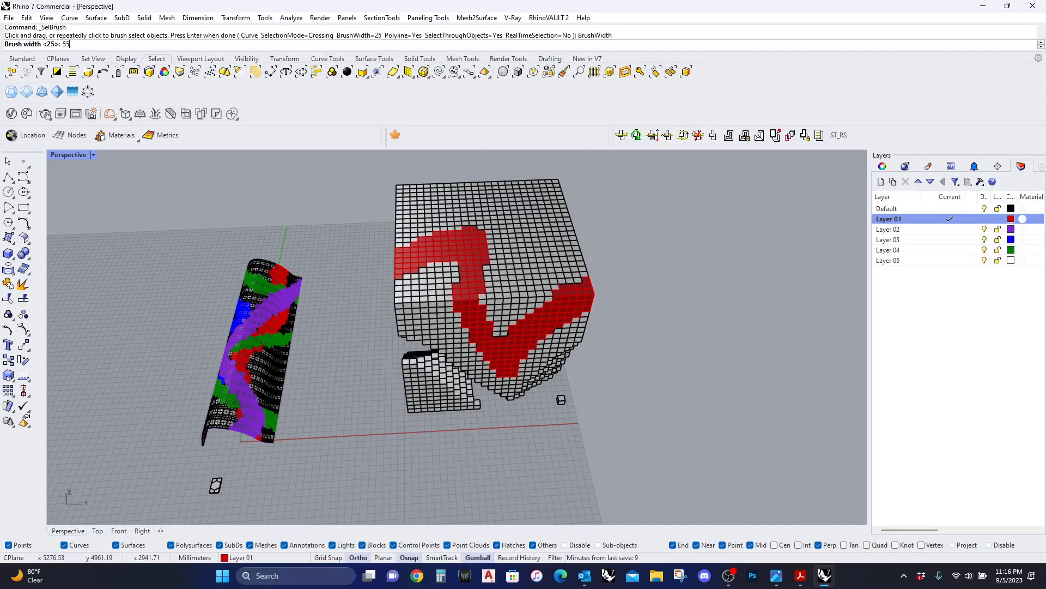
pyautogui.write('55')
pyautogui.press('Return')
pyautogui.moveTo(626, 309)
pyautogui.mouseDown(button='right')
pyautogui.moveTo(675, 296)
pyautogui.moveTo(616, 299)
pyautogui.mouseUp(button='right')
pyautogui.moveTo(305, 227)
pyautogui.mouseDown(button='right')
pyautogui.moveTo(318, 213)
pyautogui.moveTo(297, 218)
pyautogui.mouseUp(button='right')
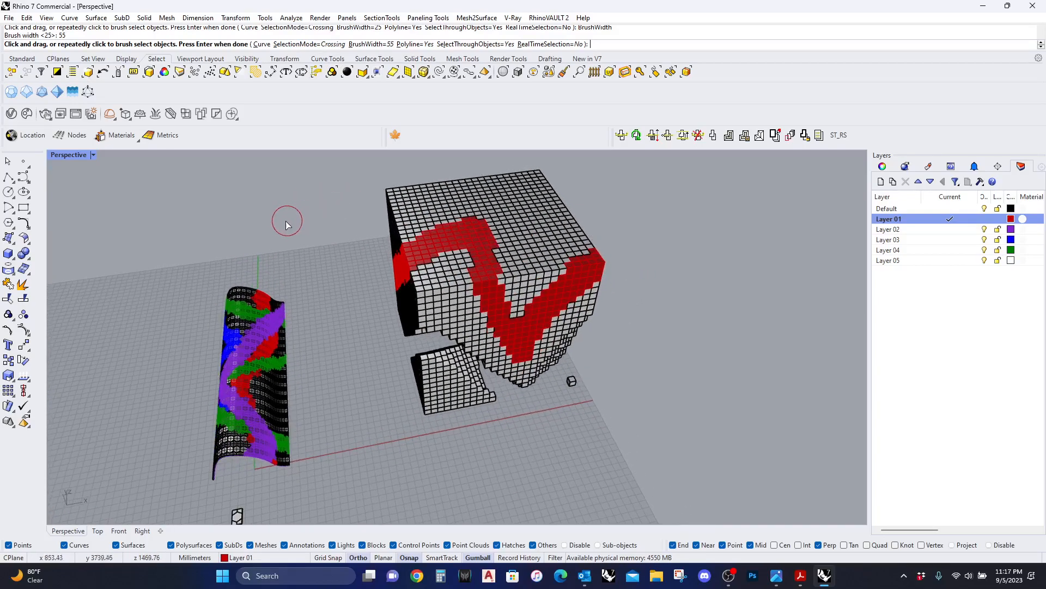
pyautogui.moveTo(290, 224)
pyautogui.mouseDown()
pyautogui.moveTo(458, 172)
pyautogui.moveTo(554, 230)
pyautogui.moveTo(644, 263)
pyautogui.mouseUp()
pyautogui.press('Return')
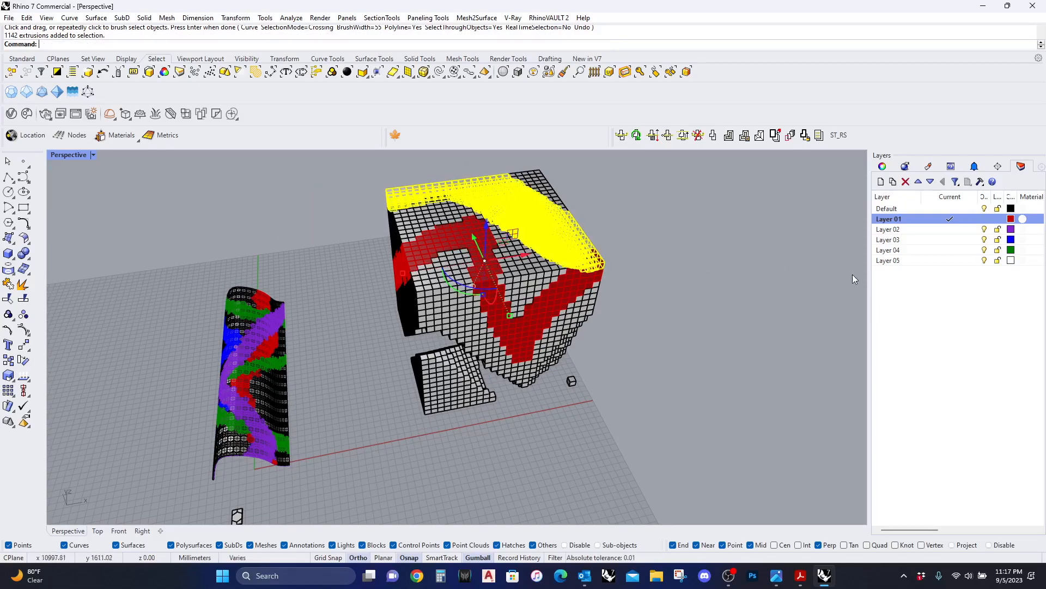
pyautogui.click(962, 230)
pyautogui.rightClick(963, 230)
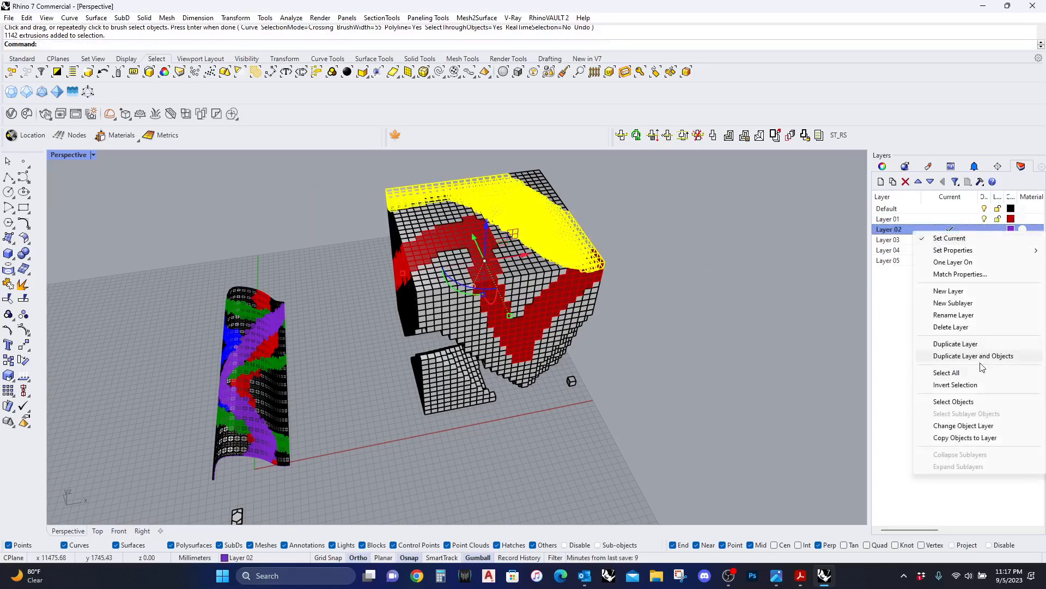
pyautogui.click(974, 425)
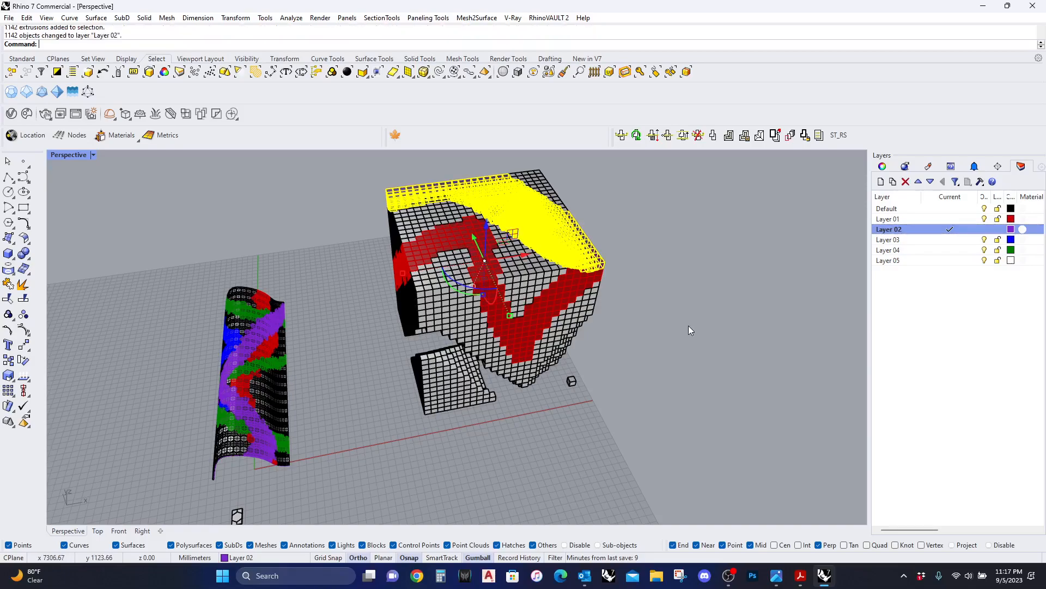
# With a brush width of 12, brush-select a zigzag band up the block's side face and move it onto Layer 03, made current
pyautogui.moveTo(708, 332); pyautogui.dragTo(631, 317, button='right')
pyautogui.moveTo(598, 301)
pyautogui.mouseDown(button='right')
pyautogui.moveTo(593, 319)
pyautogui.moveTo(616, 310)
pyautogui.mouseUp(button='right')
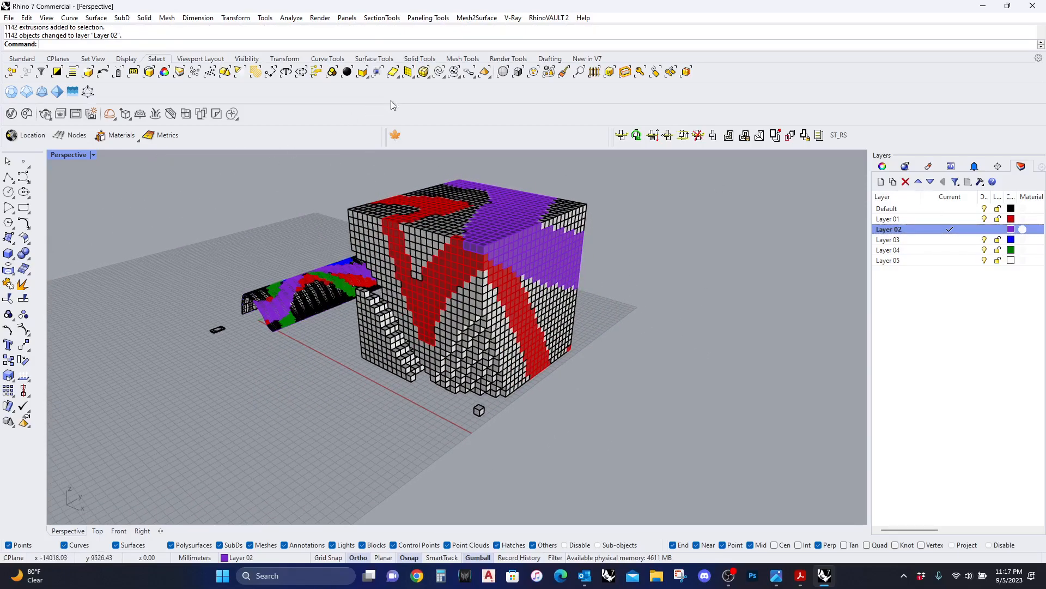
pyautogui.click(549, 73)
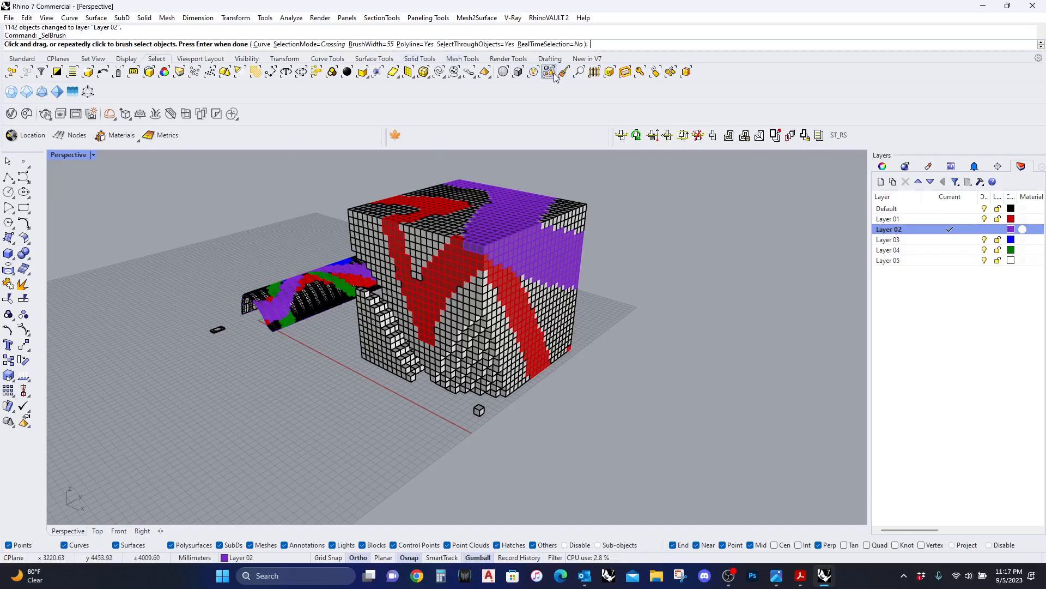
pyautogui.click(371, 44)
pyautogui.write('12')
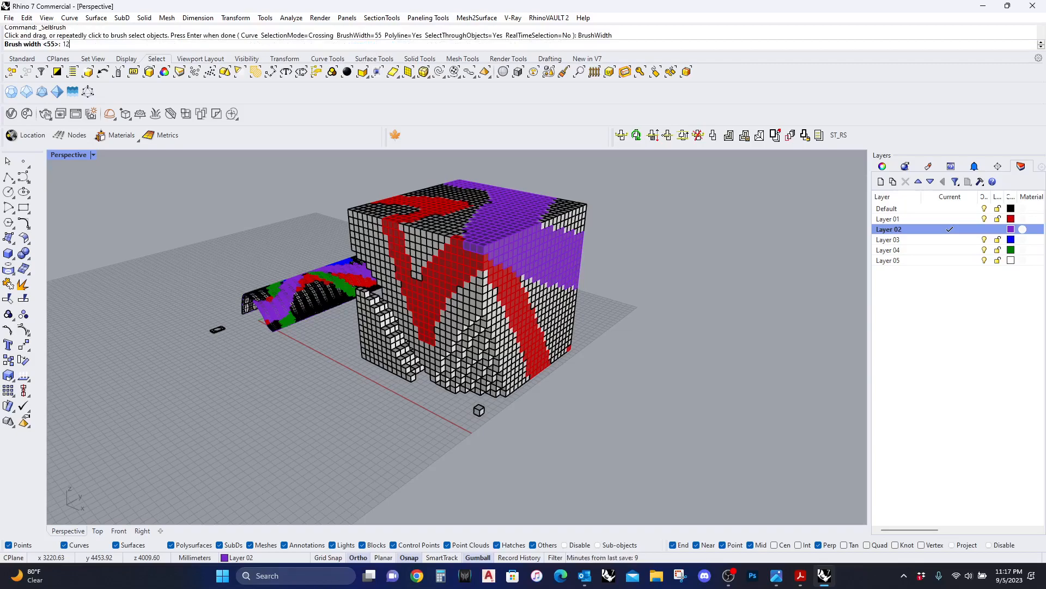
pyautogui.press('Return')
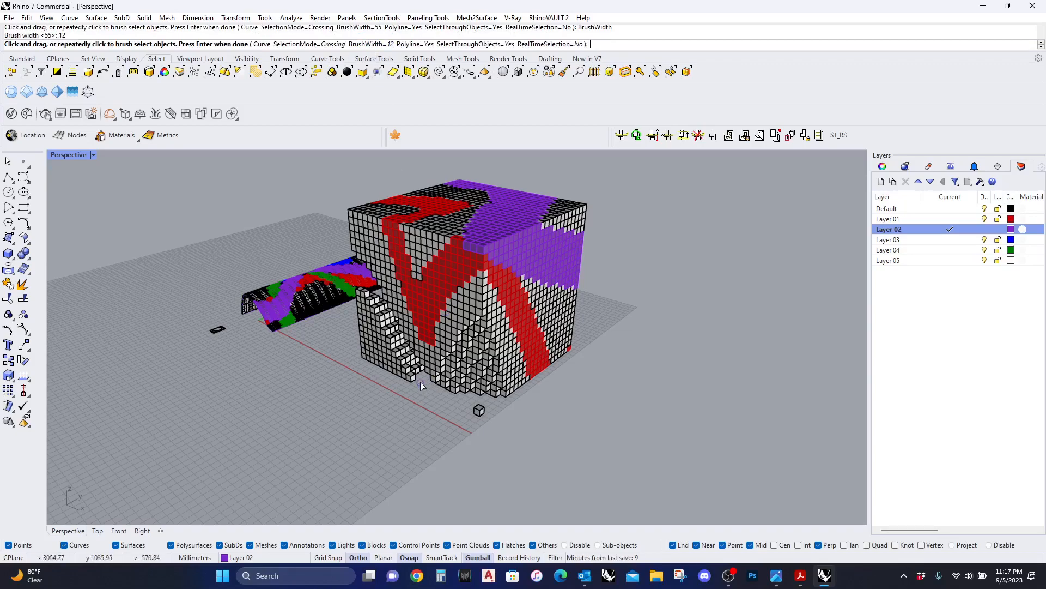
pyautogui.moveTo(413, 412)
pyautogui.mouseDown()
pyautogui.moveTo(550, 322)
pyautogui.moveTo(554, 240)
pyautogui.moveTo(532, 210)
pyautogui.moveTo(586, 182)
pyautogui.mouseUp()
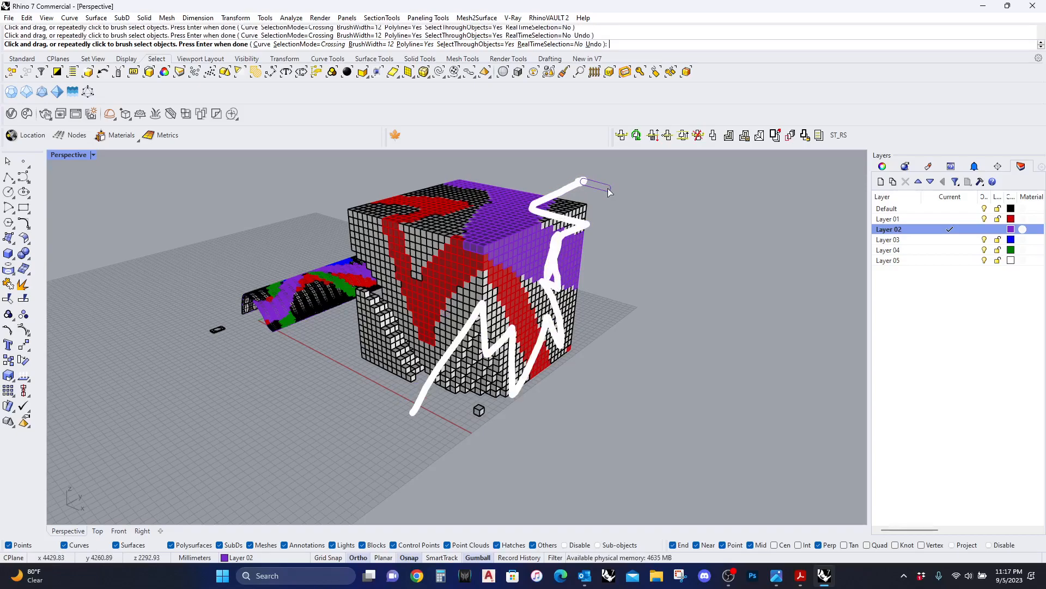
pyautogui.press('Return')
pyautogui.click(963, 240)
pyautogui.rightClick(963, 240)
pyautogui.click(966, 432)
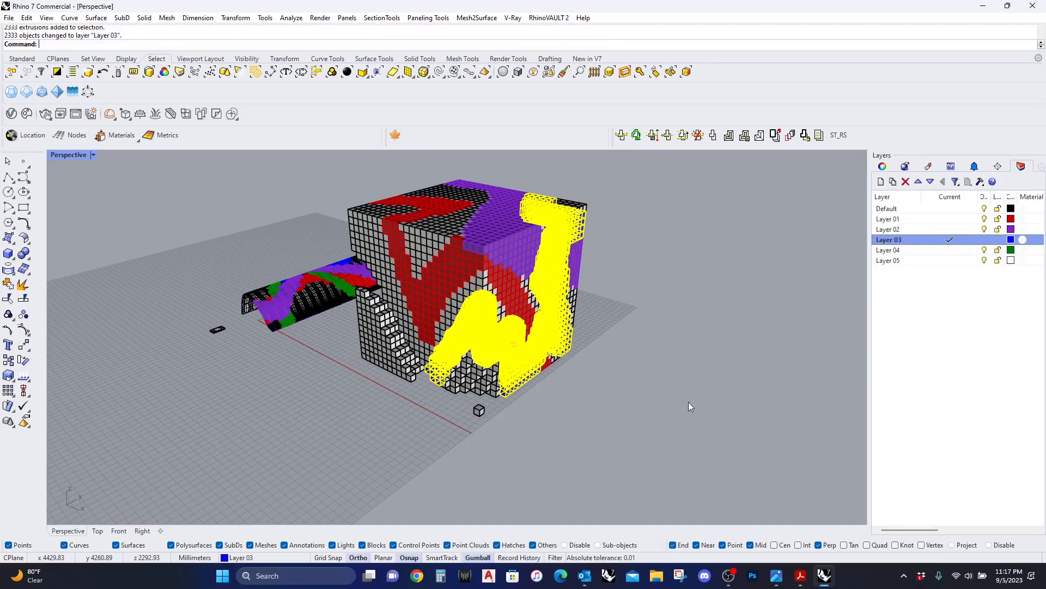
# Select the whole block of boxes, move it along X closer to the vault and clear the selection
pyautogui.moveTo(606, 371); pyautogui.dragTo(521, 284, button='right')
pyautogui.moveTo(645, 436); pyautogui.dragTo(675, 435, button='right')
pyautogui.moveTo(706, 429); pyautogui.dragTo(417, 175)
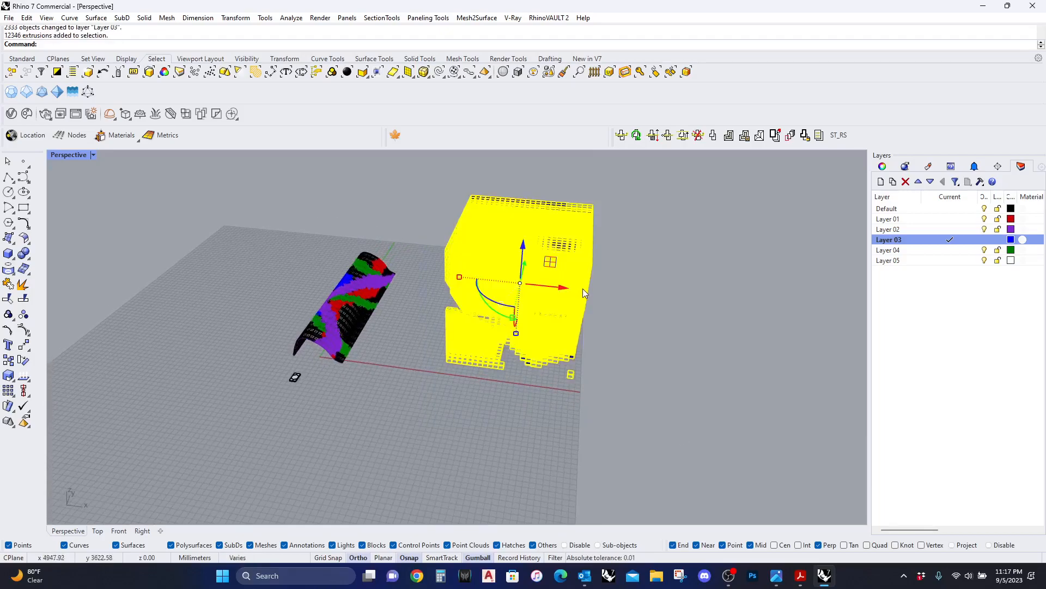
pyautogui.moveTo(569, 287); pyautogui.dragTo(403, 250)
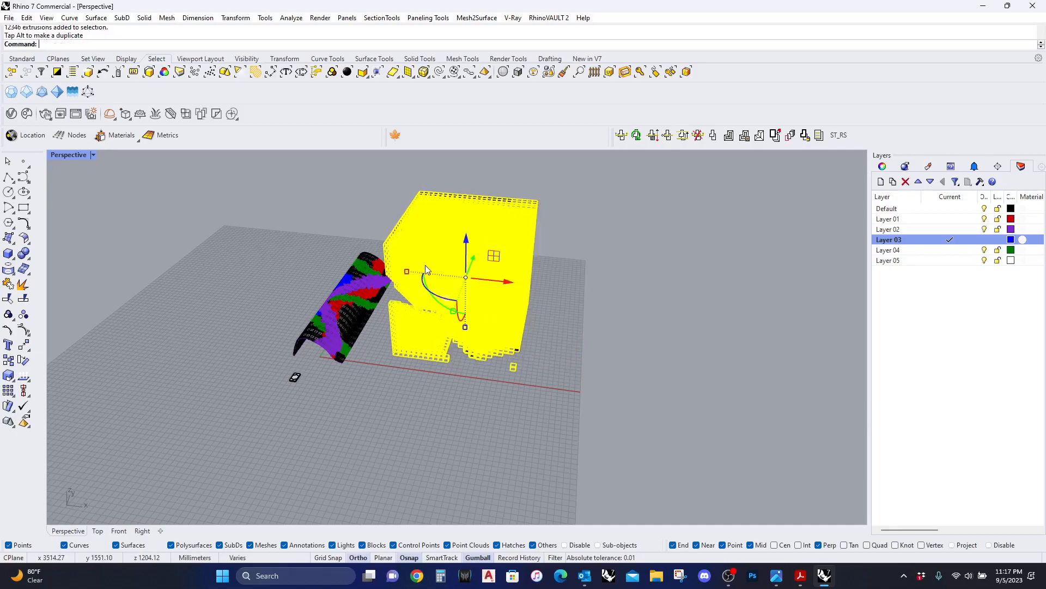
pyautogui.press('Escape')
# Examine the coloured bands and carved gap on the block of boxes and the panelled vault from several angles
pyautogui.scroll(2, 424, 264)
pyautogui.moveTo(444, 277); pyautogui.dragTo(494, 246, button='right')
pyautogui.scroll(2, 494, 246)
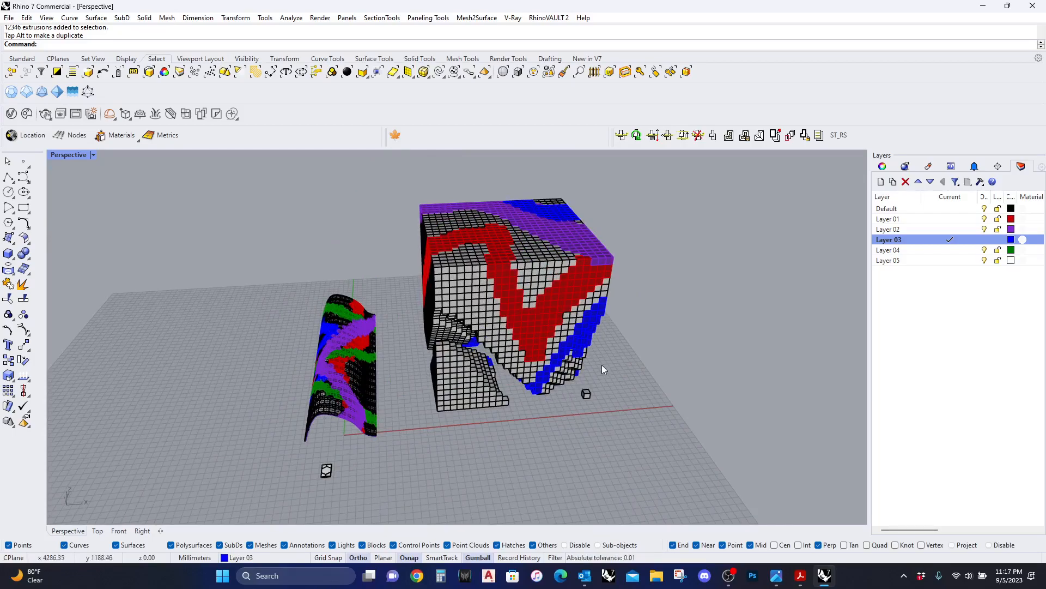
pyautogui.moveTo(602, 365); pyautogui.dragTo(519, 348, button='right')
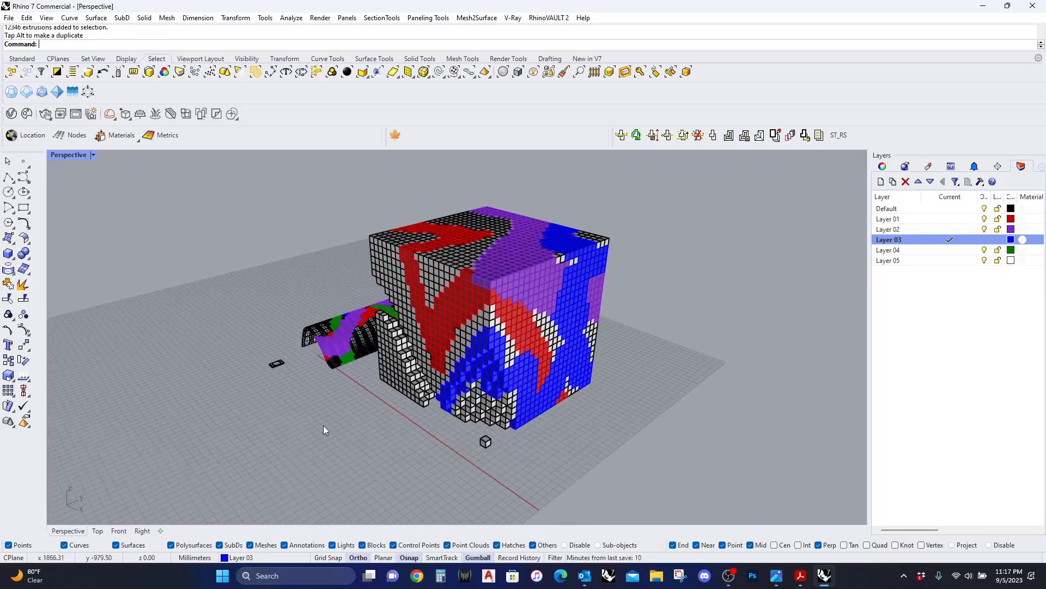
pyautogui.moveTo(396, 341); pyautogui.dragTo(373, 403, button='right')
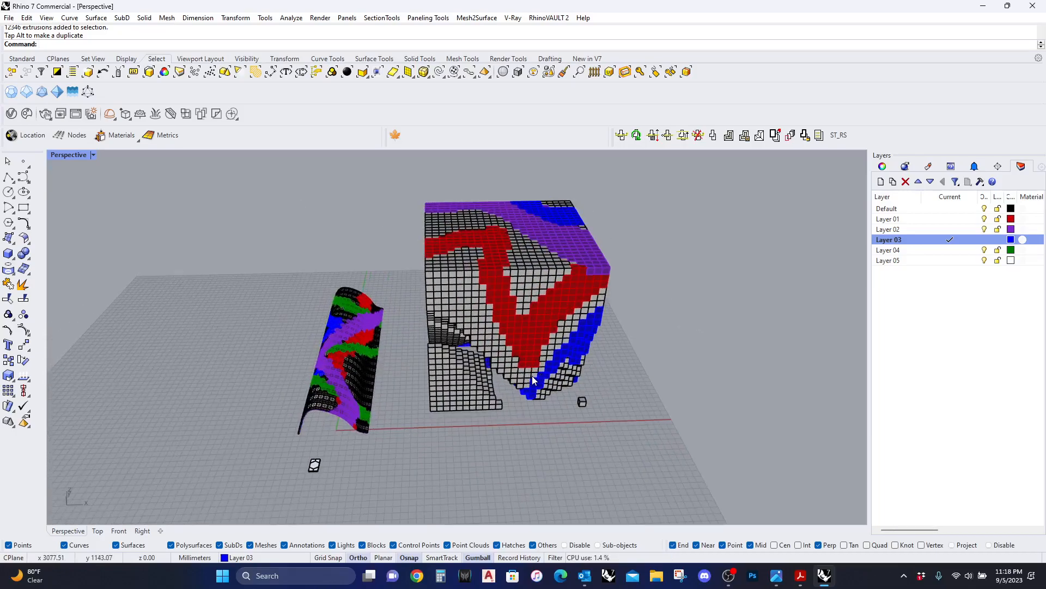
pyautogui.scroll(6, 353, 381)
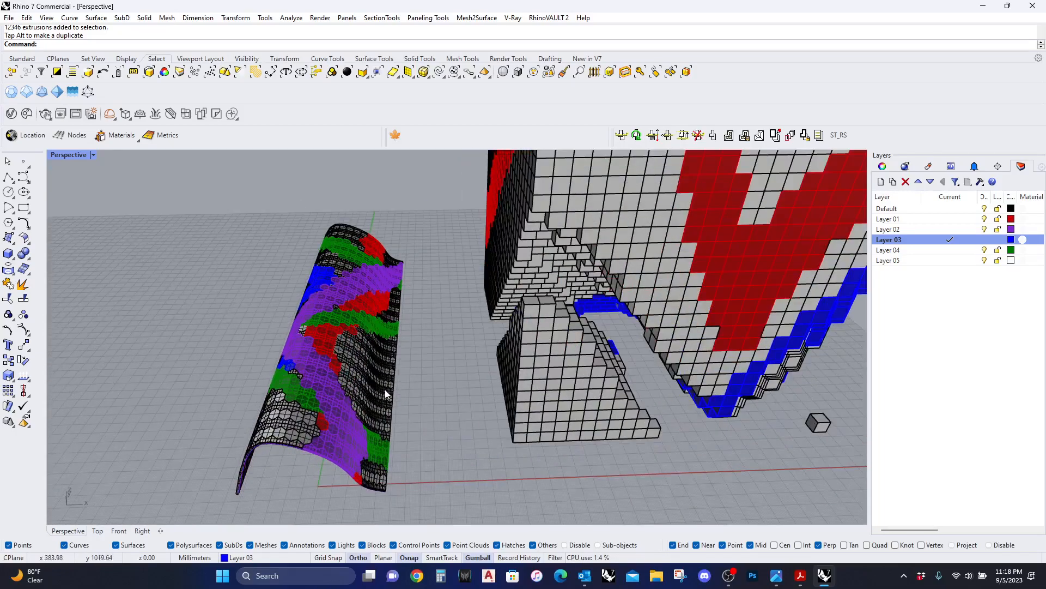
pyautogui.moveTo(518, 344); pyautogui.dragTo(493, 352, button='right')
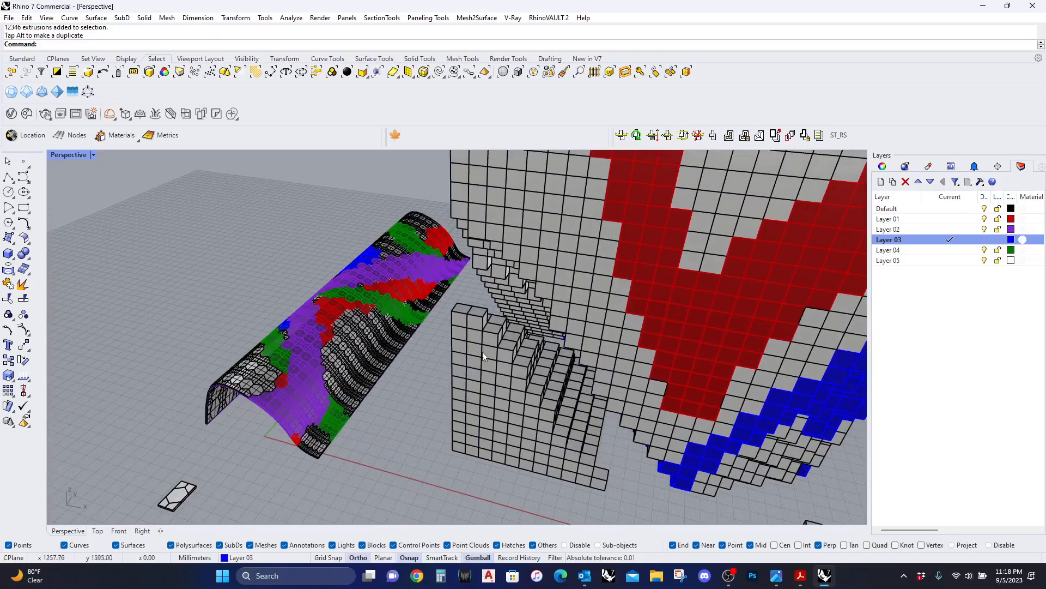
pyautogui.scroll(2, 257, 386)
pyautogui.scroll(-2, 347, 275)
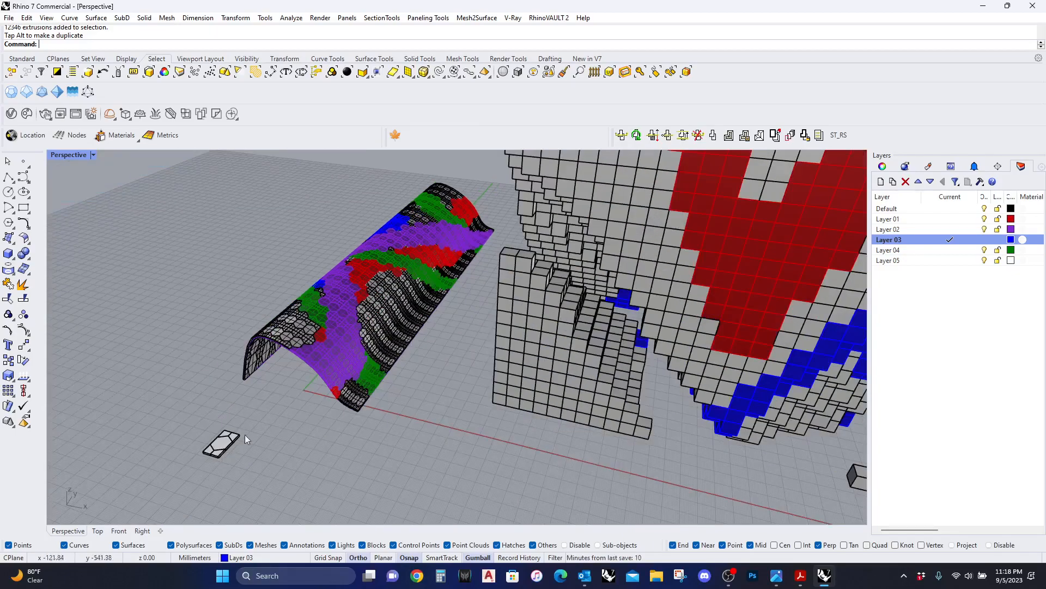
pyautogui.moveTo(386, 284); pyautogui.dragTo(414, 281, button='right')
pyautogui.scroll(-4, 263, 391)
pyautogui.scroll(2, 439, 376)
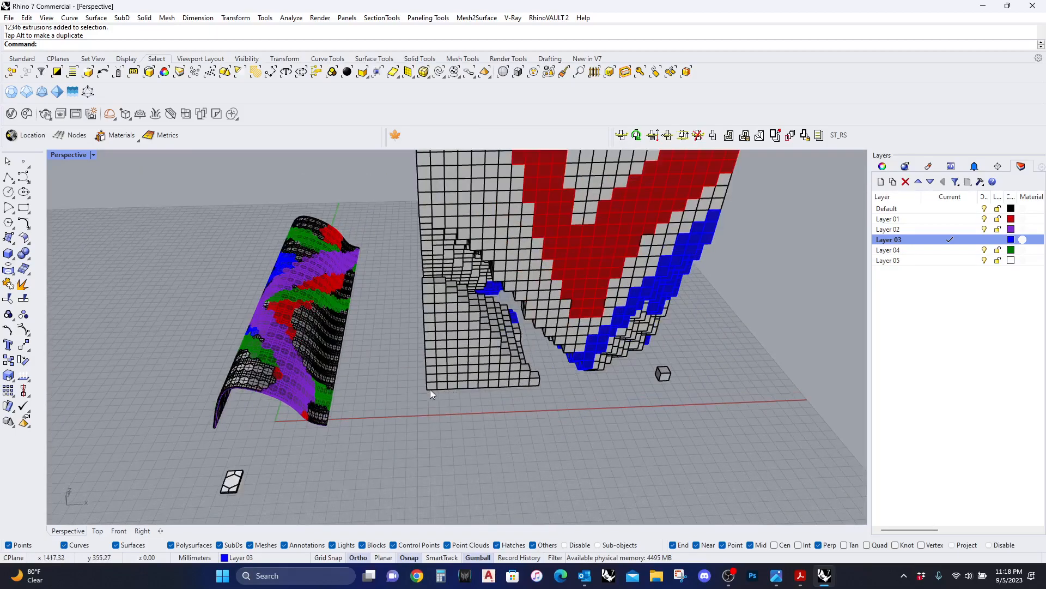
pyautogui.scroll(-3, 436, 393)
pyautogui.moveTo(596, 377); pyautogui.dragTo(536, 322, button='right')
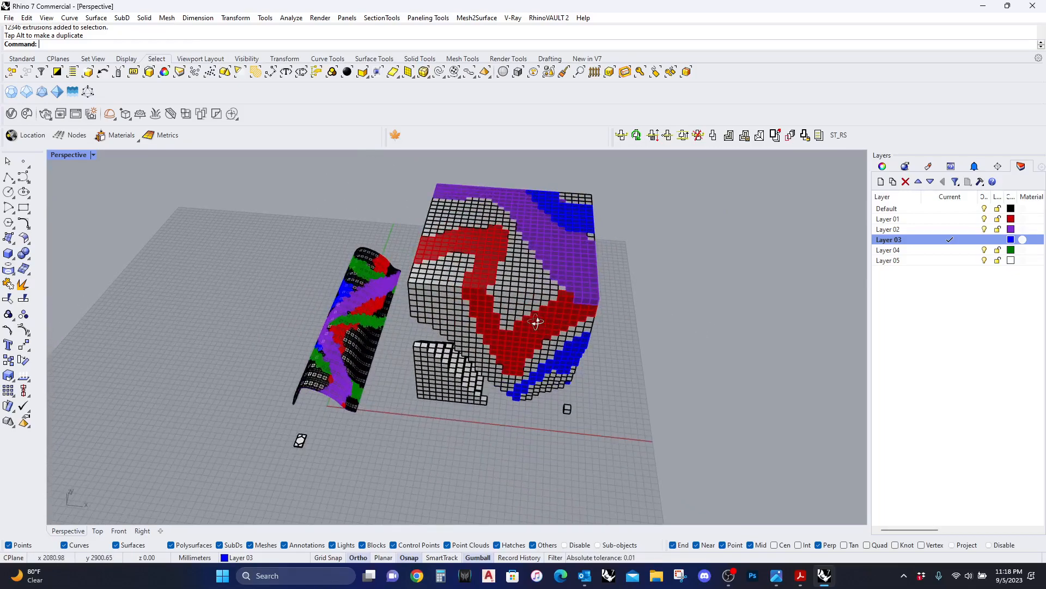
pyautogui.moveTo(702, 341); pyautogui.dragTo(679, 299, button='right')
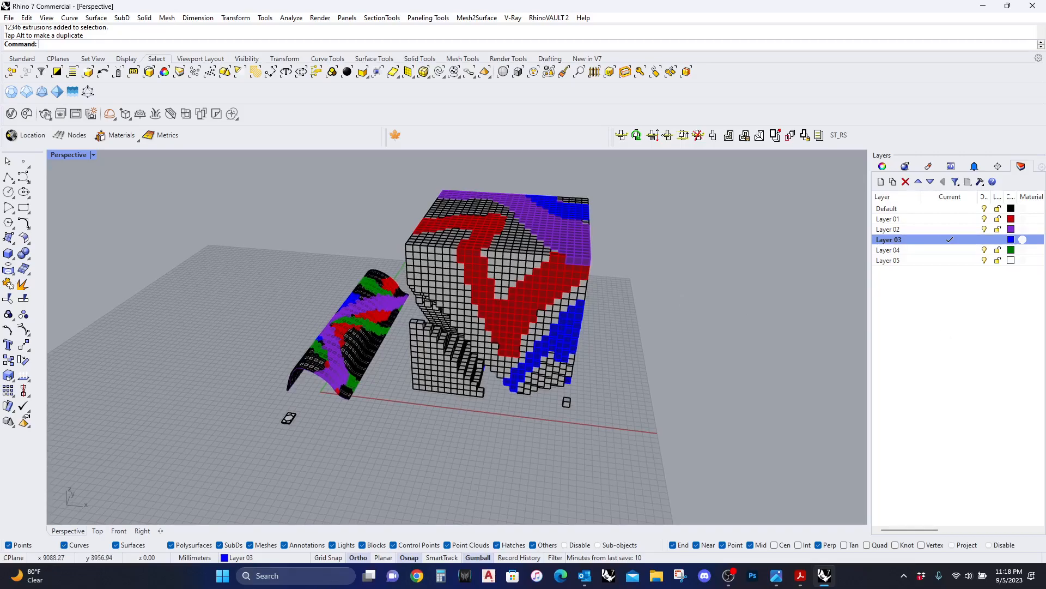